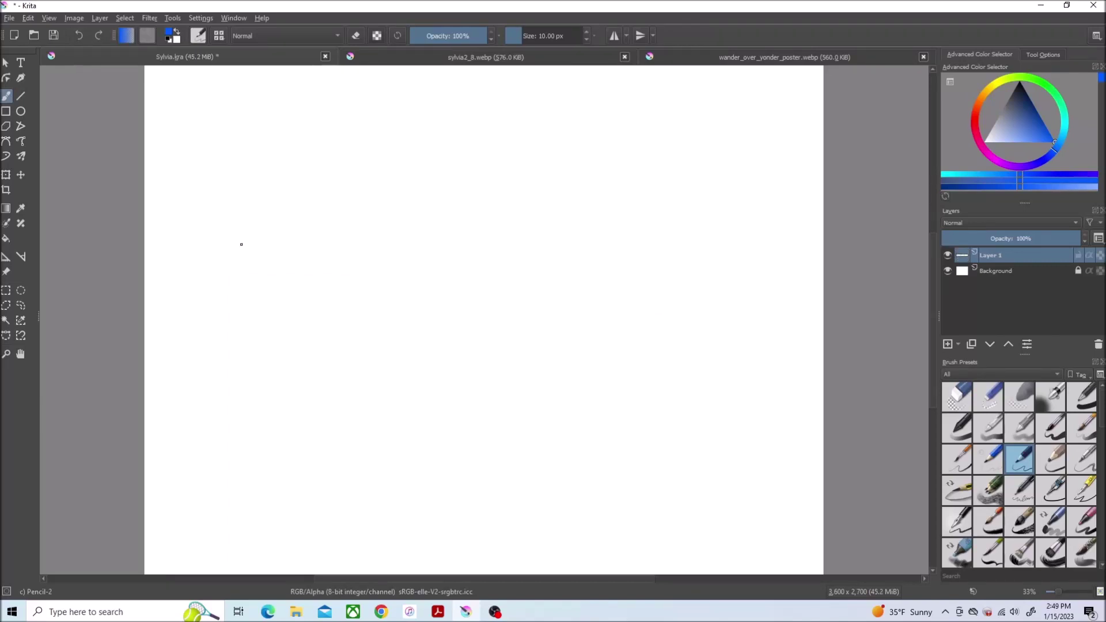
Sketch a wavy gesture line across the canvas with a small snout oval at its start and a larger body oval midway
{"action": "left_click_drag", "start_coordinate": [177, 294], "coordinate": [560, 422]}
{"action": "left_click", "coordinate": [81, 36]}
{"action": "mouse_move", "coordinate": [222, 282]}
{"action": "left_mouse_down"}
{"action": "mouse_move", "coordinate": [489, 357]}
{"action": "mouse_move", "coordinate": [789, 212]}
{"action": "left_mouse_up"}
{"action": "mouse_move", "coordinate": [539, 428]}
{"action": "left_mouse_down"}
{"action": "mouse_move", "coordinate": [550, 381]}
{"action": "mouse_move", "coordinate": [478, 317]}
{"action": "left_mouse_up"}
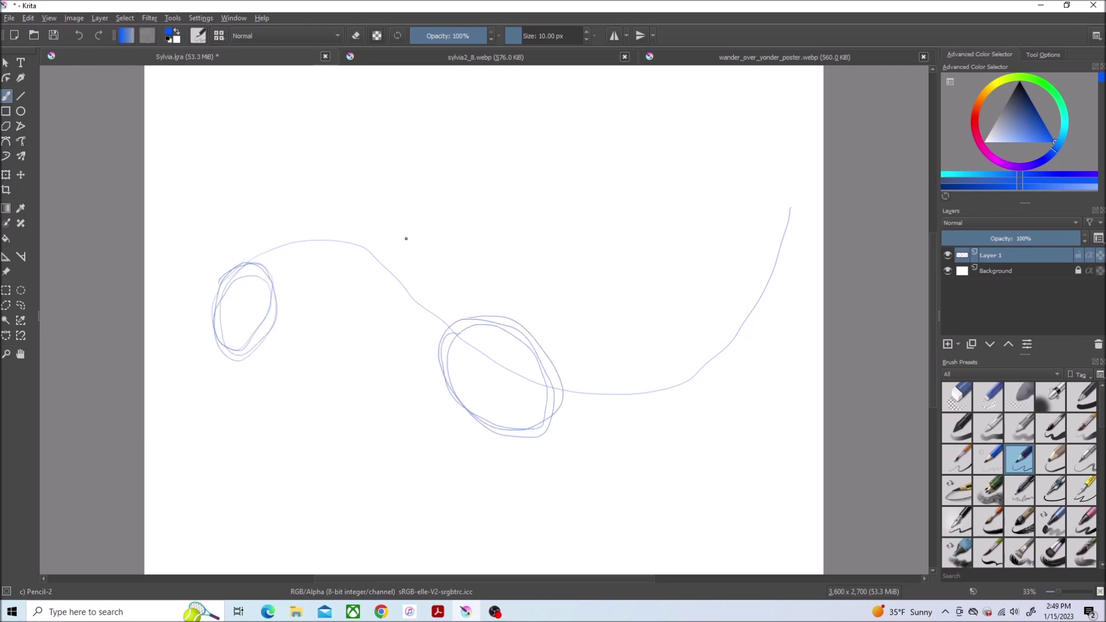
Consult the reference images, outline both sides of the neck between snout and body, and draw two overlapping eye ovals above the snout
{"action": "left_click", "coordinate": [651, 58]}
{"action": "left_click", "coordinate": [440, 57]}
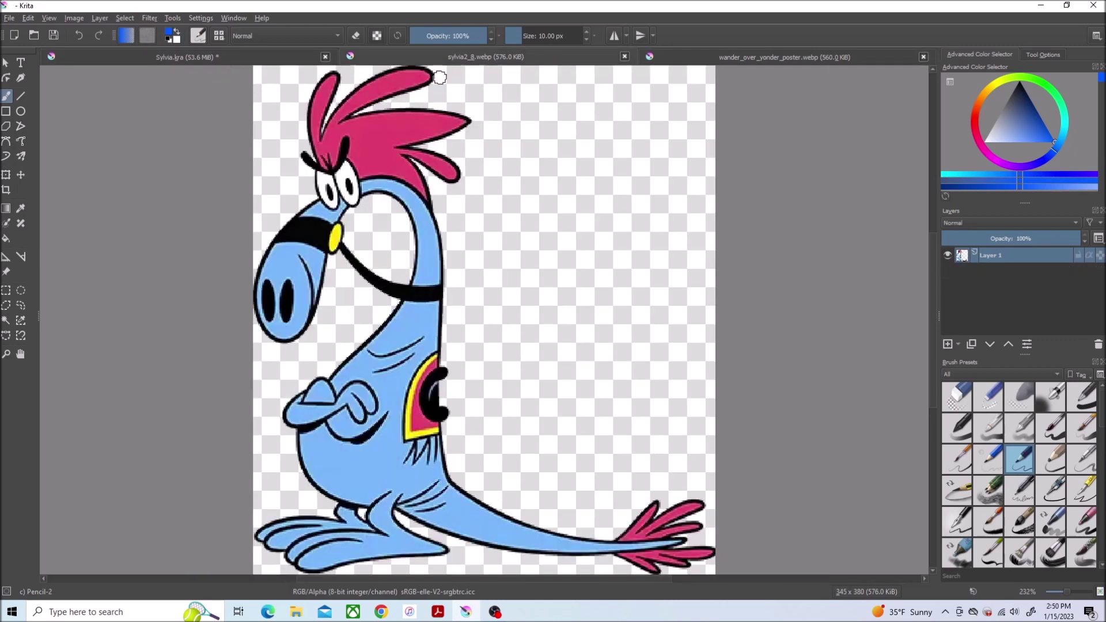
{"action": "left_click", "coordinate": [310, 60]}
{"action": "scroll", "coordinate": [490, 200], "scroll_direction": "up", "scroll_amount": 2}
{"action": "left_click_drag", "start_coordinate": [599, 578], "coordinate": [549, 579]}
{"action": "left_click_drag", "start_coordinate": [933, 260], "coordinate": [933, 278]}
{"action": "mouse_move", "coordinate": [718, 336]}
{"action": "left_mouse_down"}
{"action": "mouse_move", "coordinate": [551, 262]}
{"action": "mouse_move", "coordinate": [409, 163]}
{"action": "mouse_move", "coordinate": [243, 169]}
{"action": "left_mouse_up"}
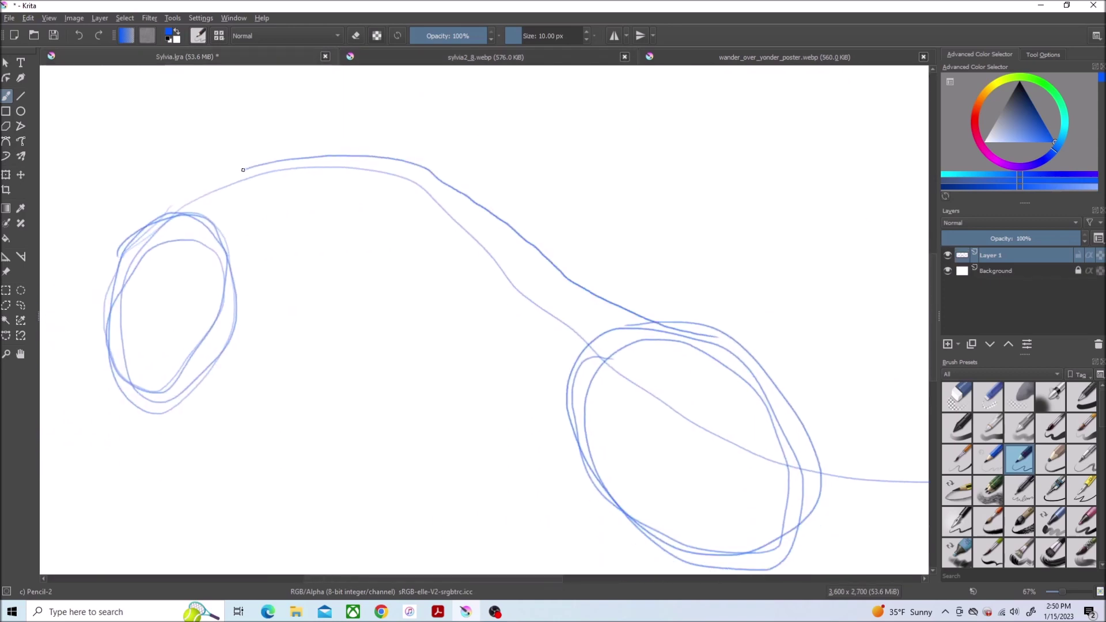
{"action": "mouse_move", "coordinate": [605, 482]}
{"action": "left_mouse_down"}
{"action": "mouse_move", "coordinate": [444, 255]}
{"action": "mouse_move", "coordinate": [216, 299]}
{"action": "left_mouse_up"}
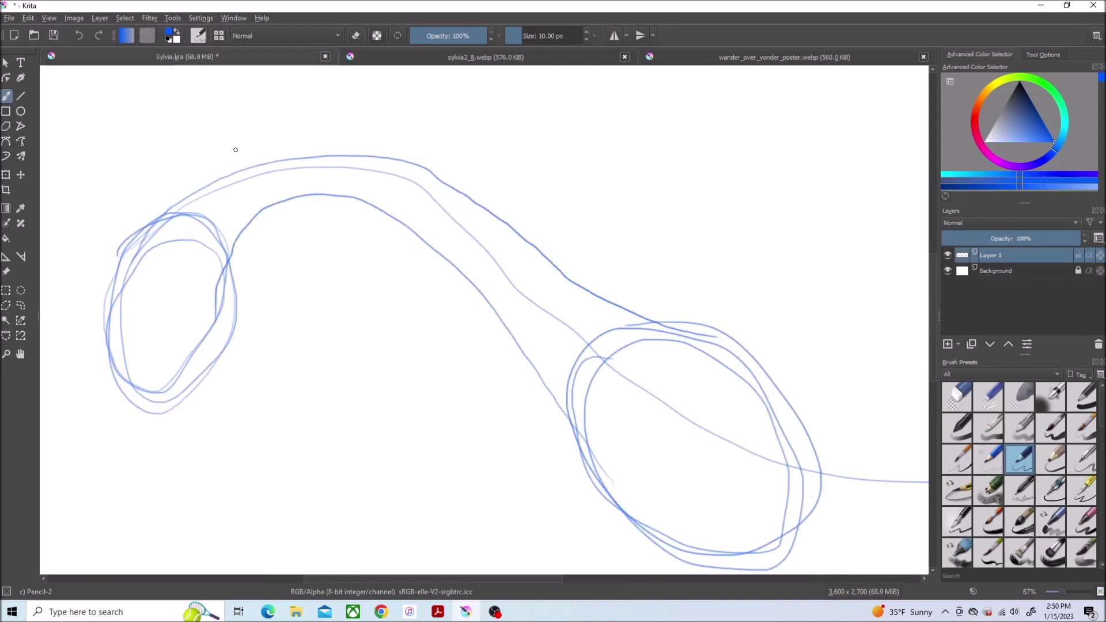
{"action": "left_click_drag", "start_coordinate": [185, 146], "coordinate": [221, 154]}
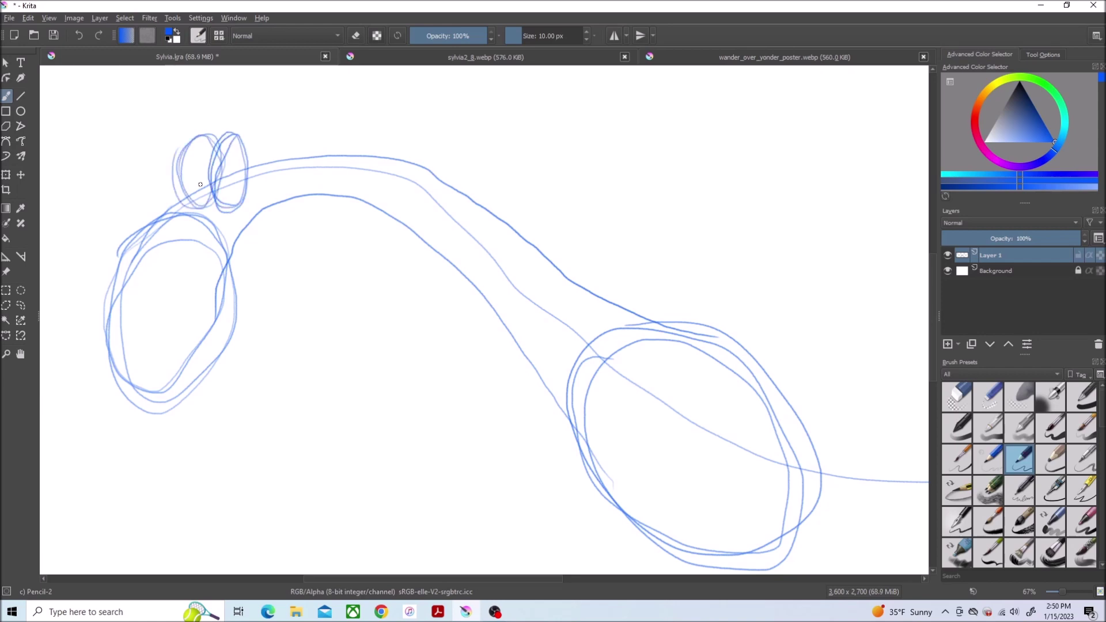
Outline the upper and lower edges of the tail from its raised tip down to the body oval
{"action": "scroll", "coordinate": [500, 555], "scroll_direction": "right", "scroll_amount": 5}
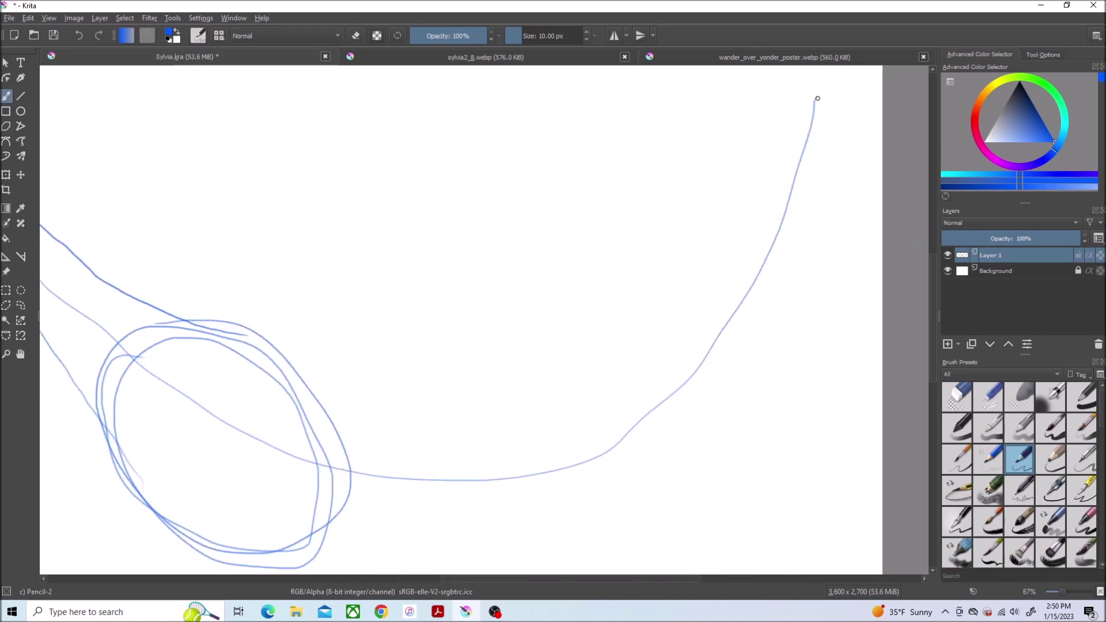
{"action": "mouse_move", "coordinate": [818, 98]}
{"action": "left_mouse_down"}
{"action": "mouse_move", "coordinate": [526, 425]}
{"action": "mouse_move", "coordinate": [193, 319]}
{"action": "left_mouse_up"}
{"action": "left_click_drag", "start_coordinate": [775, 263], "coordinate": [327, 521]}
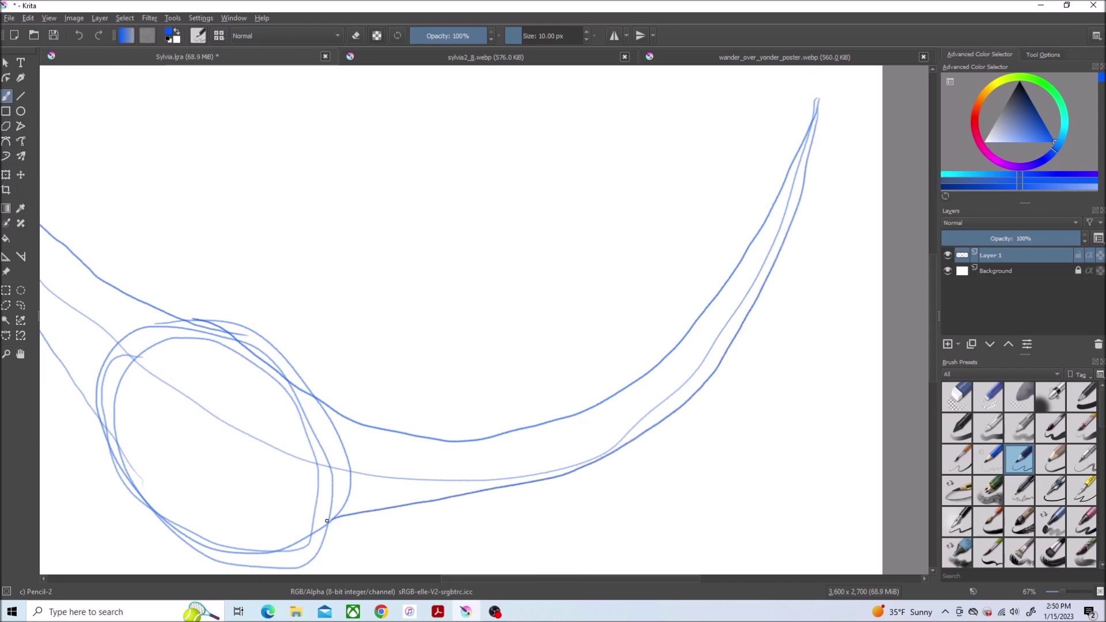
Sketch a bent leg line beneath the body with a long, tilted foot oval at its end
{"action": "key", "text": "ctrl+minus"}
{"action": "left_click_drag", "start_coordinate": [432, 578], "coordinate": [372, 579]}
{"action": "key", "text": "ctrl+plus"}
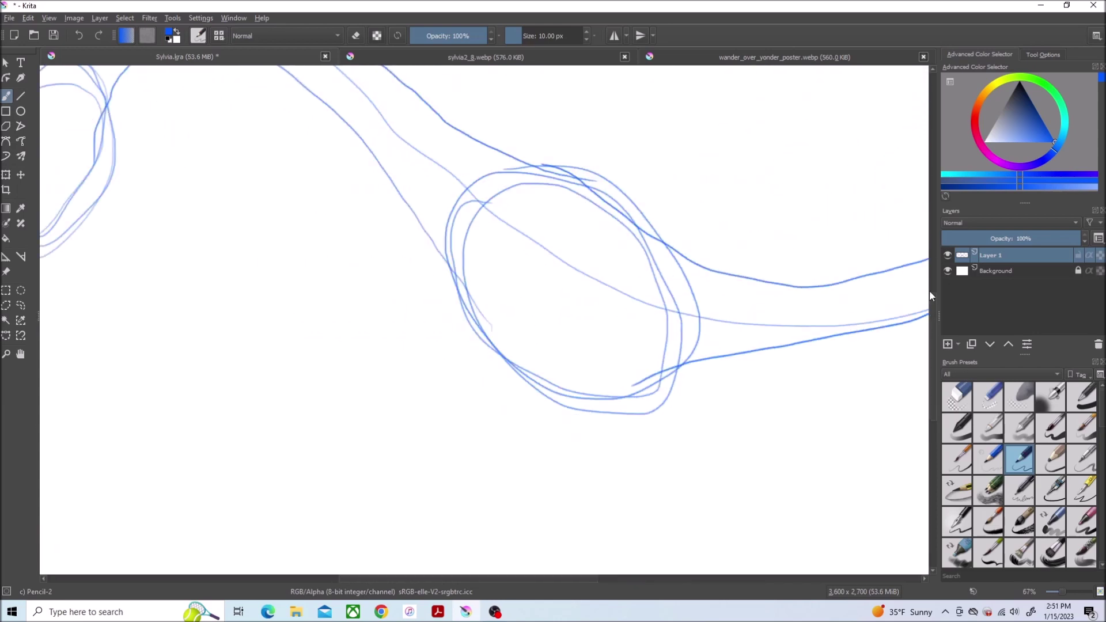
{"action": "left_click_drag", "start_coordinate": [931, 293], "coordinate": [931, 305]}
{"action": "left_click_drag", "start_coordinate": [679, 448], "coordinate": [694, 467]}
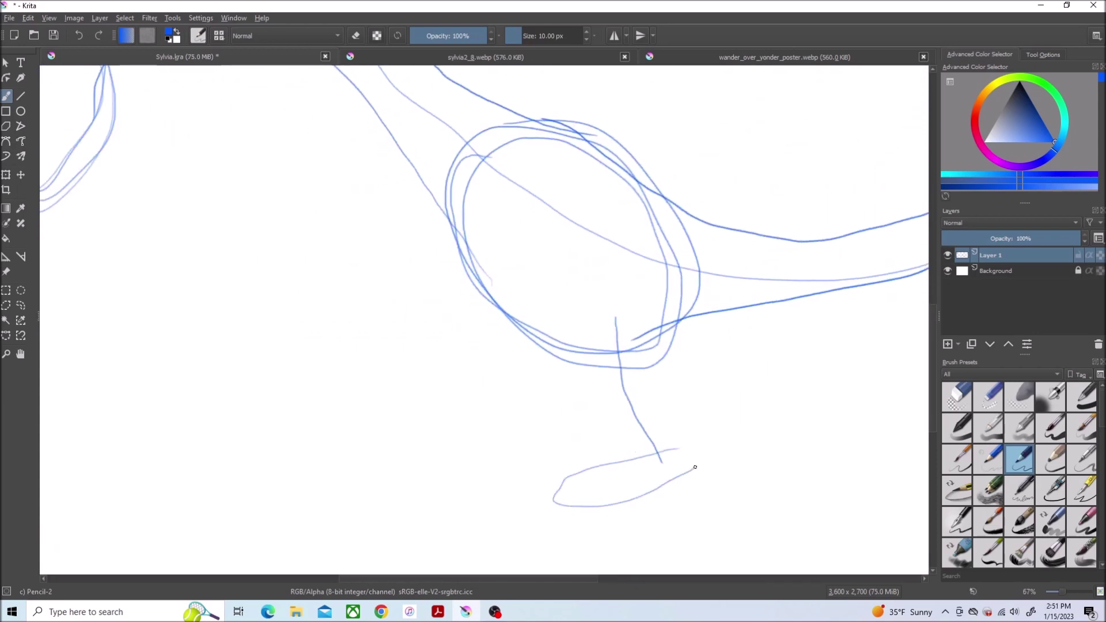
Consult the reference, round off the heel and toes of the first foot, and add the second contour line of its leg
{"action": "left_click", "coordinate": [595, 58]}
{"action": "left_click", "coordinate": [274, 63]}
{"action": "scroll", "coordinate": [741, 427], "scroll_direction": "up", "scroll_amount": 4}
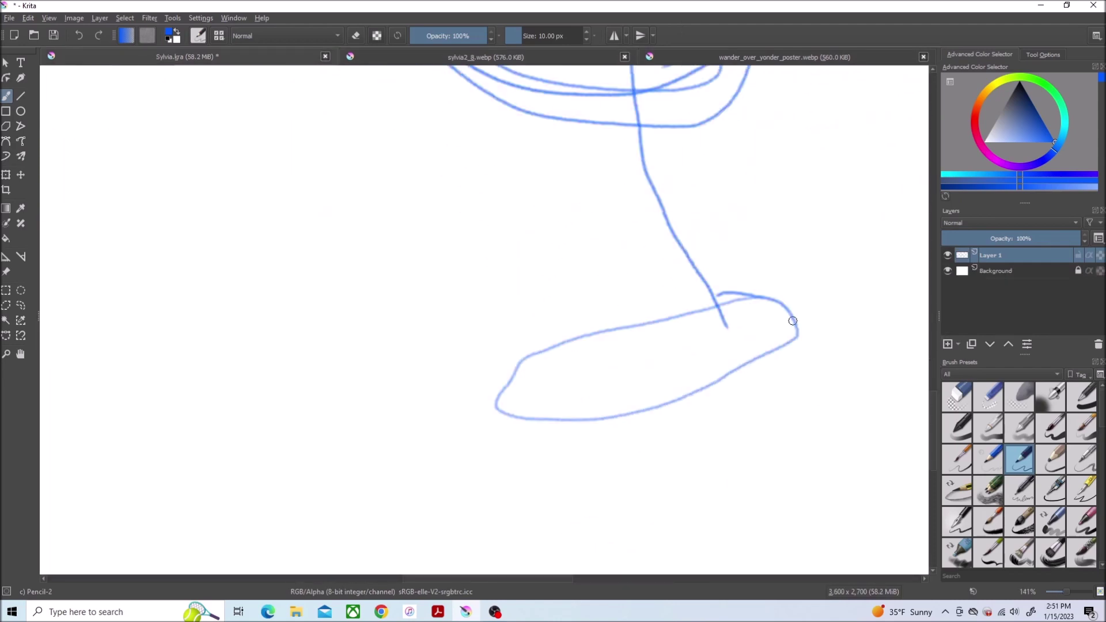
{"action": "mouse_move", "coordinate": [797, 323]}
{"action": "left_mouse_down"}
{"action": "mouse_move", "coordinate": [543, 412]}
{"action": "mouse_move", "coordinate": [568, 382]}
{"action": "mouse_move", "coordinate": [720, 325]}
{"action": "left_mouse_up"}
{"action": "left_click_drag", "start_coordinate": [933, 408], "coordinate": [933, 386]}
{"action": "mouse_move", "coordinate": [702, 462]}
{"action": "left_mouse_down"}
{"action": "mouse_move", "coordinate": [667, 433]}
{"action": "mouse_move", "coordinate": [588, 164]}
{"action": "left_mouse_up"}
Draw the second leg in front of the first, with both contour lines and a tilted foot divided into toes
{"action": "left_click", "coordinate": [542, 61]}
{"action": "left_click", "coordinate": [292, 60]}
{"action": "mouse_move", "coordinate": [508, 175]}
{"action": "left_mouse_down"}
{"action": "mouse_move", "coordinate": [492, 245]}
{"action": "mouse_move", "coordinate": [529, 426]}
{"action": "left_mouse_up"}
{"action": "mouse_move", "coordinate": [618, 408]}
{"action": "left_mouse_down"}
{"action": "mouse_move", "coordinate": [576, 396]}
{"action": "mouse_move", "coordinate": [571, 445]}
{"action": "left_mouse_up"}
{"action": "mouse_move", "coordinate": [563, 406]}
{"action": "left_mouse_down"}
{"action": "mouse_move", "coordinate": [531, 319]}
{"action": "mouse_move", "coordinate": [542, 182]}
{"action": "left_mouse_up"}
{"action": "mouse_move", "coordinate": [603, 424]}
{"action": "left_mouse_down"}
{"action": "mouse_move", "coordinate": [563, 451]}
{"action": "mouse_move", "coordinate": [509, 432]}
{"action": "left_mouse_up"}
{"action": "left_click_drag", "start_coordinate": [453, 469], "coordinate": [461, 429]}
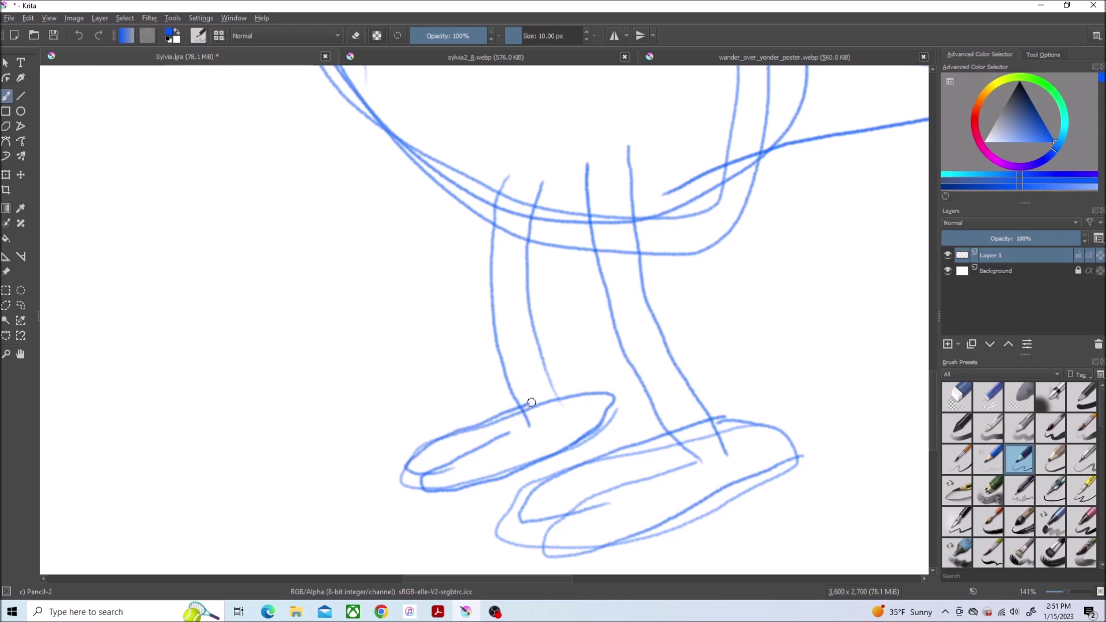
Rename the drawing layer as Sketch and save the document
{"action": "scroll", "coordinate": [518, 340], "scroll_direction": "down", "scroll_amount": 6}
{"action": "scroll", "coordinate": [516, 316], "scroll_direction": "up", "scroll_amount": 5}
{"action": "scroll", "coordinate": [439, 287], "scroll_direction": "down", "scroll_amount": 4}
{"action": "scroll", "coordinate": [249, 181], "scroll_direction": "up", "scroll_amount": 5}
{"action": "left_click", "coordinate": [520, 59]}
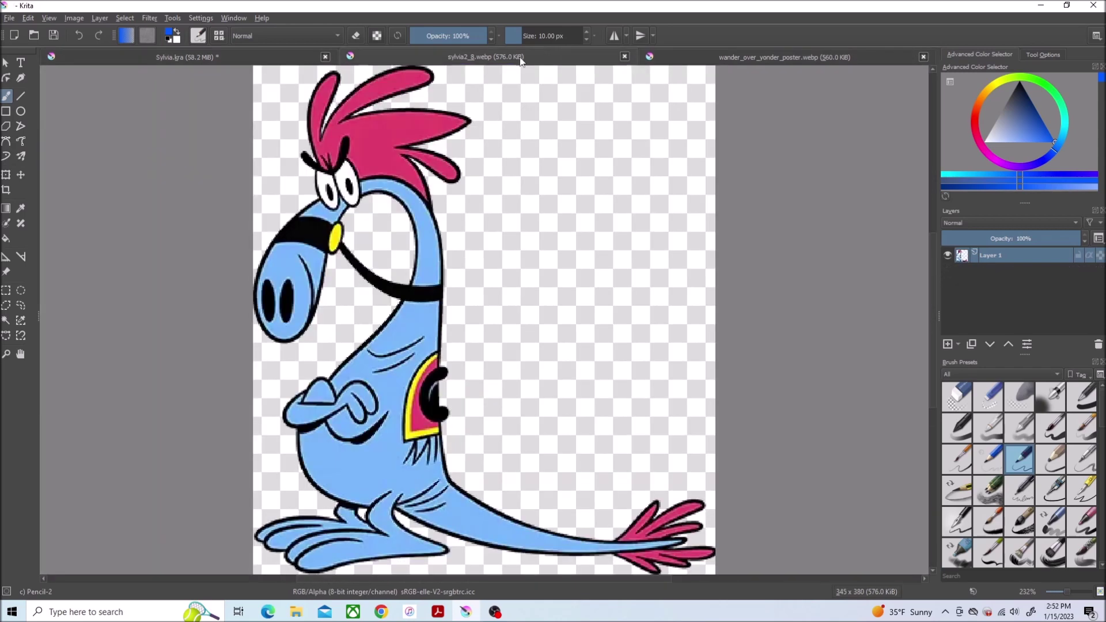
{"action": "left_click", "coordinate": [296, 62]}
{"action": "double_click", "coordinate": [1005, 254]}
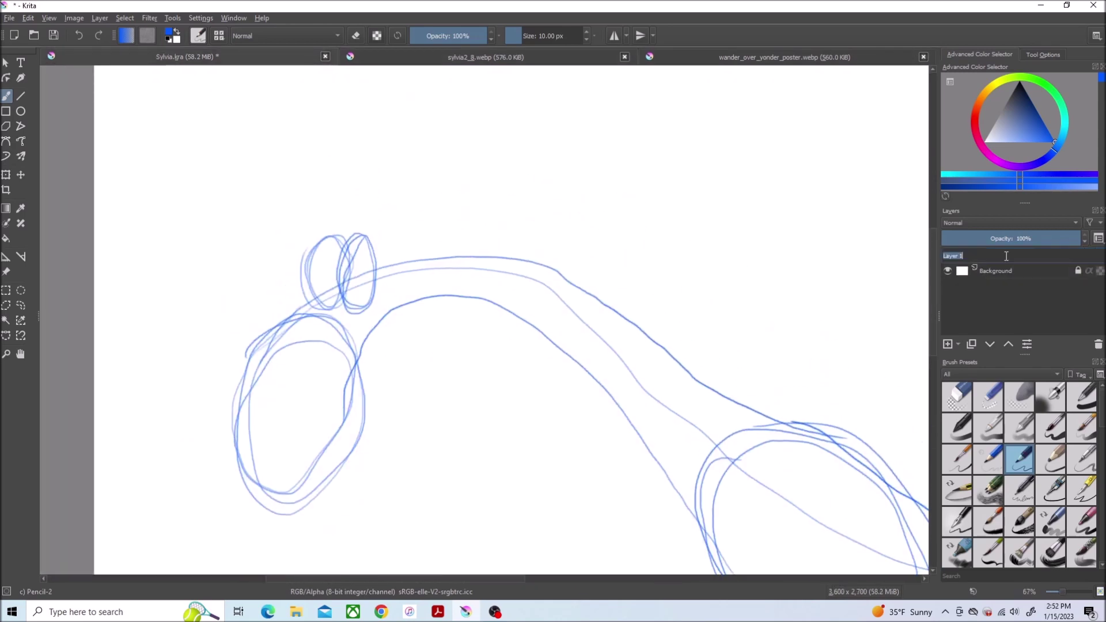
{"action": "key", "text": "Return"}
{"action": "left_click", "coordinate": [8, 19]}
{"action": "left_click", "coordinate": [23, 74]}
Check the reference and draw the hair crest as four rounded, backswept lobes from the eyes to the back of the neck
{"action": "scroll", "coordinate": [325, 232], "scroll_direction": "up", "scroll_amount": 2}
{"action": "scroll", "coordinate": [392, 222], "scroll_direction": "down", "scroll_amount": 1}
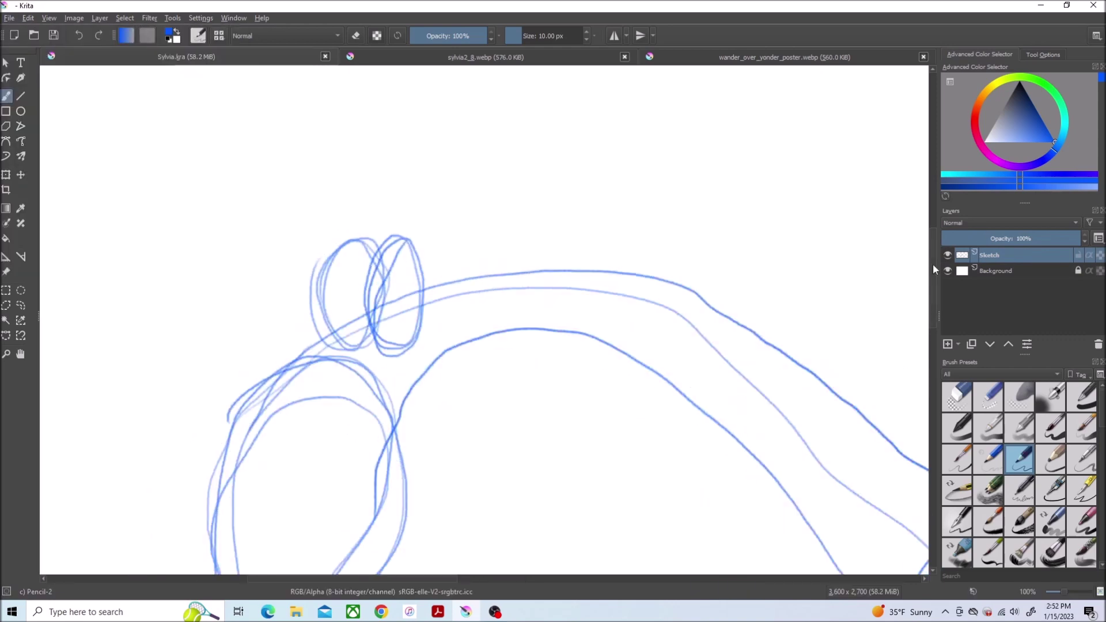
{"action": "left_click_drag", "start_coordinate": [932, 264], "coordinate": [932, 251]}
{"action": "left_click", "coordinate": [453, 57]}
{"action": "left_click", "coordinate": [274, 59]}
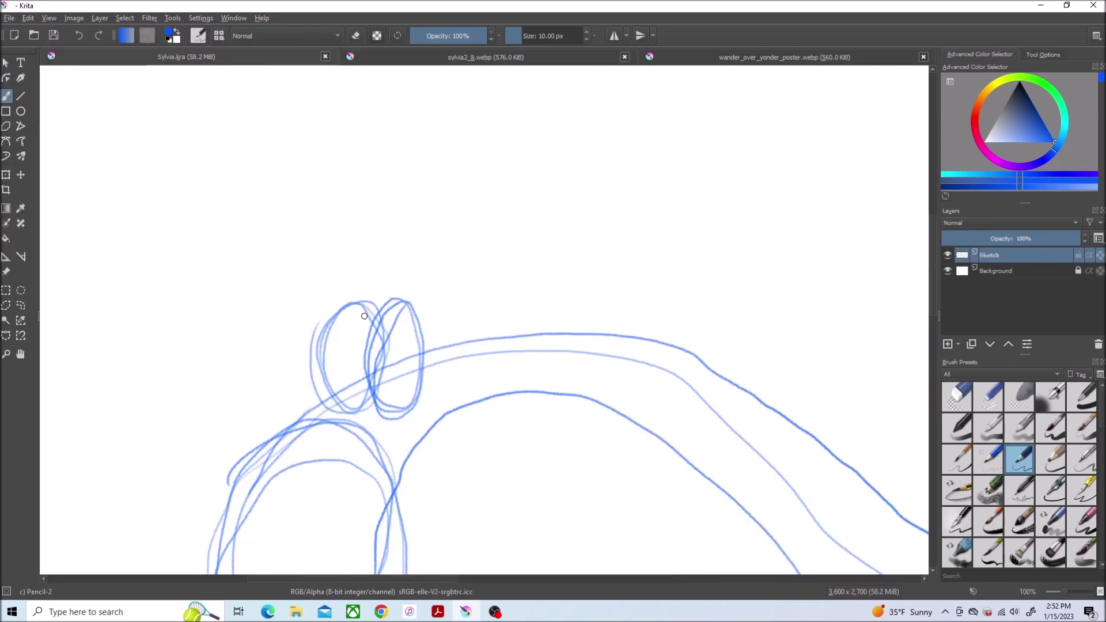
{"action": "mouse_move", "coordinate": [365, 314]}
{"action": "left_mouse_down"}
{"action": "mouse_move", "coordinate": [580, 111]}
{"action": "mouse_move", "coordinate": [545, 151]}
{"action": "left_mouse_up"}
{"action": "mouse_move", "coordinate": [467, 197]}
{"action": "left_mouse_down"}
{"action": "mouse_move", "coordinate": [684, 143]}
{"action": "mouse_move", "coordinate": [637, 195]}
{"action": "mouse_move", "coordinate": [720, 381]}
{"action": "left_mouse_up"}
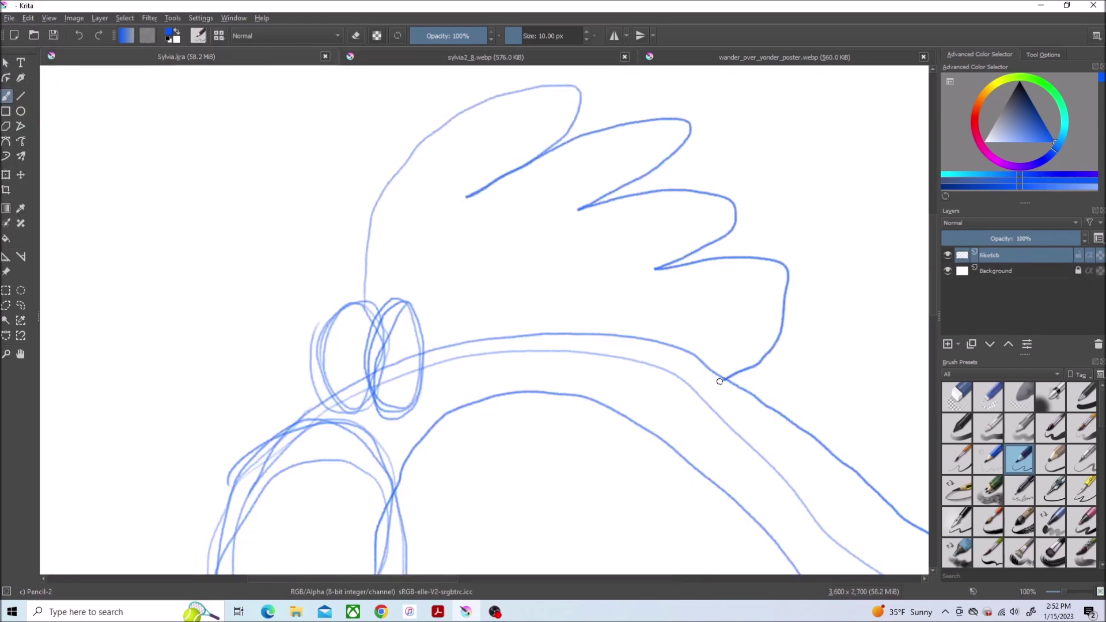
Check the reference and draw two oval nostrils and a curved cheek line on the snout
{"action": "scroll", "coordinate": [434, 393], "scroll_direction": "down", "scroll_amount": 3}
{"action": "scroll", "coordinate": [434, 393], "scroll_direction": "up", "scroll_amount": 2}
{"action": "left_click", "coordinate": [442, 57]}
{"action": "left_click", "coordinate": [269, 60]}
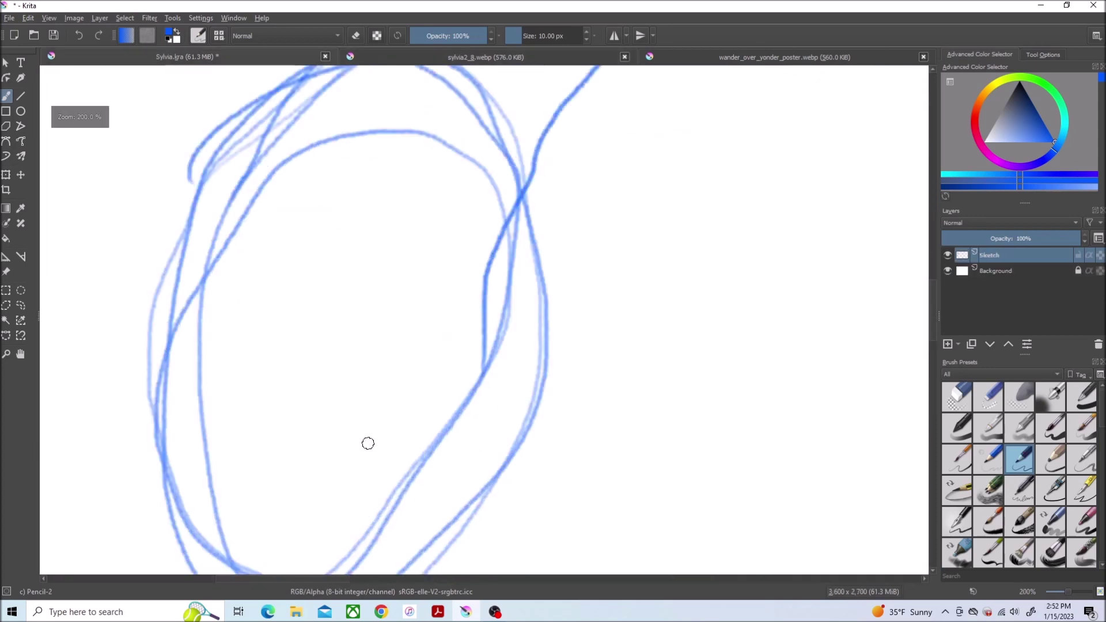
{"action": "mouse_move", "coordinate": [325, 320]}
{"action": "left_mouse_down"}
{"action": "mouse_move", "coordinate": [351, 368]}
{"action": "mouse_move", "coordinate": [327, 320]}
{"action": "left_mouse_up"}
{"action": "mouse_move", "coordinate": [238, 321]}
{"action": "left_mouse_down"}
{"action": "mouse_move", "coordinate": [250, 405]}
{"action": "mouse_move", "coordinate": [237, 322]}
{"action": "left_mouse_up"}
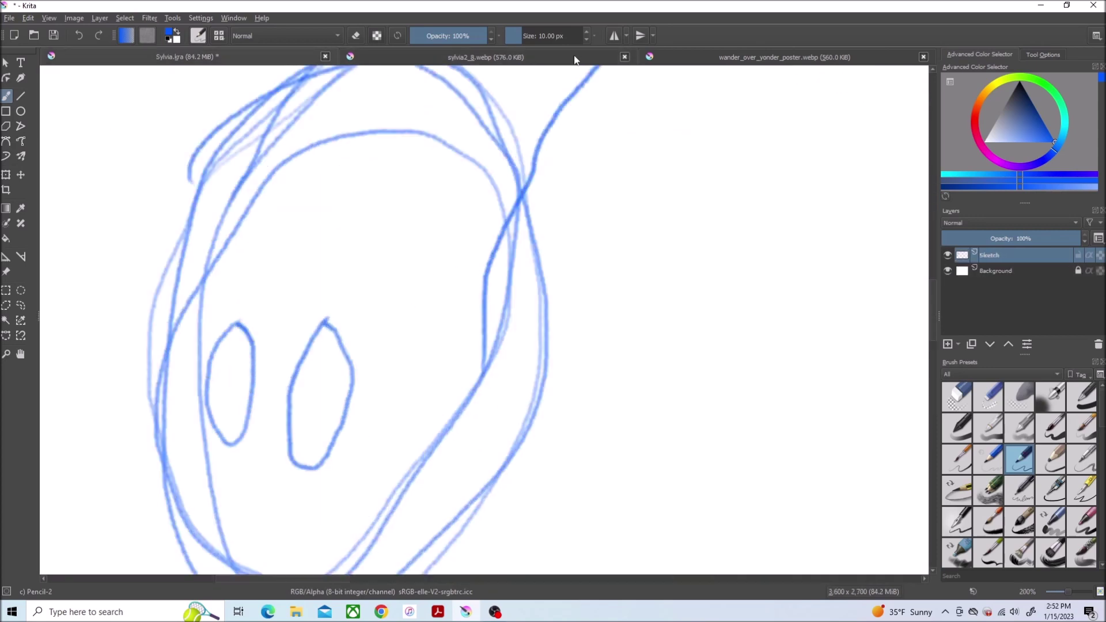
{"action": "mouse_move", "coordinate": [472, 509]}
{"action": "left_mouse_down"}
{"action": "mouse_move", "coordinate": [465, 290]}
{"action": "mouse_move", "coordinate": [451, 257]}
{"action": "left_mouse_up"}
Draw an oval pupil in each eye and a curved brow line above the eyes
{"action": "scroll", "coordinate": [904, 250], "scroll_direction": "up", "scroll_amount": 5}
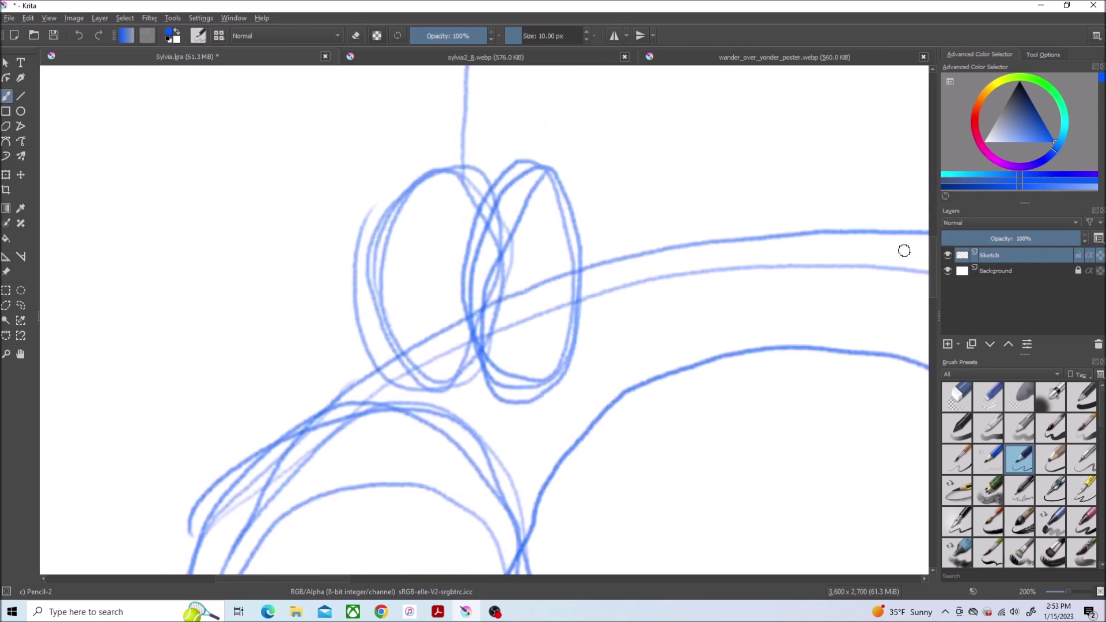
{"action": "mouse_move", "coordinate": [537, 282]}
{"action": "left_mouse_down"}
{"action": "mouse_move", "coordinate": [521, 341]}
{"action": "mouse_move", "coordinate": [539, 282]}
{"action": "left_mouse_up"}
{"action": "mouse_move", "coordinate": [447, 279]}
{"action": "left_mouse_down"}
{"action": "mouse_move", "coordinate": [433, 329]}
{"action": "mouse_move", "coordinate": [447, 280]}
{"action": "left_mouse_up"}
{"action": "mouse_move", "coordinate": [650, 145]}
{"action": "left_mouse_down"}
{"action": "mouse_move", "coordinate": [467, 218]}
{"action": "mouse_move", "coordinate": [307, 137]}
{"action": "left_mouse_up"}
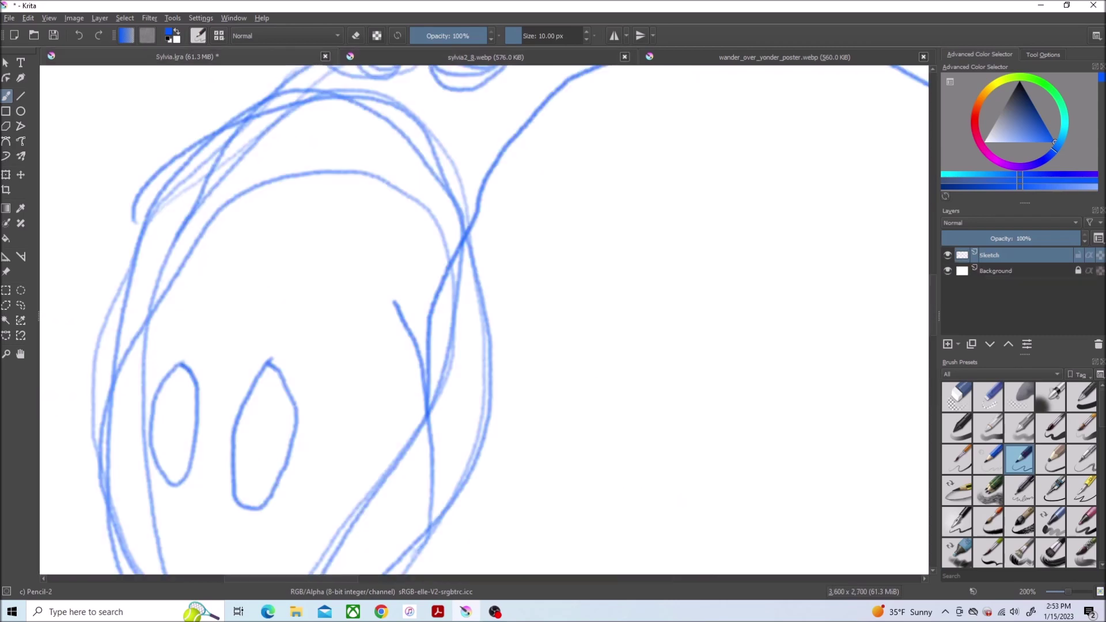
Draw two curved lines across the top of the snout for the noseband and an oval ring at its end
{"action": "scroll", "coordinate": [540, 275], "scroll_direction": "down", "scroll_amount": 1}
{"action": "left_click_drag", "start_coordinate": [526, 290], "coordinate": [229, 212]}
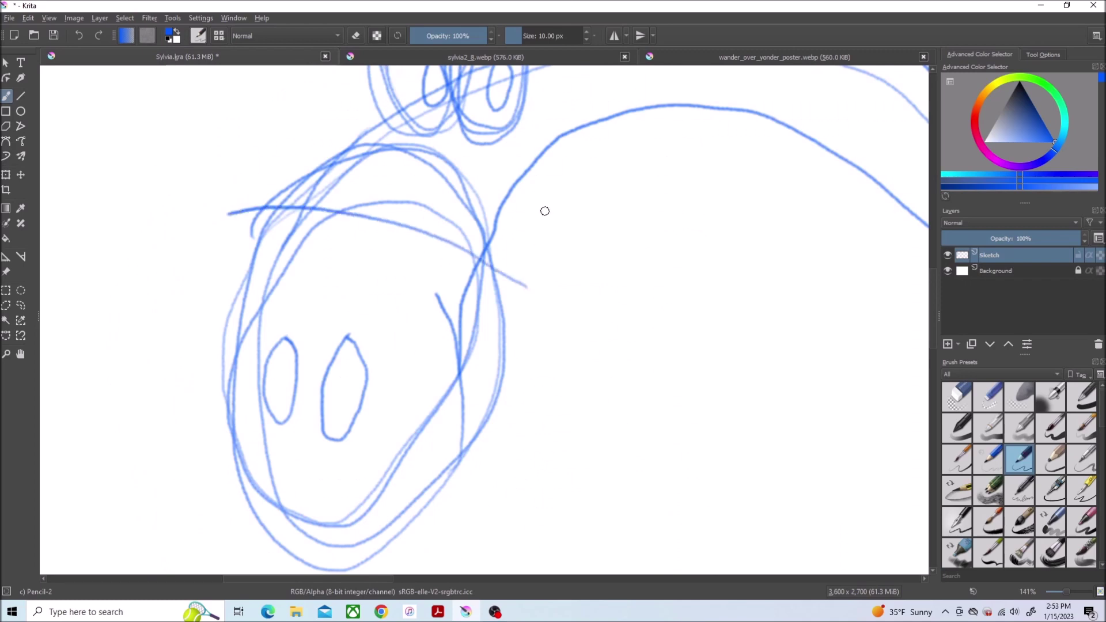
{"action": "left_click_drag", "start_coordinate": [526, 210], "coordinate": [291, 149]}
{"action": "mouse_move", "coordinate": [496, 196]}
{"action": "left_mouse_down"}
{"action": "mouse_move", "coordinate": [508, 205]}
{"action": "mouse_move", "coordinate": [493, 196]}
{"action": "left_mouse_up"}
Check the reference and draw the rein as two parallel curves from the noseband ring to the neck
{"action": "left_click", "coordinate": [539, 58]}
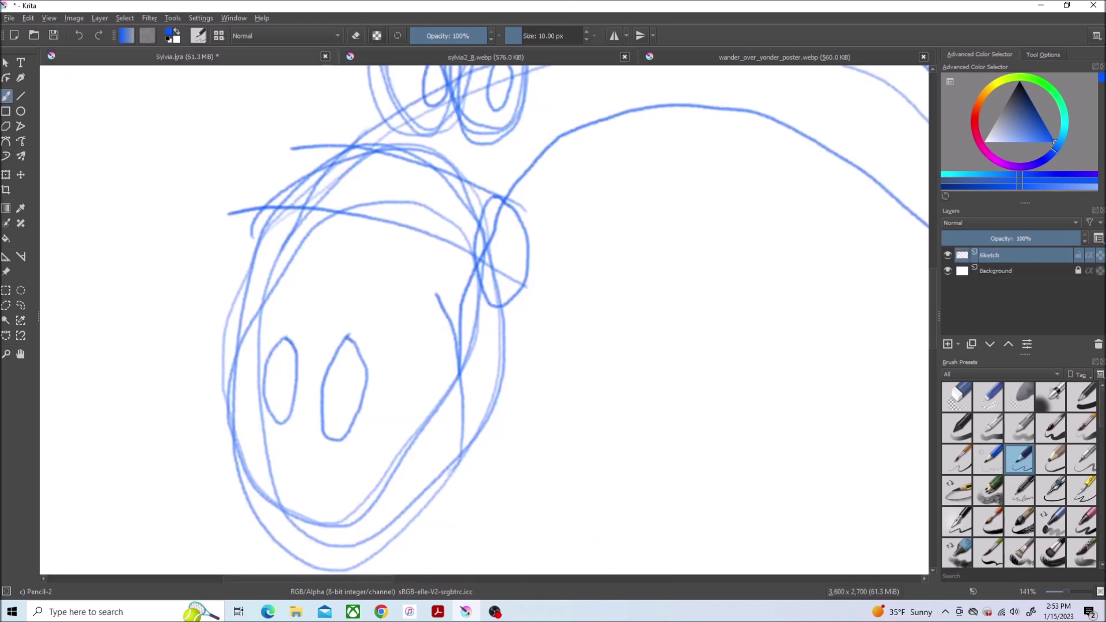
{"action": "left_click_drag", "start_coordinate": [374, 577], "coordinate": [428, 578]}
{"action": "left_click_drag", "start_coordinate": [248, 233], "coordinate": [788, 163]}
{"action": "mouse_move", "coordinate": [245, 276]}
{"action": "left_mouse_down"}
{"action": "mouse_move", "coordinate": [358, 293]}
{"action": "mouse_move", "coordinate": [821, 185]}
{"action": "left_mouse_up"}
Draw the near arm with two contour lines, an oval palm and fingers hanging down, consulting the reference images
{"action": "scroll", "coordinate": [599, 141], "scroll_direction": "down", "scroll_amount": 3}
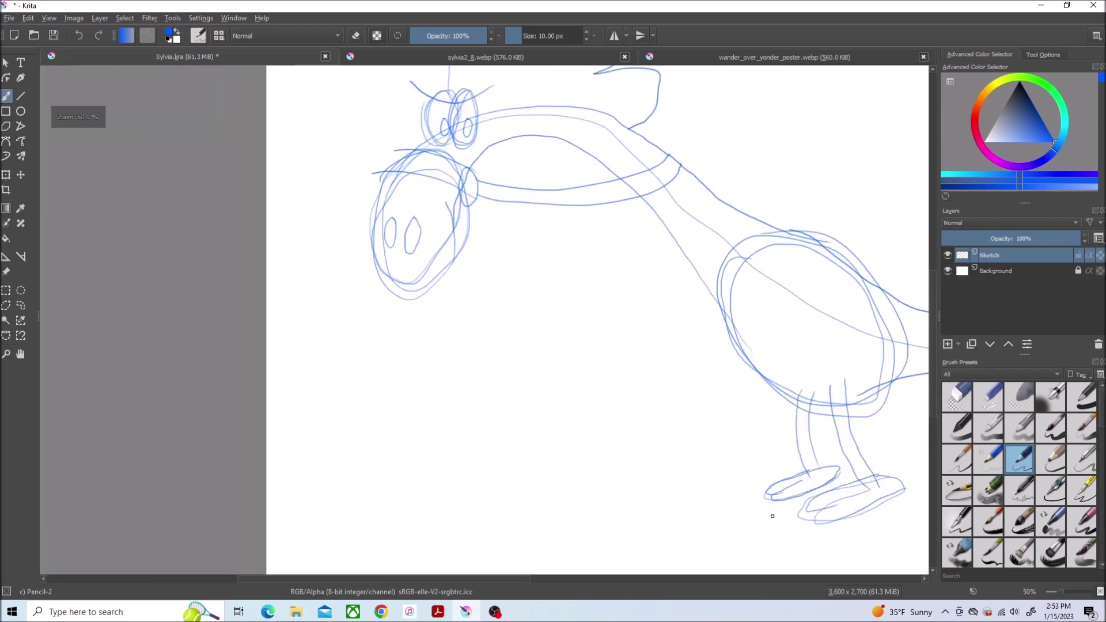
{"action": "left_click_drag", "start_coordinate": [773, 516], "coordinate": [523, 474]}
{"action": "scroll", "coordinate": [568, 353], "scroll_direction": "up", "scroll_amount": 3}
{"action": "mouse_move", "coordinate": [438, 232]}
{"action": "left_mouse_down"}
{"action": "mouse_move", "coordinate": [388, 306]}
{"action": "mouse_move", "coordinate": [295, 333]}
{"action": "left_mouse_up"}
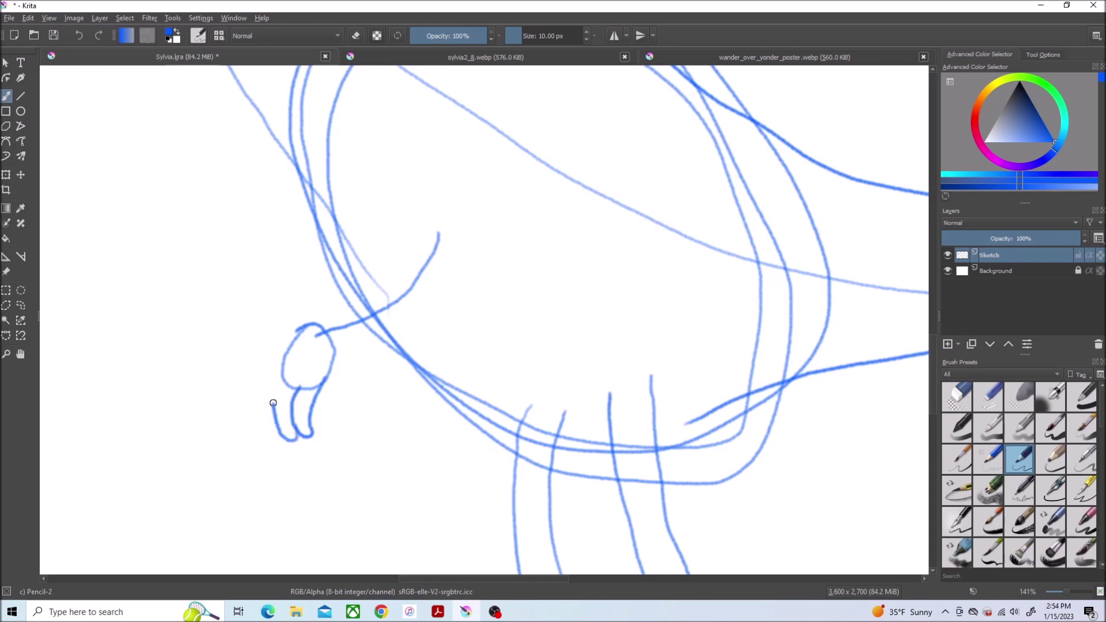
{"action": "left_click", "coordinate": [598, 60]}
{"action": "left_click", "coordinate": [672, 61]}
{"action": "key", "text": "ctrl+Tab"}
{"action": "left_click_drag", "start_coordinate": [371, 335], "coordinate": [471, 254]}
Draw the far arm with its fingered hand behind the near one, and reinforce the near arm's upper contour
{"action": "mouse_move", "coordinate": [399, 236]}
{"action": "left_mouse_down"}
{"action": "mouse_move", "coordinate": [323, 282]}
{"action": "mouse_move", "coordinate": [273, 278]}
{"action": "mouse_move", "coordinate": [284, 305]}
{"action": "left_mouse_up"}
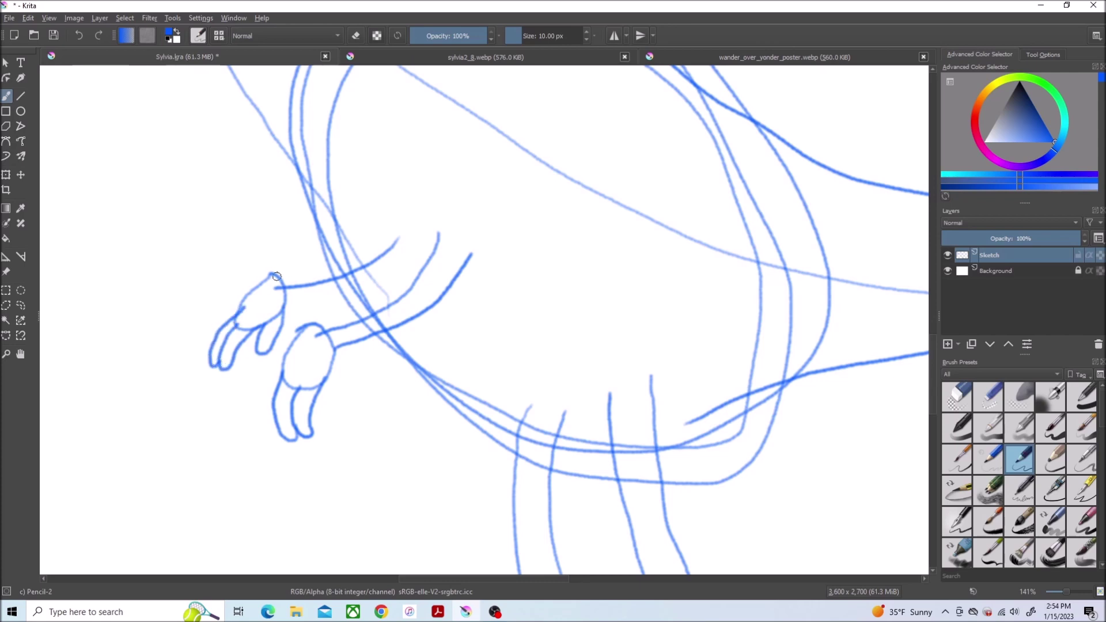
{"action": "mouse_move", "coordinate": [276, 277]}
{"action": "left_mouse_down"}
{"action": "mouse_move", "coordinate": [401, 246]}
{"action": "mouse_move", "coordinate": [283, 298]}
{"action": "left_mouse_up"}
{"action": "left_click_drag", "start_coordinate": [440, 233], "coordinate": [357, 306]}
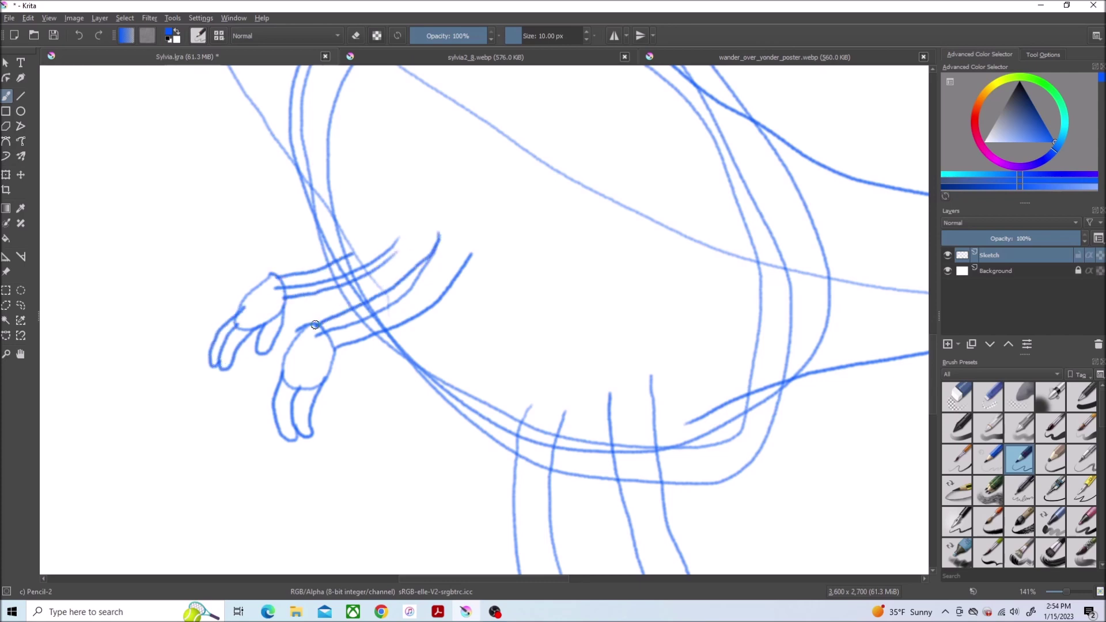
Check both references and outline the saddle blanket over the upper back of the body
{"action": "scroll", "coordinate": [450, 313], "scroll_direction": "down", "scroll_amount": 4}
{"action": "scroll", "coordinate": [498, 259], "scroll_direction": "up", "scroll_amount": 4}
{"action": "left_click", "coordinate": [593, 60]}
{"action": "left_click", "coordinate": [655, 57]}
{"action": "key", "text": "ctrl+Tab"}
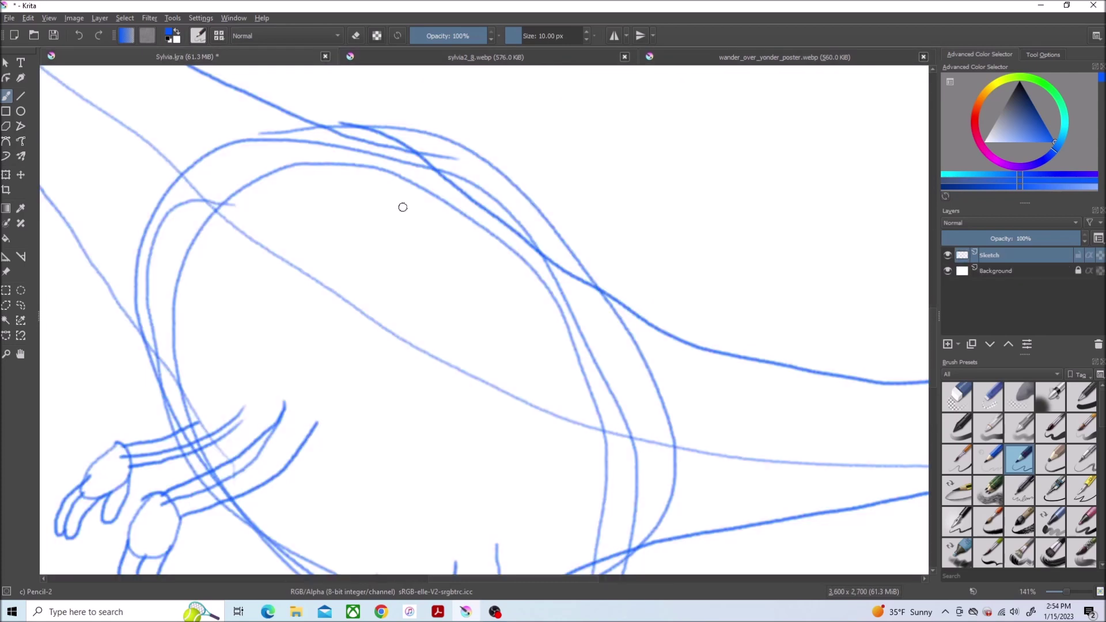
{"action": "mouse_move", "coordinate": [363, 129]}
{"action": "left_mouse_down"}
{"action": "mouse_move", "coordinate": [288, 308]}
{"action": "mouse_move", "coordinate": [577, 269]}
{"action": "left_mouse_up"}
Check the character reference and draw a U-shaped saddle with rounded ends on top of the blanket
{"action": "left_click", "coordinate": [588, 57]}
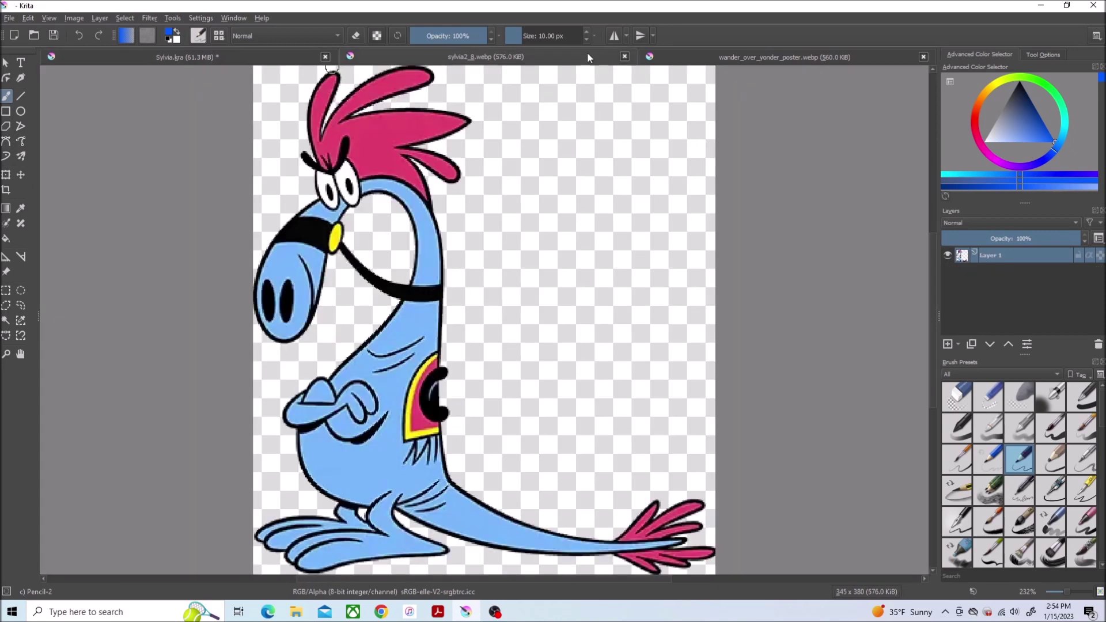
{"action": "left_click", "coordinate": [278, 58]}
{"action": "mouse_move", "coordinate": [429, 109]}
{"action": "left_mouse_down"}
{"action": "mouse_move", "coordinate": [409, 218]}
{"action": "mouse_move", "coordinate": [576, 241]}
{"action": "mouse_move", "coordinate": [449, 148]}
{"action": "mouse_move", "coordinate": [437, 209]}
{"action": "mouse_move", "coordinate": [488, 270]}
{"action": "mouse_move", "coordinate": [577, 229]}
{"action": "left_mouse_up"}
Study the tail in both references and draw a three-lobed feather tuft on each side of the tail tip
{"action": "left_click", "coordinate": [437, 58]}
{"action": "left_click", "coordinate": [244, 56]}
{"action": "left_click", "coordinate": [476, 57]}
{"action": "left_click", "coordinate": [785, 57]}
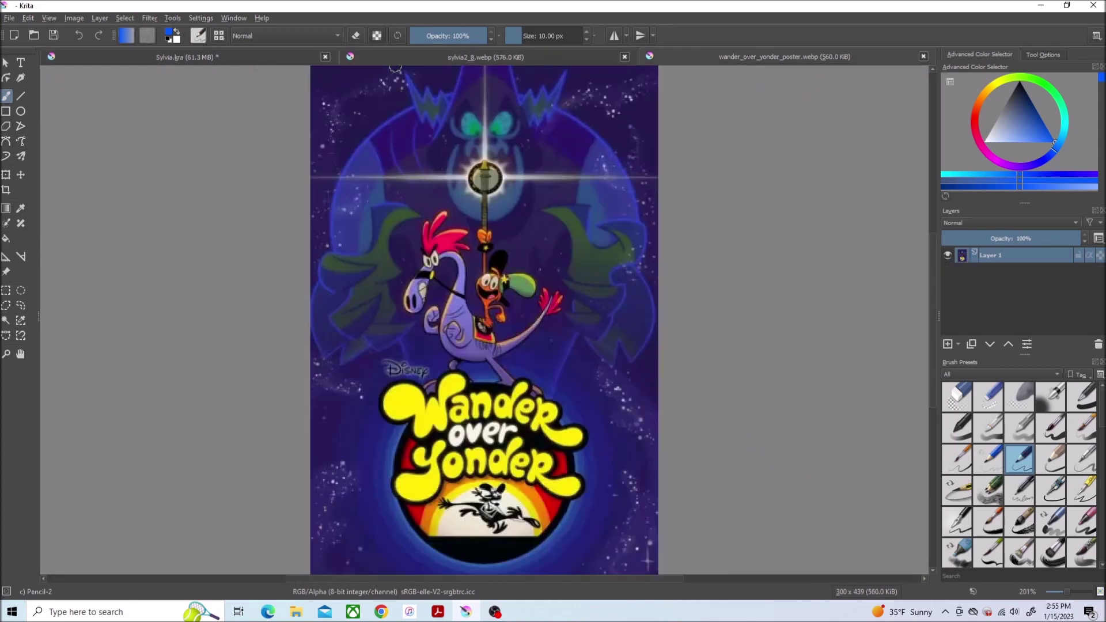
{"action": "left_click", "coordinate": [309, 57]}
{"action": "left_click_drag", "start_coordinate": [441, 579], "coordinate": [630, 579]}
{"action": "left_click_drag", "start_coordinate": [933, 345], "coordinate": [934, 265]}
{"action": "scroll", "coordinate": [704, 256], "scroll_direction": "down", "scroll_amount": 1}
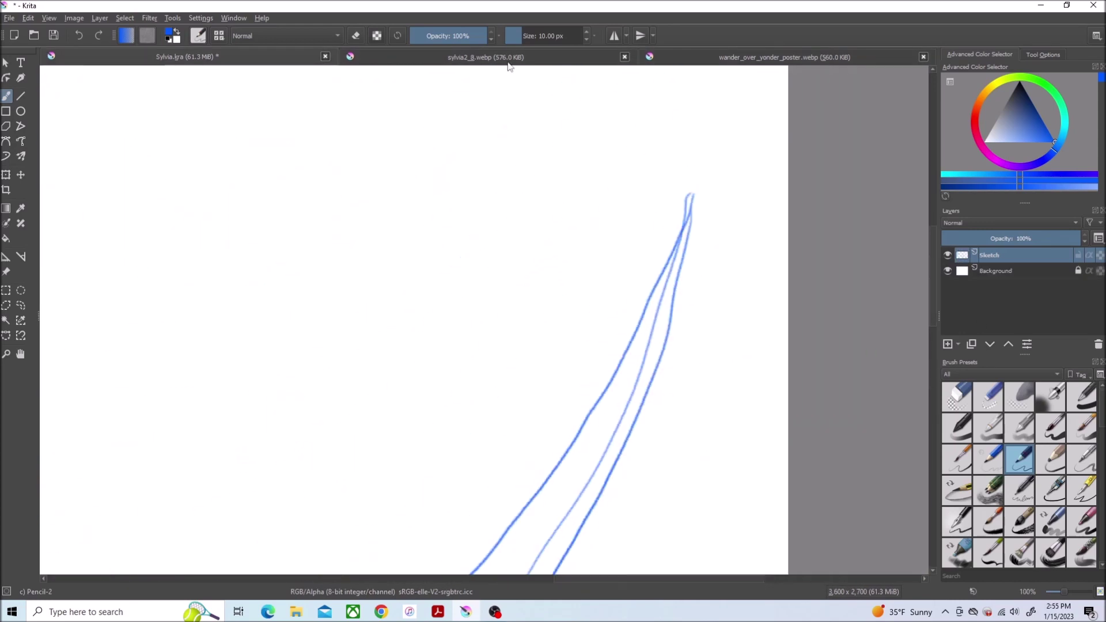
{"action": "left_click", "coordinate": [509, 61]}
{"action": "left_click", "coordinate": [309, 57]}
{"action": "mouse_move", "coordinate": [656, 171]}
{"action": "left_mouse_down"}
{"action": "mouse_move", "coordinate": [599, 175]}
{"action": "mouse_move", "coordinate": [646, 309]}
{"action": "left_mouse_up"}
{"action": "mouse_move", "coordinate": [691, 215]}
{"action": "left_mouse_down"}
{"action": "mouse_move", "coordinate": [778, 208]}
{"action": "mouse_move", "coordinate": [694, 325]}
{"action": "mouse_move", "coordinate": [670, 326]}
{"action": "left_mouse_up"}
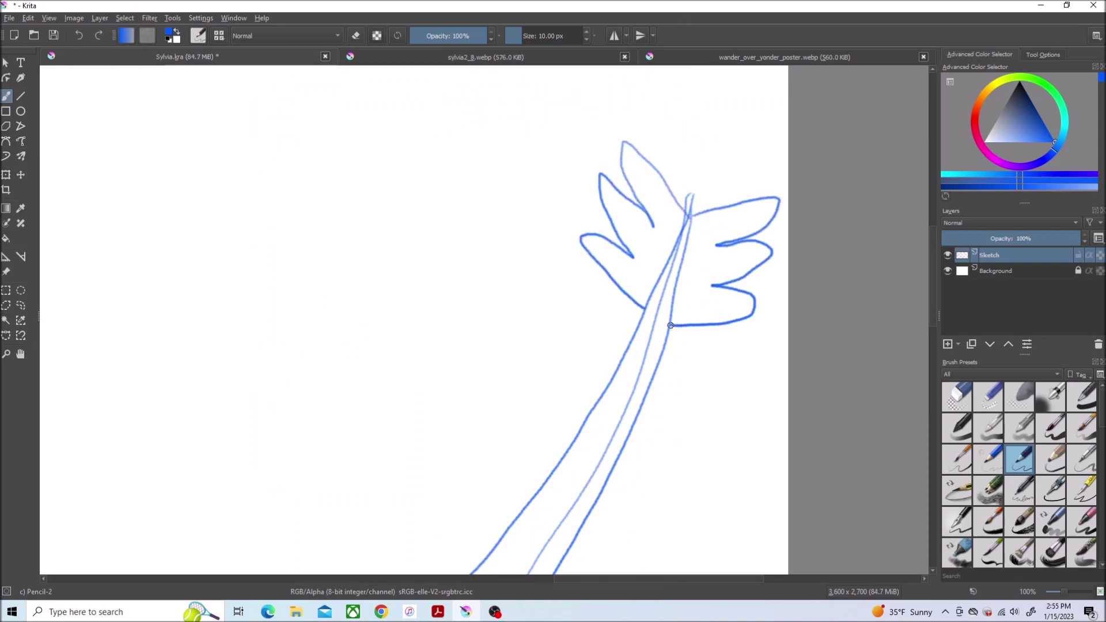
Review both references and draw five V-shaped fringe tassels along the lower edge of the saddle blanket
{"action": "scroll", "coordinate": [224, 408], "scroll_direction": "down", "scroll_amount": 5}
{"action": "left_click", "coordinate": [785, 57]}
{"action": "left_click", "coordinate": [187, 56]}
{"action": "scroll", "coordinate": [207, 567], "scroll_direction": "up", "scroll_amount": 4}
{"action": "left_click_drag", "start_coordinate": [626, 578], "coordinate": [540, 578]}
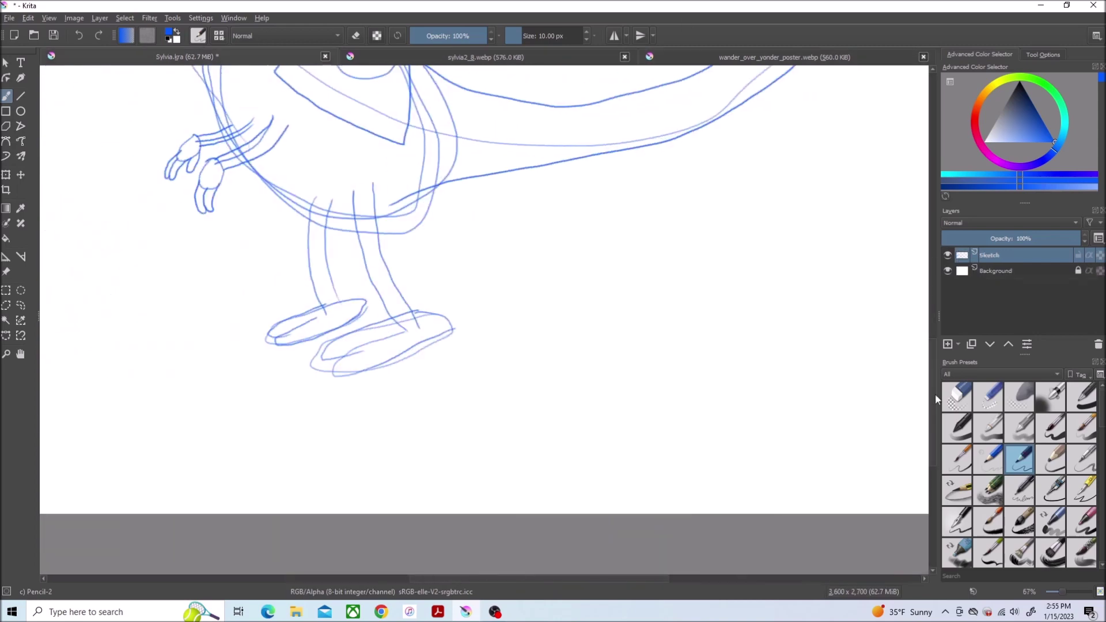
{"action": "left_click_drag", "start_coordinate": [934, 397], "coordinate": [934, 327]}
{"action": "left_click", "coordinate": [545, 54]}
{"action": "left_click", "coordinate": [806, 57]}
{"action": "left_click", "coordinate": [300, 57]}
{"action": "scroll", "coordinate": [389, 410], "scroll_direction": "up", "scroll_amount": 1}
{"action": "scroll", "coordinate": [396, 367], "scroll_direction": "up", "scroll_amount": 1}
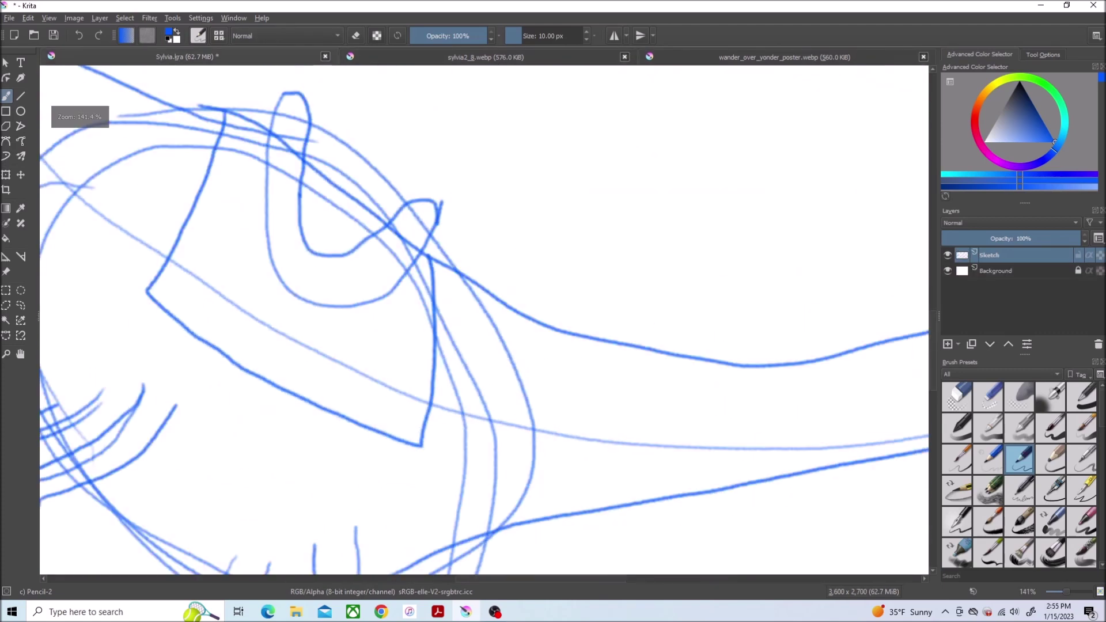
{"action": "left_click_drag", "start_coordinate": [348, 424], "coordinate": [339, 481]}
{"action": "left_click_drag", "start_coordinate": [356, 424], "coordinate": [296, 473]}
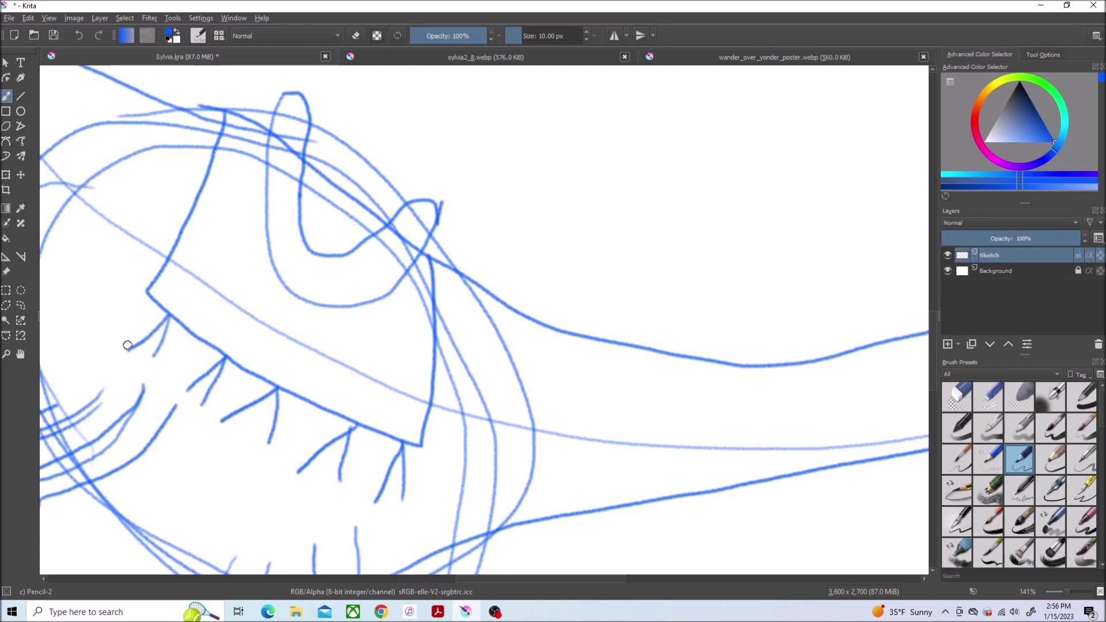
Examine both reference images against the whole sketch of the character
{"action": "scroll", "coordinate": [340, 259], "scroll_direction": "down", "scroll_amount": 5}
{"action": "scroll", "coordinate": [363, 276], "scroll_direction": "up", "scroll_amount": 1}
{"action": "left_click", "coordinate": [713, 57]}
{"action": "left_click", "coordinate": [547, 56]}
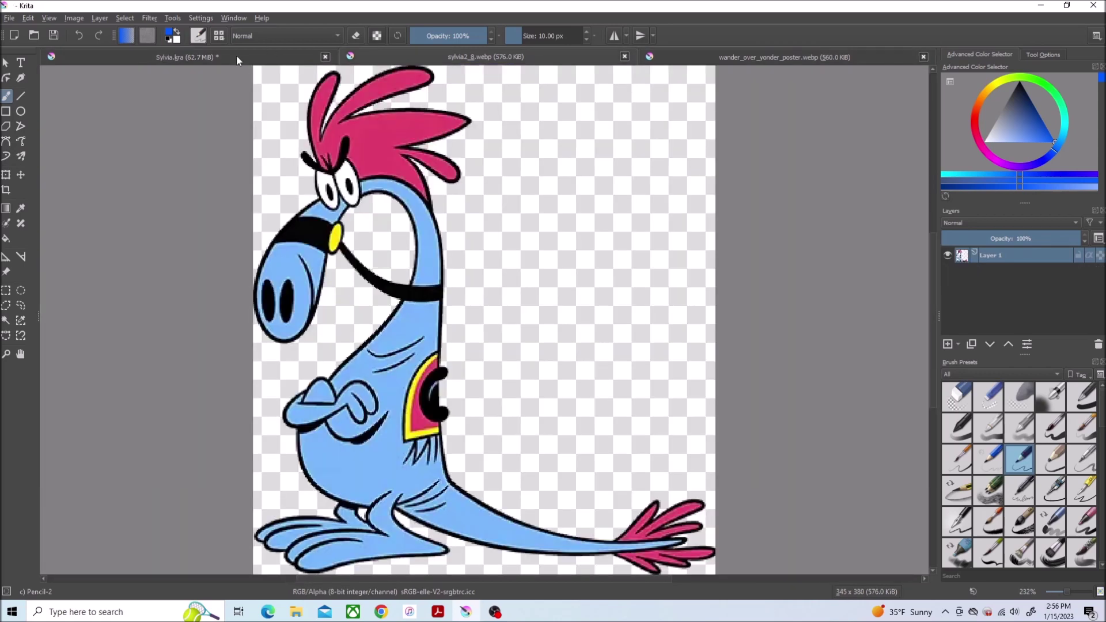
{"action": "key", "text": "ctrl+Tab"}
{"action": "key", "text": "ctrl+Tab"}
{"action": "scroll", "coordinate": [743, 286], "scroll_direction": "up", "scroll_amount": 1}
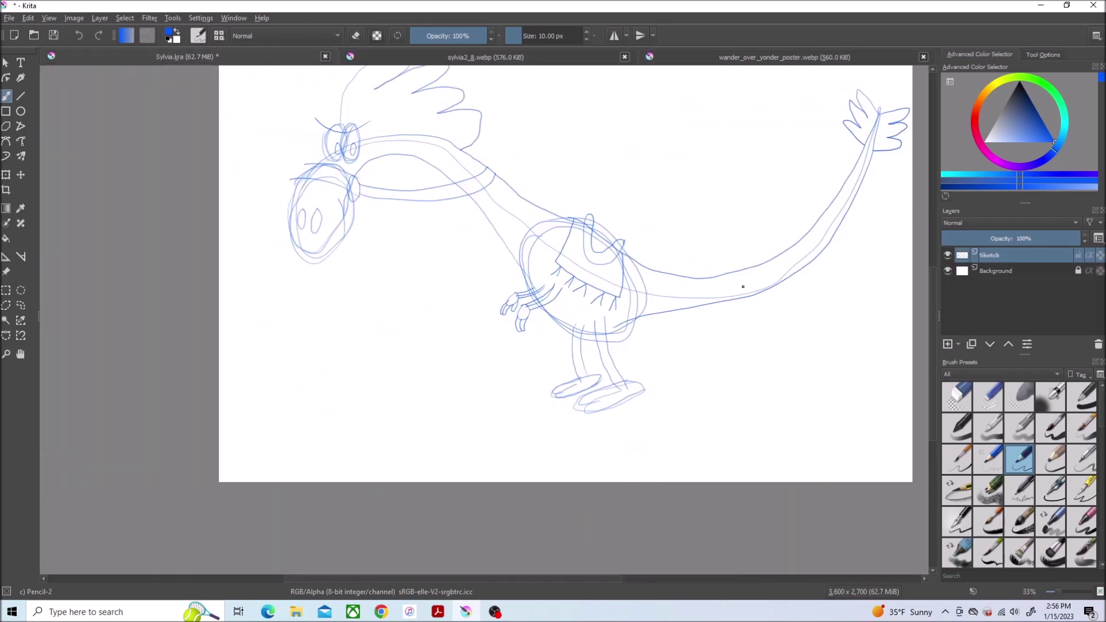
{"action": "scroll", "coordinate": [743, 287], "scroll_direction": "up", "scroll_amount": 2}
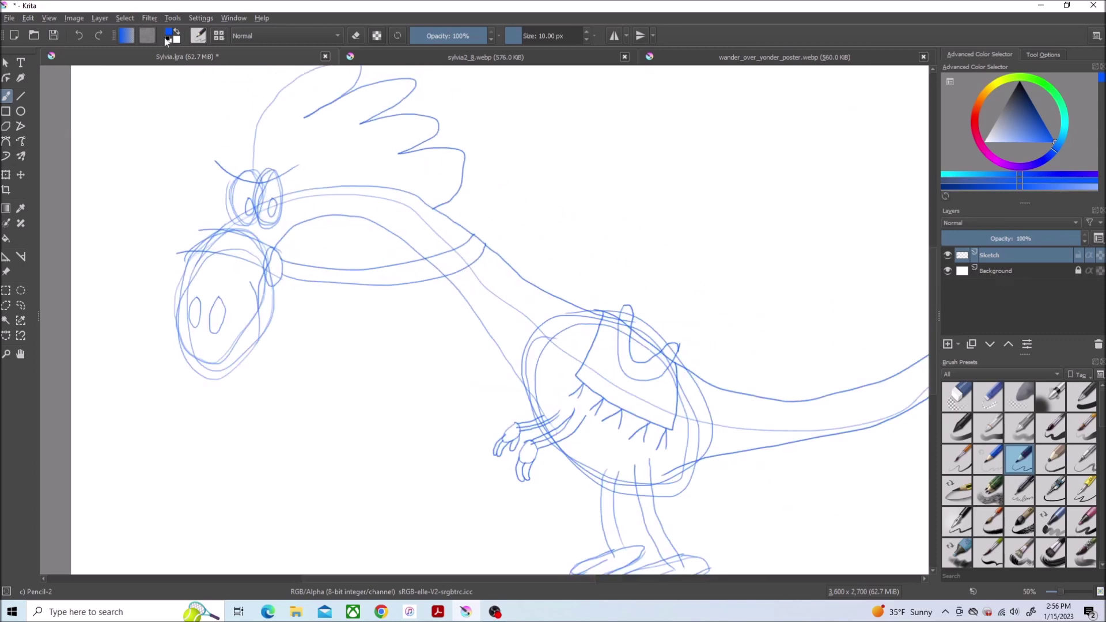
Add a paint layer named LineArt above the sketch and choose black with the Ink-2 Fineliner brush
{"action": "left_click", "coordinate": [99, 18]}
{"action": "left_click", "coordinate": [132, 76]}
{"action": "left_click", "coordinate": [1022, 85]}
{"action": "double_click", "coordinate": [1035, 259]}
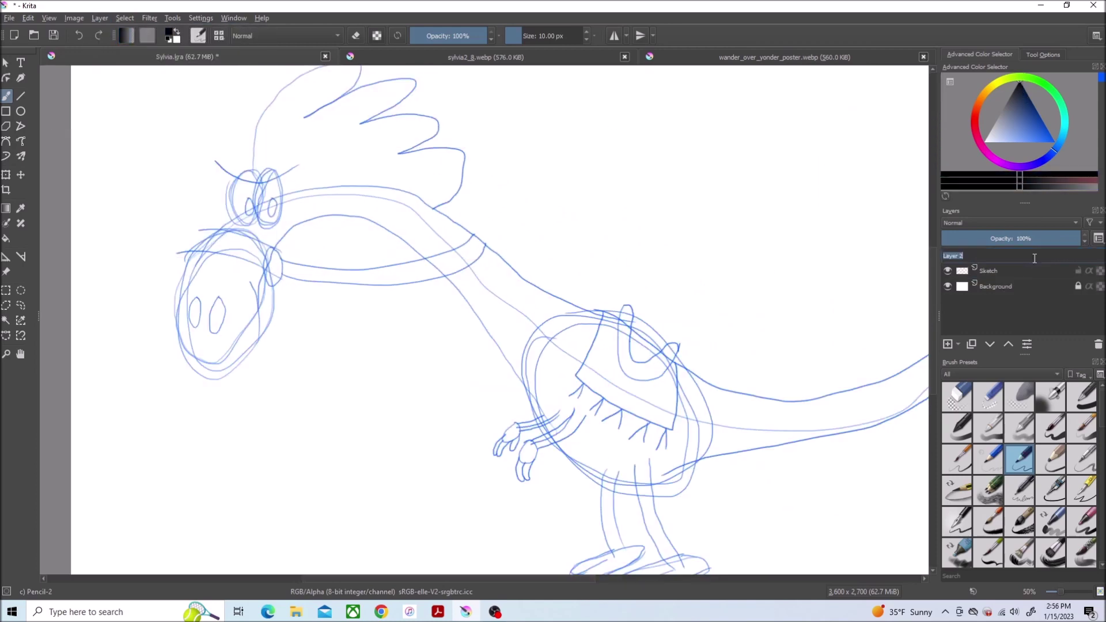
{"action": "type", "text": "LineArt"}
{"action": "key", "text": "Return"}
{"action": "left_click", "coordinate": [1050, 489]}
Ink the brow as a closed curved band and the two eyes beneath it with oval pupils
{"action": "scroll", "coordinate": [231, 154], "scroll_direction": "up", "scroll_amount": 5}
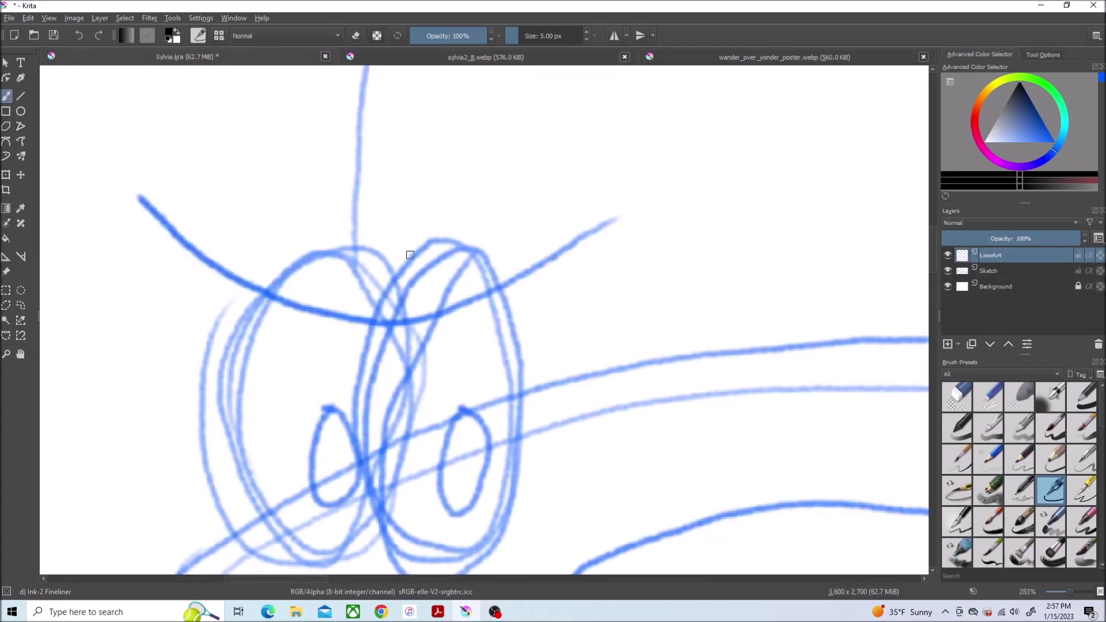
{"action": "mouse_move", "coordinate": [400, 324]}
{"action": "left_mouse_down"}
{"action": "mouse_move", "coordinate": [526, 277]}
{"action": "mouse_move", "coordinate": [375, 285]}
{"action": "mouse_move", "coordinate": [291, 306]}
{"action": "mouse_move", "coordinate": [401, 326]}
{"action": "left_mouse_up"}
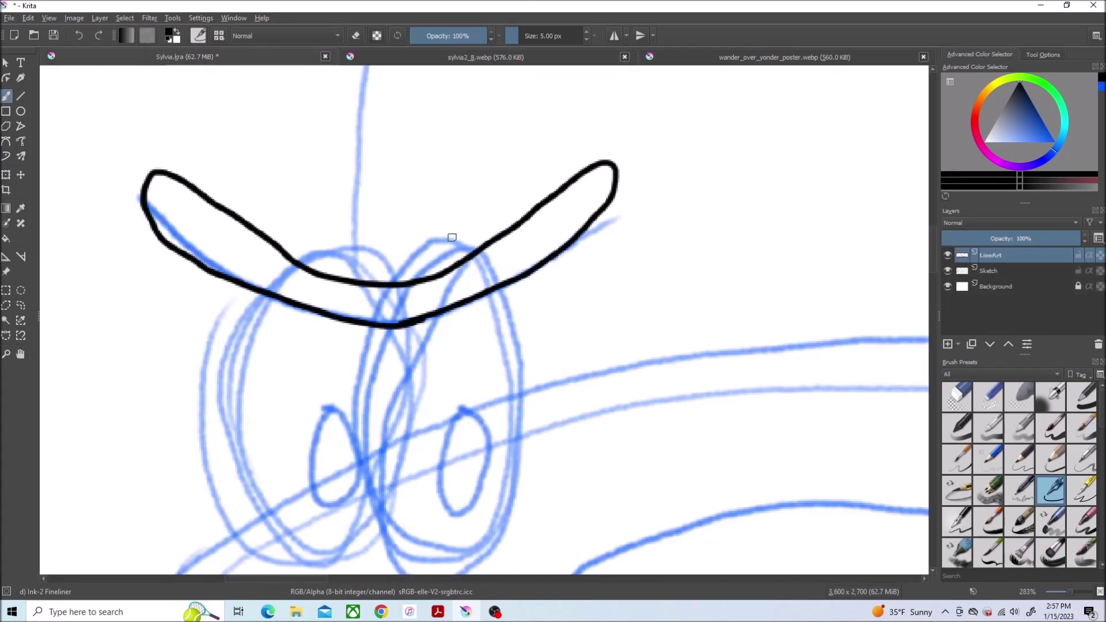
{"action": "scroll", "coordinate": [431, 237], "scroll_direction": "down", "scroll_amount": 2}
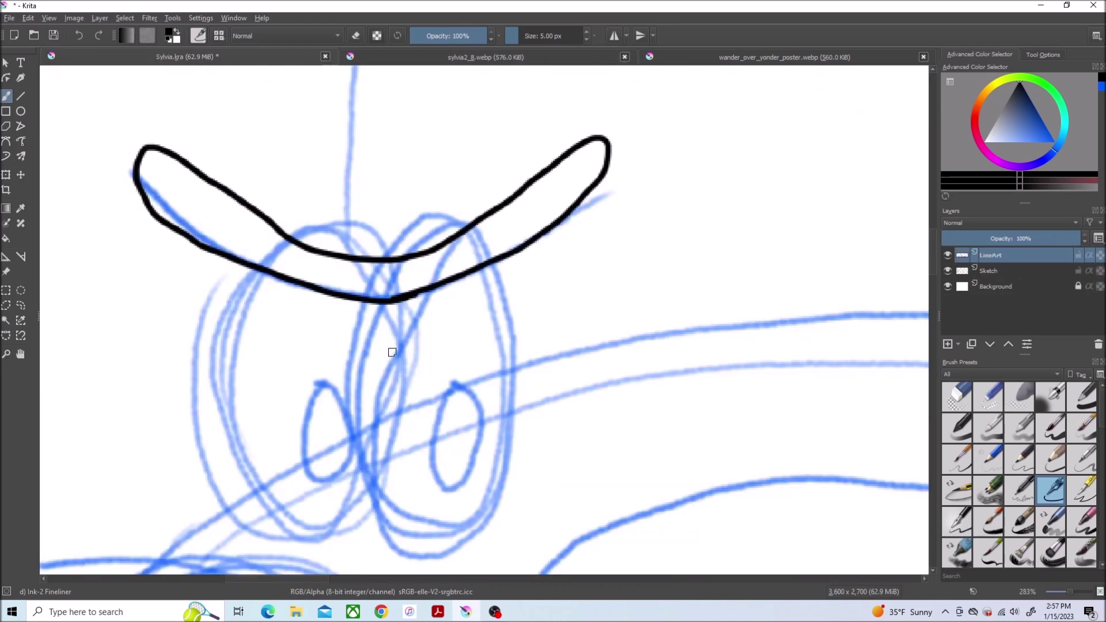
{"action": "scroll", "coordinate": [935, 253], "scroll_direction": "down", "scroll_amount": 2}
{"action": "scroll", "coordinate": [935, 254], "scroll_direction": "down", "scroll_amount": 1}
{"action": "mouse_move", "coordinate": [378, 190]}
{"action": "left_mouse_down"}
{"action": "mouse_move", "coordinate": [364, 352]}
{"action": "mouse_move", "coordinate": [497, 165]}
{"action": "left_mouse_up"}
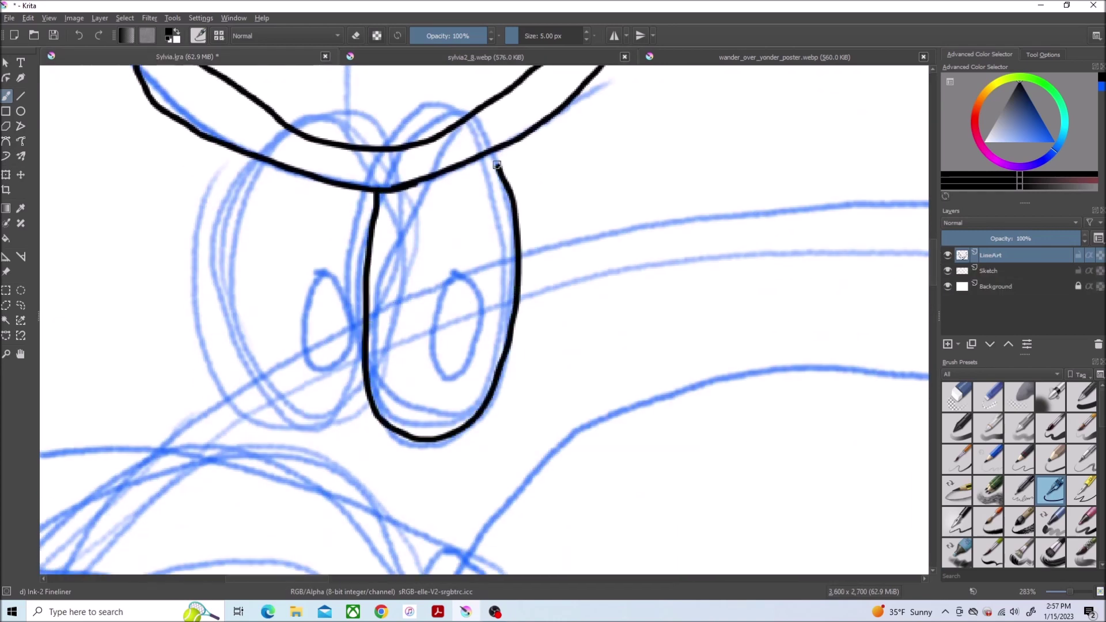
{"action": "left_click_drag", "start_coordinate": [447, 300], "coordinate": [455, 280]}
{"action": "mouse_move", "coordinate": [364, 366]}
{"action": "left_mouse_down"}
{"action": "mouse_move", "coordinate": [219, 239]}
{"action": "mouse_move", "coordinate": [262, 161]}
{"action": "left_mouse_up"}
{"action": "scroll", "coordinate": [345, 424], "scroll_direction": "up", "scroll_amount": 2}
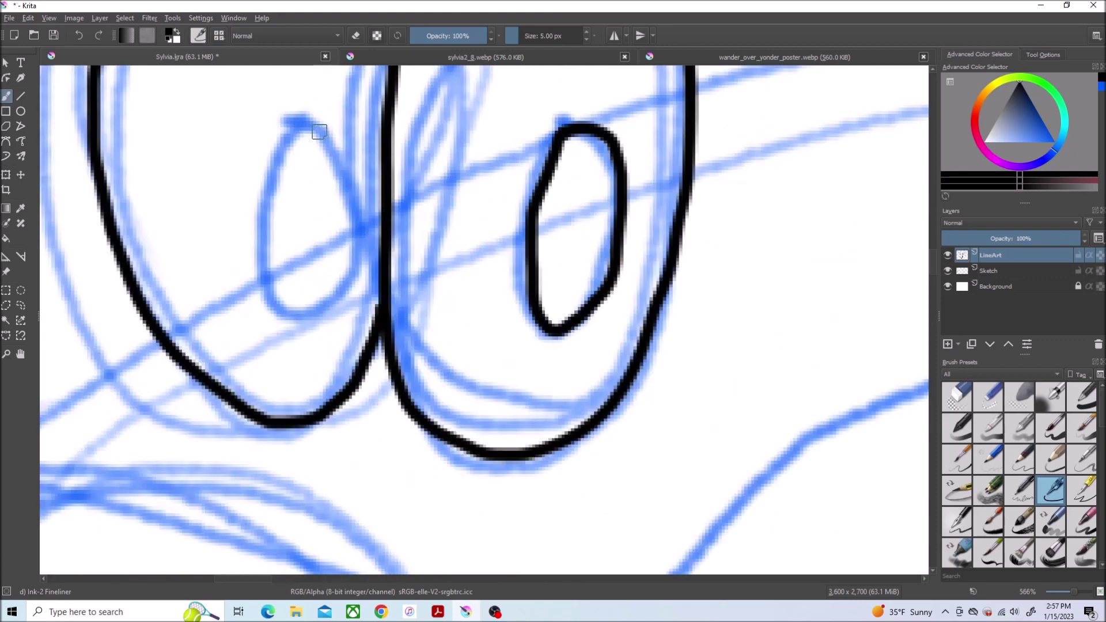
{"action": "left_click_drag", "start_coordinate": [320, 131], "coordinate": [326, 136]}
Check the character reference and ink the oval bridle ring at the back of the muzzle
{"action": "scroll", "coordinate": [496, 395], "scroll_direction": "down", "scroll_amount": 2}
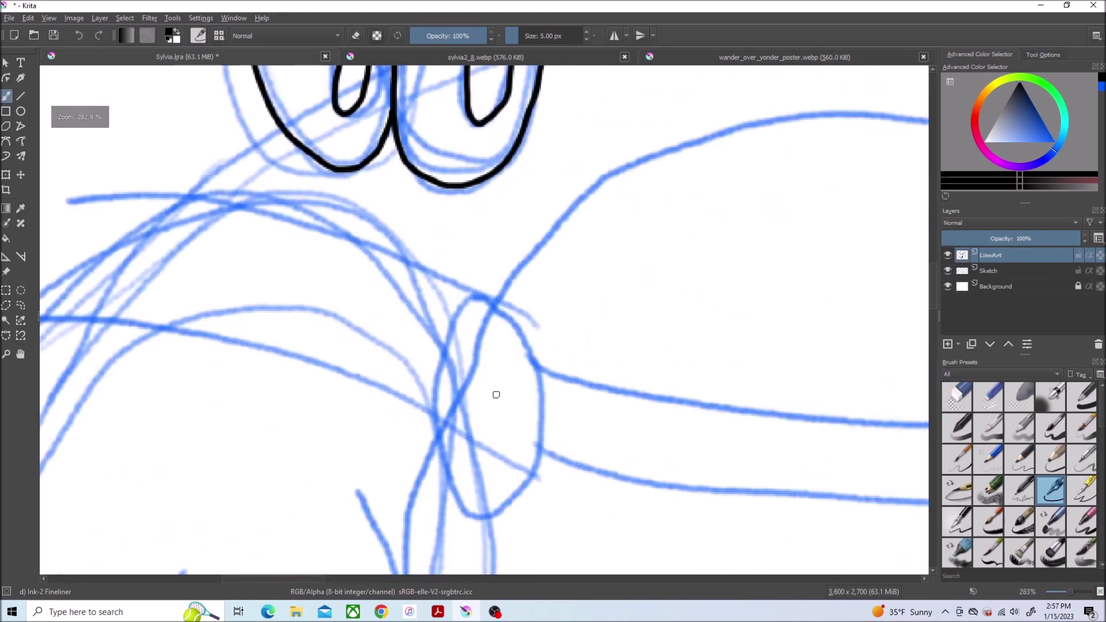
{"action": "left_click", "coordinate": [403, 57]}
{"action": "left_click", "coordinate": [279, 60]}
{"action": "scroll", "coordinate": [521, 399], "scroll_direction": "down", "scroll_amount": 3}
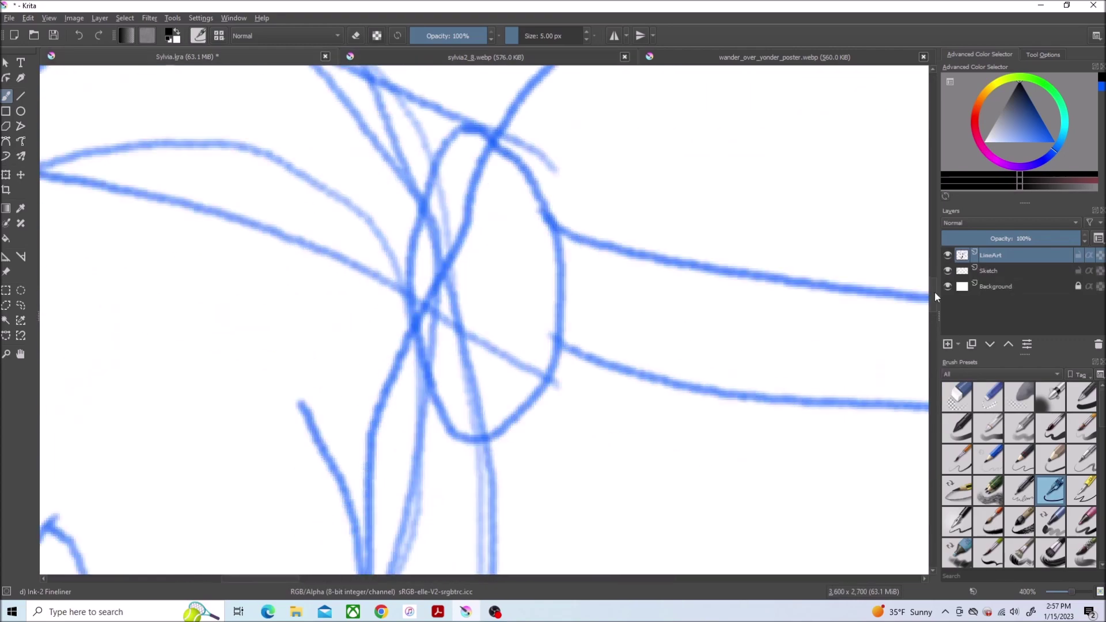
{"action": "mouse_move", "coordinate": [477, 123]}
{"action": "left_mouse_down"}
{"action": "mouse_move", "coordinate": [439, 178]}
{"action": "mouse_move", "coordinate": [477, 121]}
{"action": "left_mouse_up"}
Ink the muzzle outline with its cheek crease and two noseband lines, and save the drawing
{"action": "scroll", "coordinate": [488, 120], "scroll_direction": "down", "scroll_amount": 3}
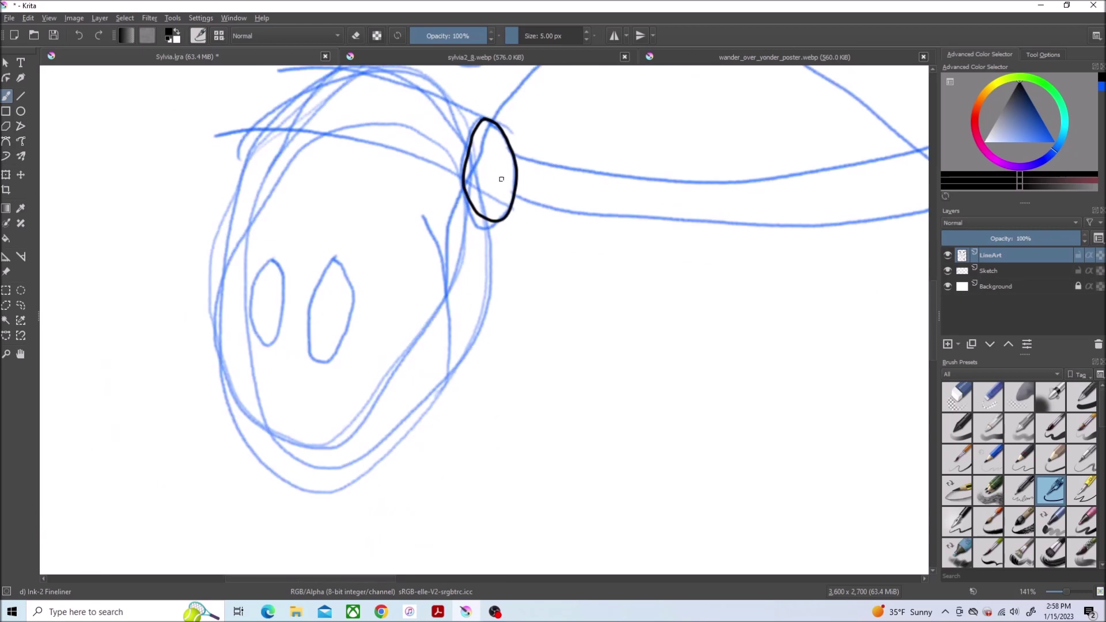
{"action": "left_click_drag", "start_coordinate": [931, 305], "coordinate": [930, 295]}
{"action": "mouse_move", "coordinate": [484, 282]}
{"action": "left_mouse_down"}
{"action": "mouse_move", "coordinate": [307, 515]}
{"action": "mouse_move", "coordinate": [368, 109]}
{"action": "left_mouse_up"}
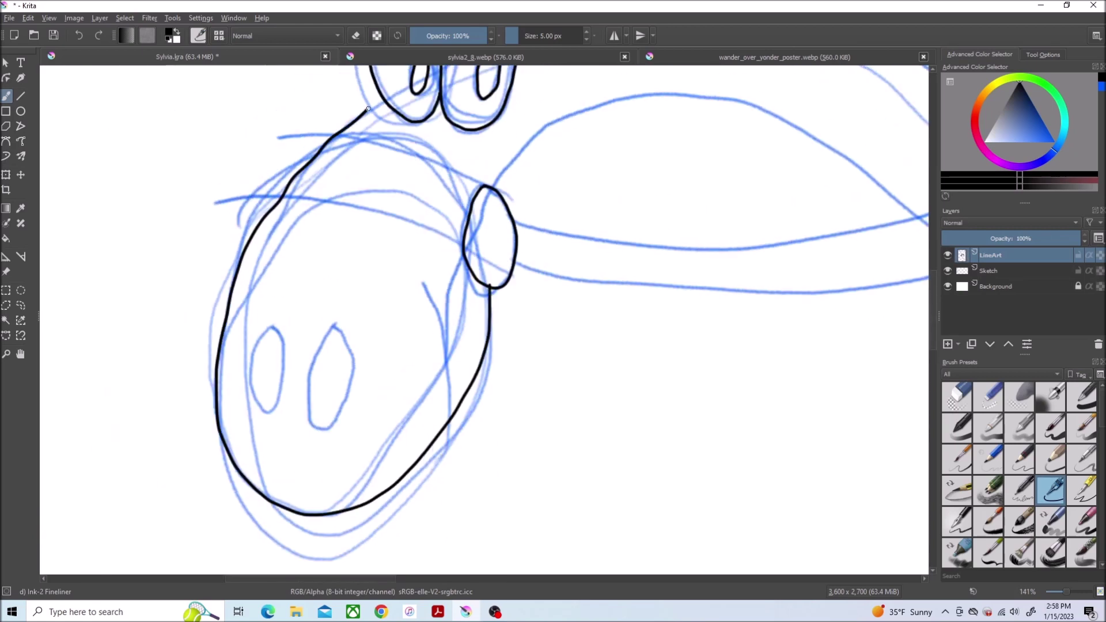
{"action": "mouse_move", "coordinate": [464, 394]}
{"action": "left_mouse_down"}
{"action": "mouse_move", "coordinate": [444, 282]}
{"action": "mouse_move", "coordinate": [258, 181]}
{"action": "left_mouse_up"}
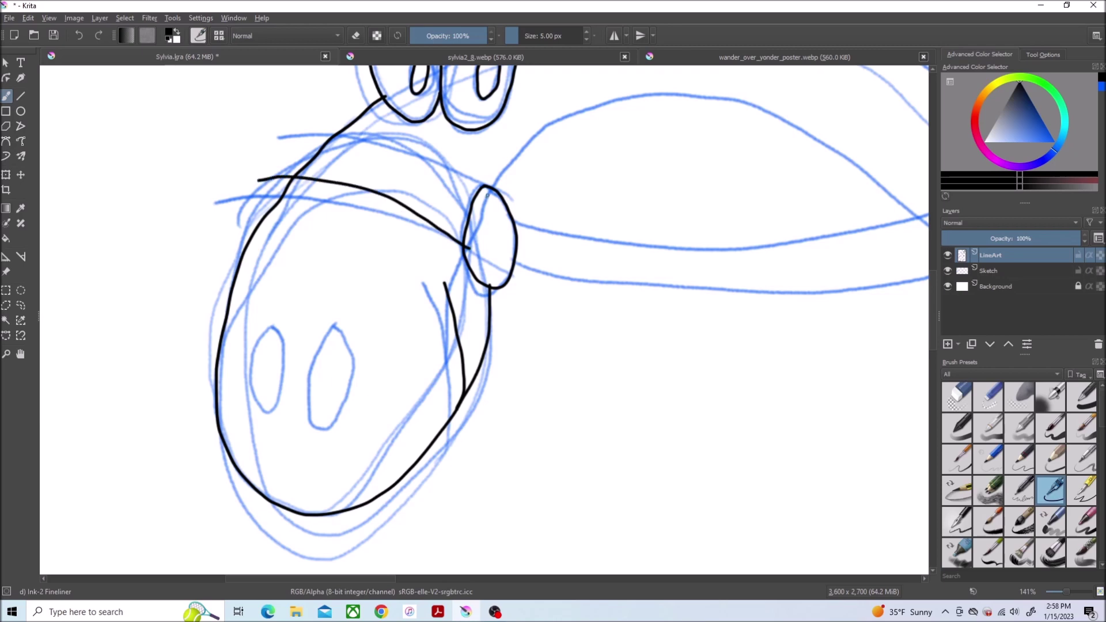
{"action": "left_click_drag", "start_coordinate": [487, 194], "coordinate": [329, 130]}
{"action": "key", "text": "ctrl+s"}
Ink the two oval nostrils on the muzzle, redoing the first attempt
{"action": "scroll", "coordinate": [334, 388], "scroll_direction": "up", "scroll_amount": 2}
{"action": "mouse_move", "coordinate": [333, 265]}
{"action": "left_mouse_down"}
{"action": "mouse_move", "coordinate": [292, 368]}
{"action": "mouse_move", "coordinate": [333, 266]}
{"action": "left_mouse_up"}
{"action": "key", "text": "ctrl+z"}
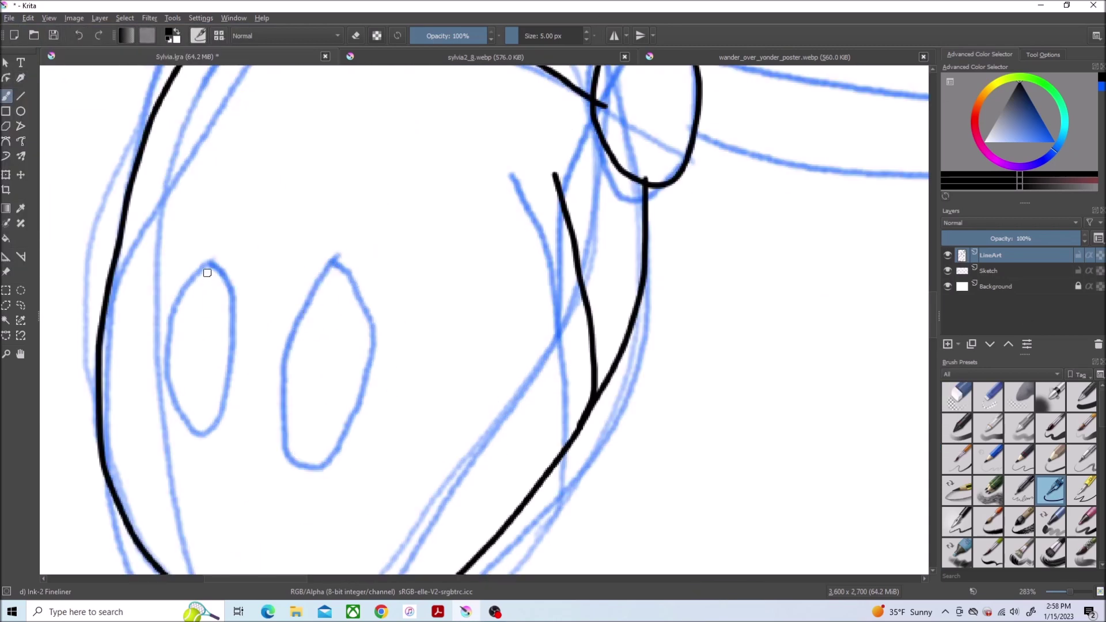
{"action": "mouse_move", "coordinate": [207, 265]}
{"action": "left_mouse_down"}
{"action": "mouse_move", "coordinate": [227, 366]}
{"action": "mouse_move", "coordinate": [209, 264]}
{"action": "left_mouse_up"}
{"action": "mouse_move", "coordinate": [327, 257]}
{"action": "left_mouse_down"}
{"action": "mouse_move", "coordinate": [304, 289]}
{"action": "mouse_move", "coordinate": [329, 258]}
{"action": "left_mouse_up"}
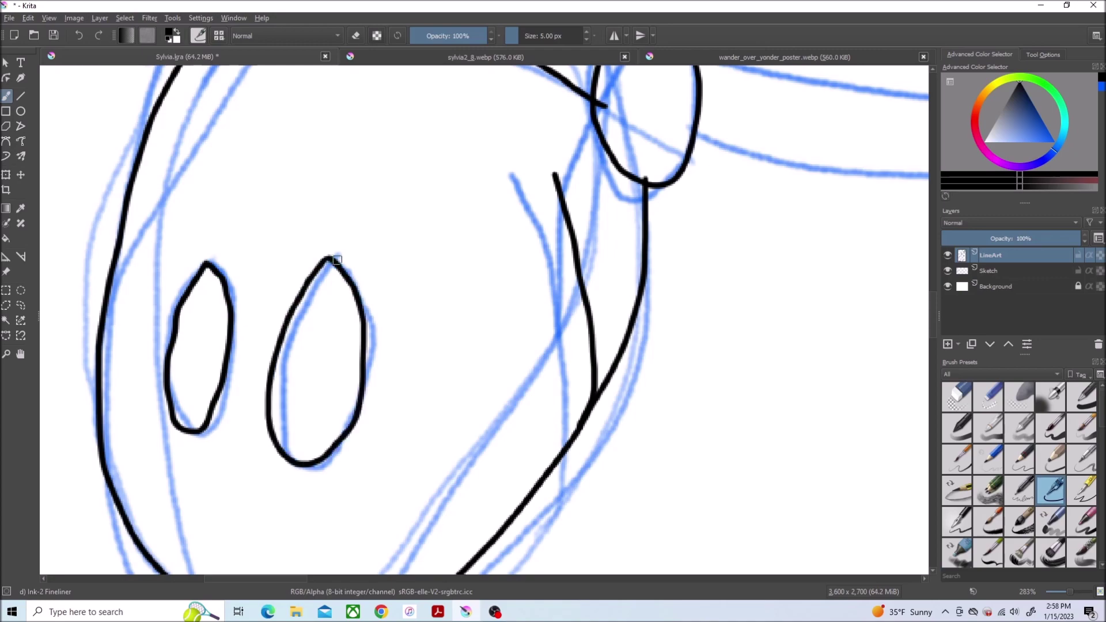
Ink the upper neck line from the eye down to the front of the saddle
{"action": "scroll", "coordinate": [702, 320], "scroll_direction": "down", "scroll_amount": 3}
{"action": "left_click_drag", "start_coordinate": [372, 579], "coordinate": [488, 578]}
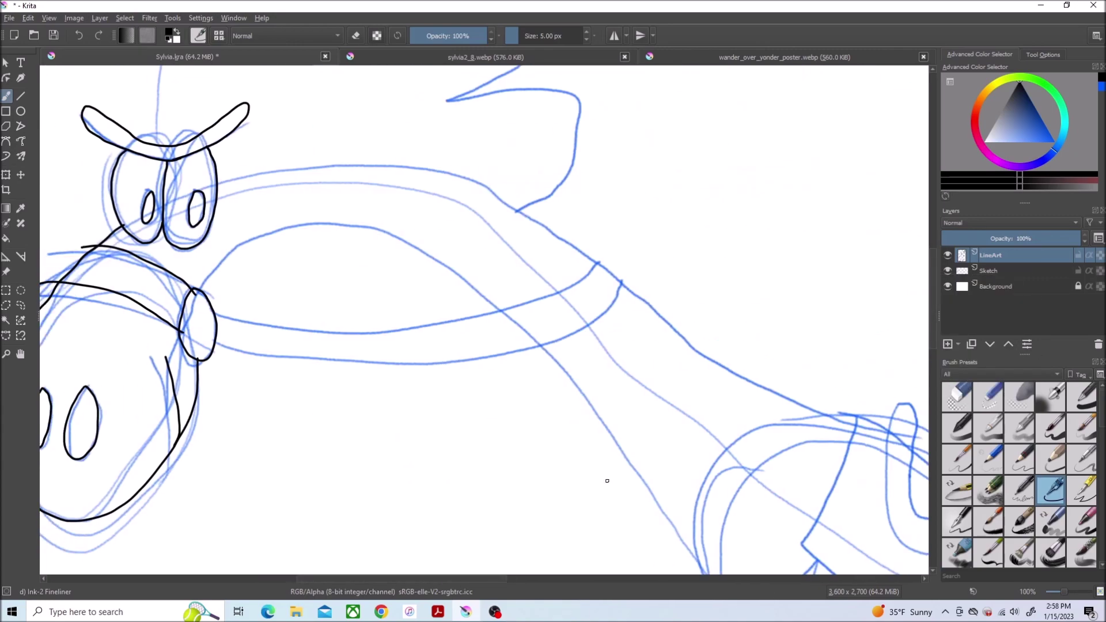
{"action": "scroll", "coordinate": [850, 426], "scroll_direction": "up", "scroll_amount": 2}
{"action": "scroll", "coordinate": [849, 426], "scroll_direction": "left", "scroll_amount": 2}
{"action": "left_click_drag", "start_coordinate": [896, 488], "coordinate": [267, 218]}
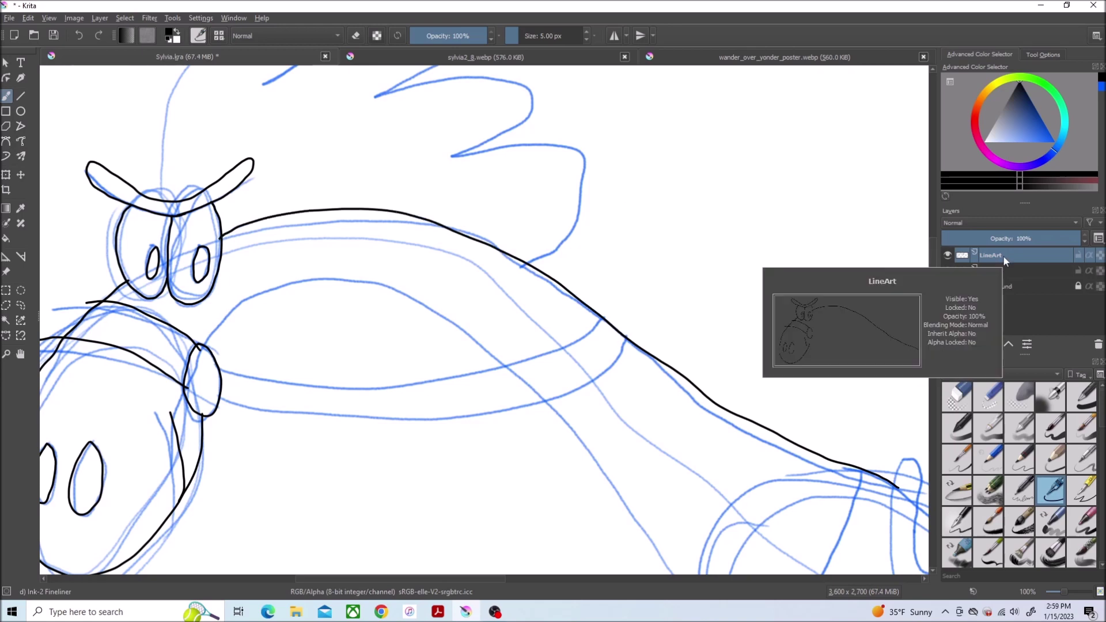
Ink the outline of the lobed feather crest from the brow round to the back of the neck
{"action": "left_click_drag", "start_coordinate": [932, 271], "coordinate": [933, 222]}
{"action": "scroll", "coordinate": [102, 403], "scroll_direction": "up", "scroll_amount": 1}
{"action": "mouse_move", "coordinate": [188, 429]}
{"action": "left_mouse_down"}
{"action": "mouse_move", "coordinate": [292, 217]}
{"action": "mouse_move", "coordinate": [326, 300]}
{"action": "mouse_move", "coordinate": [645, 208]}
{"action": "mouse_move", "coordinate": [451, 330]}
{"action": "mouse_move", "coordinate": [507, 372]}
{"action": "mouse_move", "coordinate": [761, 450]}
{"action": "mouse_move", "coordinate": [665, 536]}
{"action": "left_mouse_up"}
Check the character reference and ink a small V-shaped crease just above the middle of the brow
{"action": "scroll", "coordinate": [205, 514], "scroll_direction": "up", "scroll_amount": 3}
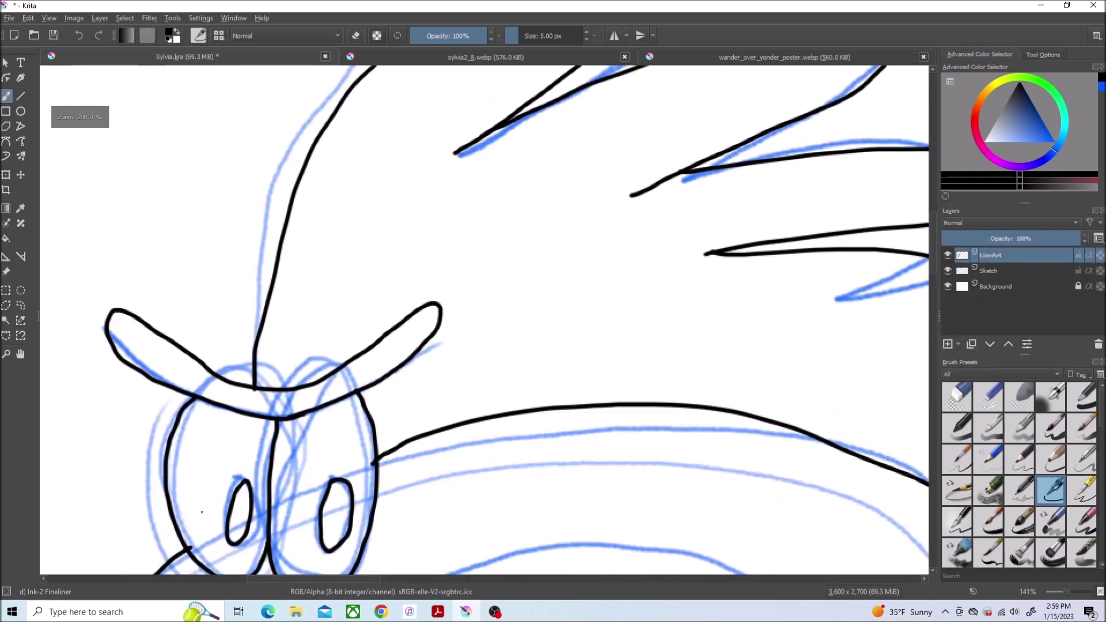
{"action": "left_click", "coordinate": [507, 59]}
{"action": "left_click", "coordinate": [330, 54]}
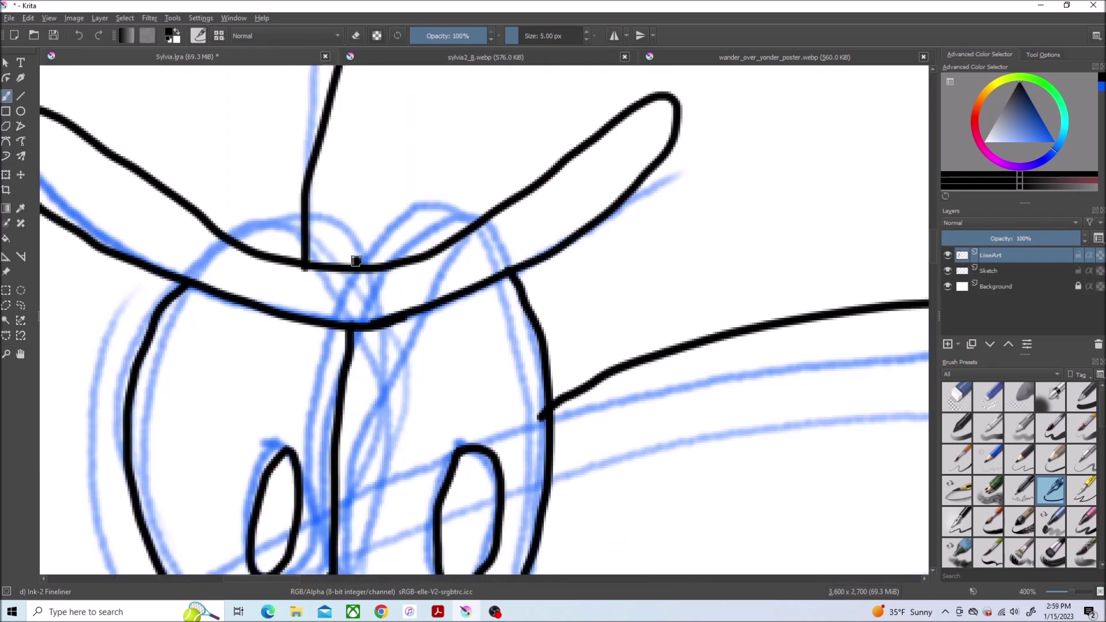
{"action": "mouse_move", "coordinate": [343, 207]}
{"action": "left_mouse_down"}
{"action": "mouse_move", "coordinate": [365, 240]}
{"action": "mouse_move", "coordinate": [396, 212]}
{"action": "left_mouse_up"}
Ink the two curved edges of the rein from the bridle ring to the back of the neck
{"action": "scroll", "coordinate": [707, 350], "scroll_direction": "down", "scroll_amount": 4}
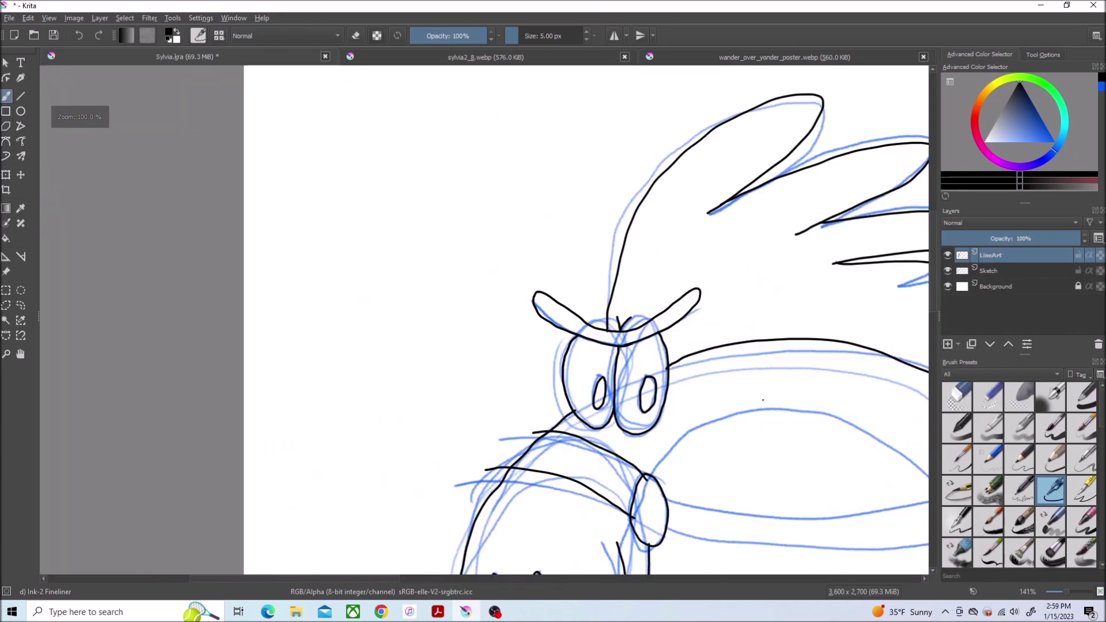
{"action": "mouse_move", "coordinate": [830, 454]}
{"action": "left_mouse_down"}
{"action": "mouse_move", "coordinate": [830, 269]}
{"action": "mouse_move", "coordinate": [753, 269]}
{"action": "mouse_move", "coordinate": [586, 326]}
{"action": "mouse_move", "coordinate": [189, 349]}
{"action": "left_mouse_up"}
{"action": "scroll", "coordinate": [728, 249], "scroll_direction": "up", "scroll_amount": 1}
{"action": "scroll", "coordinate": [530, 453], "scroll_direction": "right", "scroll_amount": 5}
{"action": "mouse_move", "coordinate": [761, 278]}
{"action": "left_mouse_down"}
{"action": "mouse_move", "coordinate": [581, 354]}
{"action": "mouse_move", "coordinate": [186, 367]}
{"action": "left_mouse_up"}
Ink the lower neck line from the bridle ring down the chest and along the belly
{"action": "scroll", "coordinate": [683, 386], "scroll_direction": "down", "scroll_amount": 3}
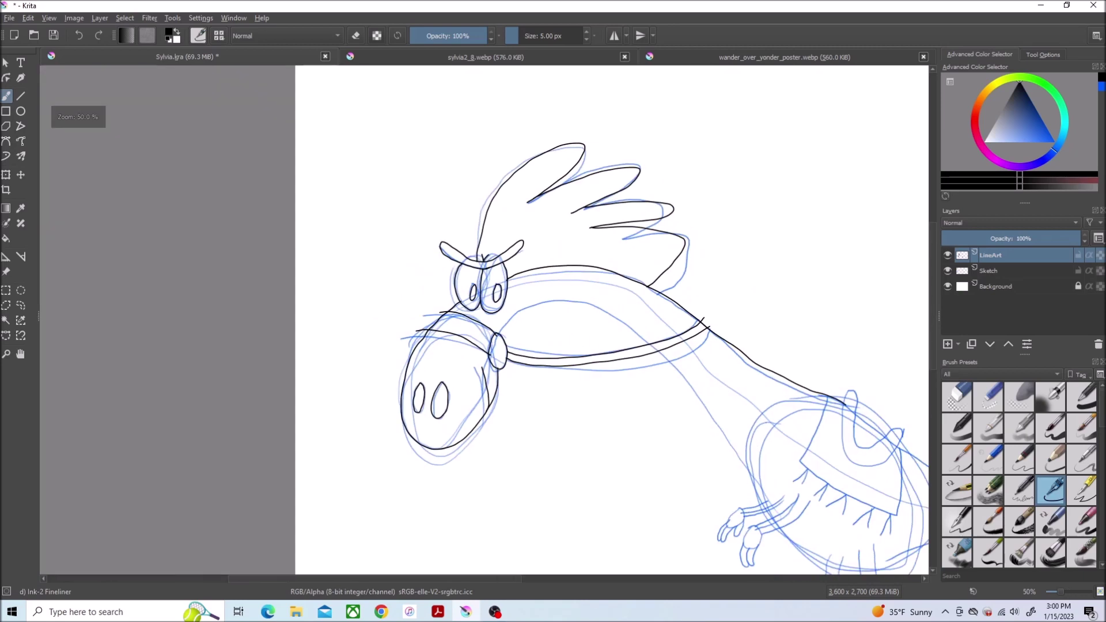
{"action": "scroll", "coordinate": [780, 541], "scroll_direction": "up", "scroll_amount": 1}
{"action": "scroll", "coordinate": [781, 541], "scroll_direction": "down", "scroll_amount": 3}
{"action": "mouse_move", "coordinate": [920, 465]}
{"action": "left_mouse_down"}
{"action": "mouse_move", "coordinate": [720, 275]}
{"action": "mouse_move", "coordinate": [439, 111]}
{"action": "left_mouse_up"}
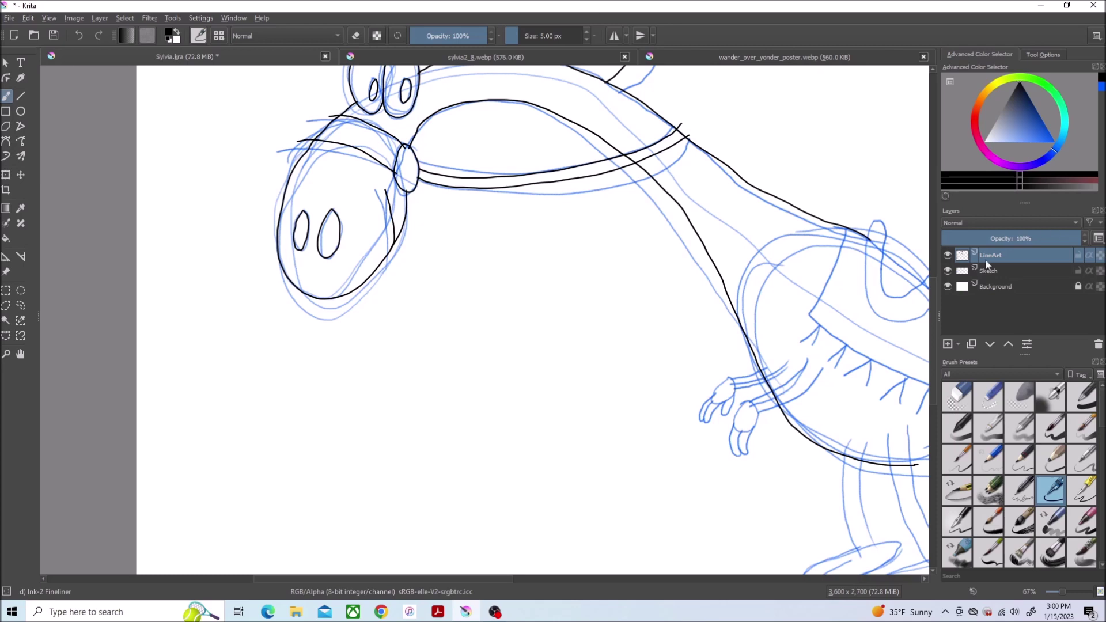
{"action": "scroll", "coordinate": [515, 296], "scroll_direction": "up", "scroll_amount": 5}
{"action": "mouse_move", "coordinate": [469, 267]}
{"action": "left_mouse_down"}
{"action": "mouse_move", "coordinate": [458, 291]}
{"action": "mouse_move", "coordinate": [237, 131]}
{"action": "mouse_move", "coordinate": [333, 324]}
{"action": "mouse_move", "coordinate": [467, 271]}
{"action": "mouse_move", "coordinate": [273, 196]}
{"action": "left_mouse_up"}
{"action": "key", "text": "ctrl+z"}
{"action": "left_click_drag", "start_coordinate": [418, 265], "coordinate": [270, 171]}
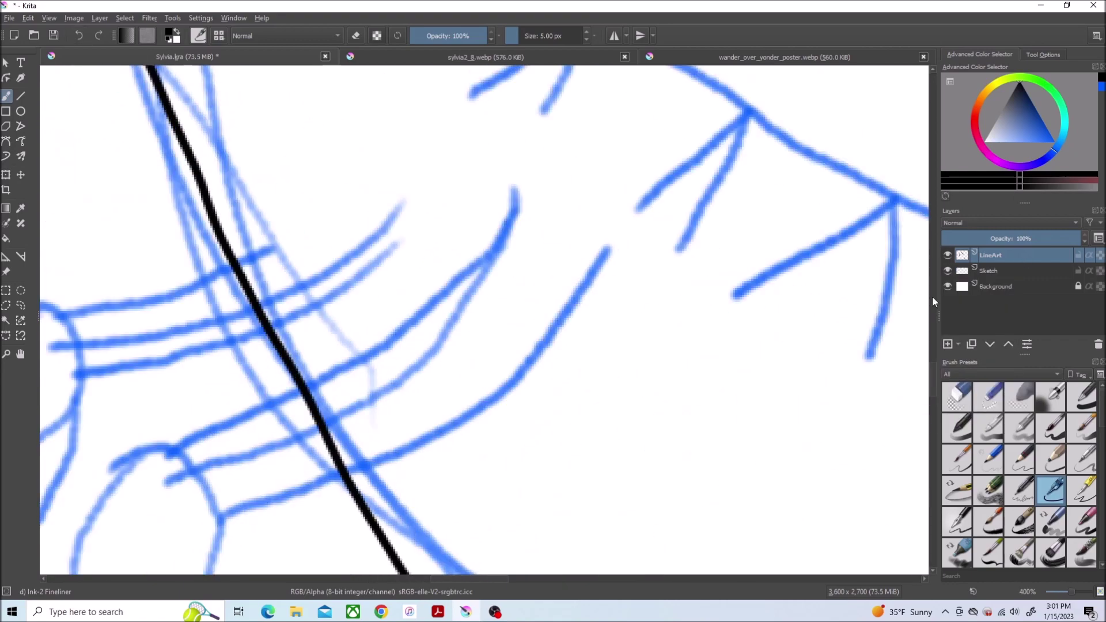
Ink both arms across the chest, ending in drooping hands with rounded fingers
{"action": "mouse_move", "coordinate": [552, 182]}
{"action": "left_mouse_down"}
{"action": "mouse_move", "coordinate": [297, 329]}
{"action": "mouse_move", "coordinate": [254, 461]}
{"action": "mouse_move", "coordinate": [219, 427]}
{"action": "left_mouse_up"}
{"action": "mouse_move", "coordinate": [218, 518]}
{"action": "left_mouse_down"}
{"action": "mouse_move", "coordinate": [245, 305]}
{"action": "mouse_move", "coordinate": [486, 135]}
{"action": "left_mouse_up"}
{"action": "mouse_move", "coordinate": [376, 186]}
{"action": "left_mouse_down"}
{"action": "mouse_move", "coordinate": [190, 302]}
{"action": "mouse_move", "coordinate": [162, 281]}
{"action": "mouse_move", "coordinate": [115, 341]}
{"action": "mouse_move", "coordinate": [107, 284]}
{"action": "left_mouse_up"}
{"action": "mouse_move", "coordinate": [76, 351]}
{"action": "left_mouse_down"}
{"action": "mouse_move", "coordinate": [66, 268]}
{"action": "mouse_move", "coordinate": [331, 147]}
{"action": "left_mouse_up"}
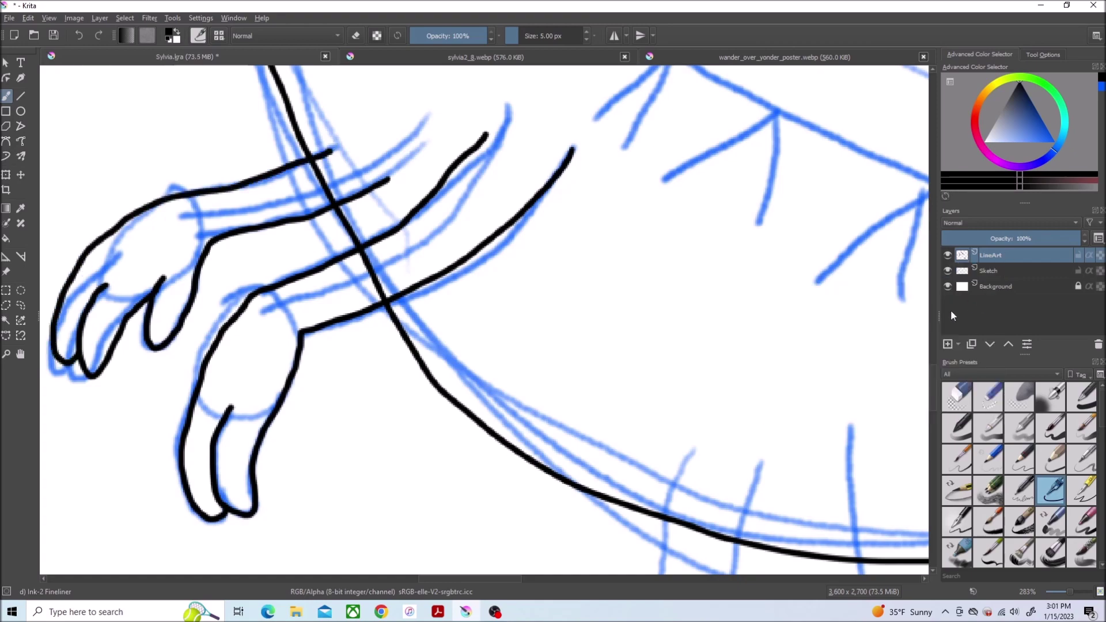
Ink the U-shaped saddle with rounded ends and the curve of the back between them
{"action": "key", "text": "minus"}
{"action": "key", "text": "minus"}
{"action": "scroll", "coordinate": [845, 383], "scroll_direction": "up", "scroll_amount": 3}
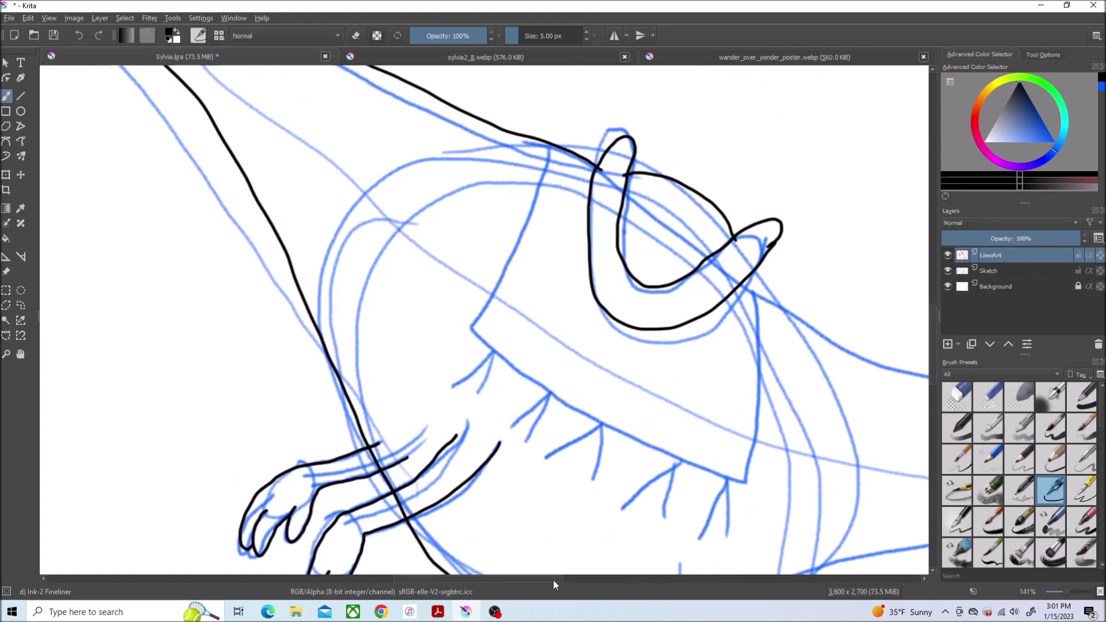
Ink the tail's upper edge from the saddle to the tip and its lower edge back to the belly
{"action": "key", "text": "minus"}
{"action": "key", "text": "minus"}
{"action": "key", "text": "minus"}
{"action": "left_click_drag", "start_coordinate": [847, 190], "coordinate": [594, 429]}
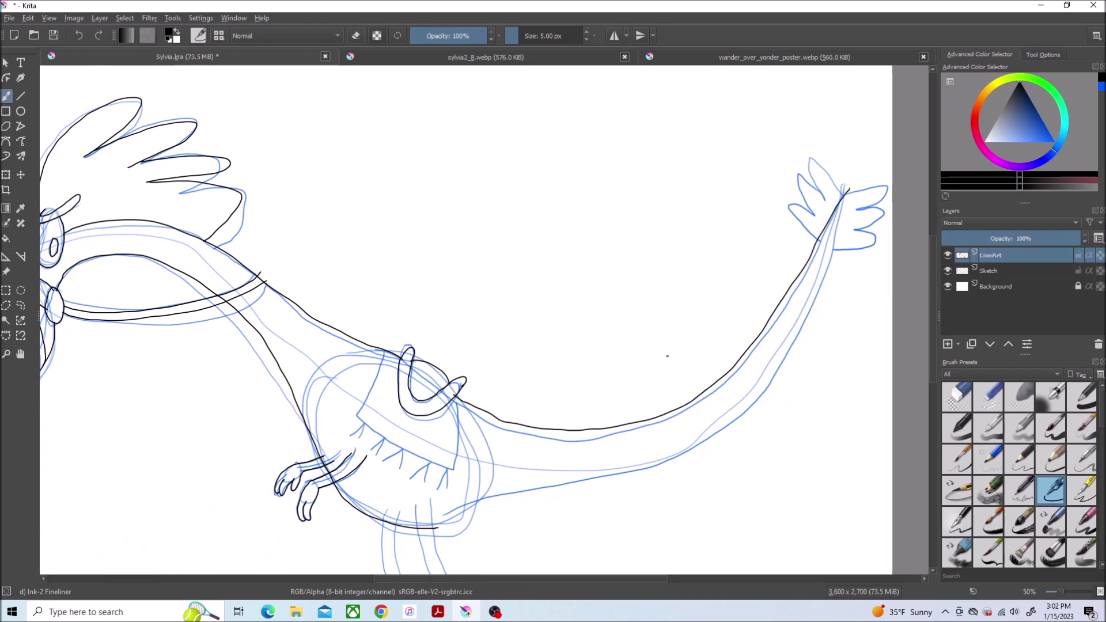
{"action": "mouse_move", "coordinate": [846, 196]}
{"action": "left_mouse_down"}
{"action": "mouse_move", "coordinate": [774, 358]}
{"action": "mouse_move", "coordinate": [444, 525]}
{"action": "left_mouse_up"}
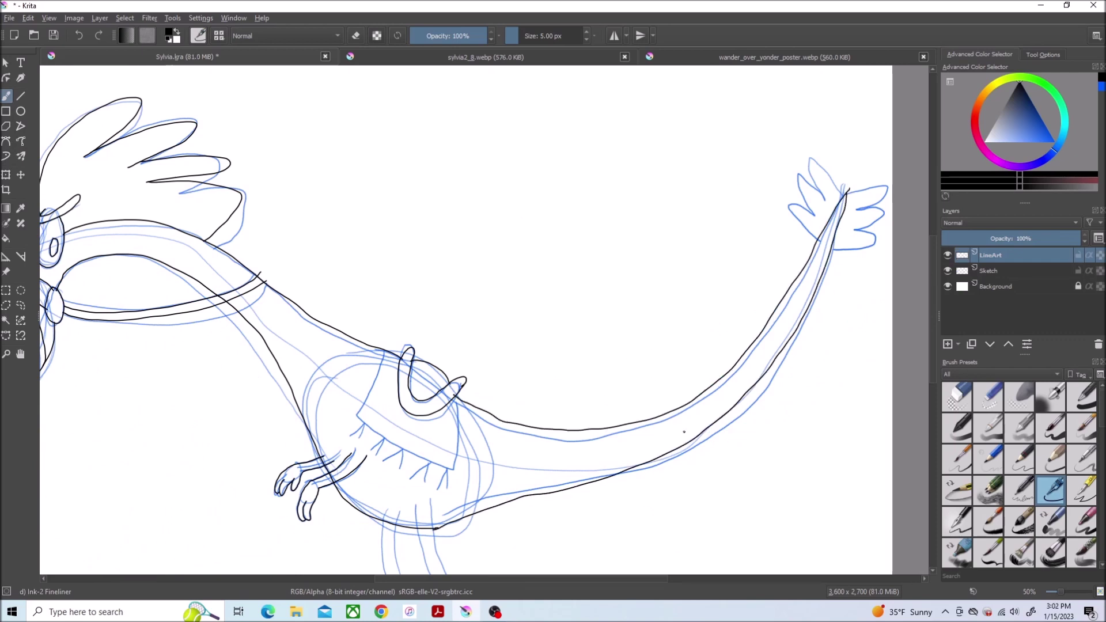
Check the character reference and ink the near leg's two edges down to the foot, redoing the front edge
{"action": "scroll", "coordinate": [426, 557], "scroll_direction": "up", "scroll_amount": 6}
{"action": "scroll", "coordinate": [513, 311], "scroll_direction": "down", "scroll_amount": 5}
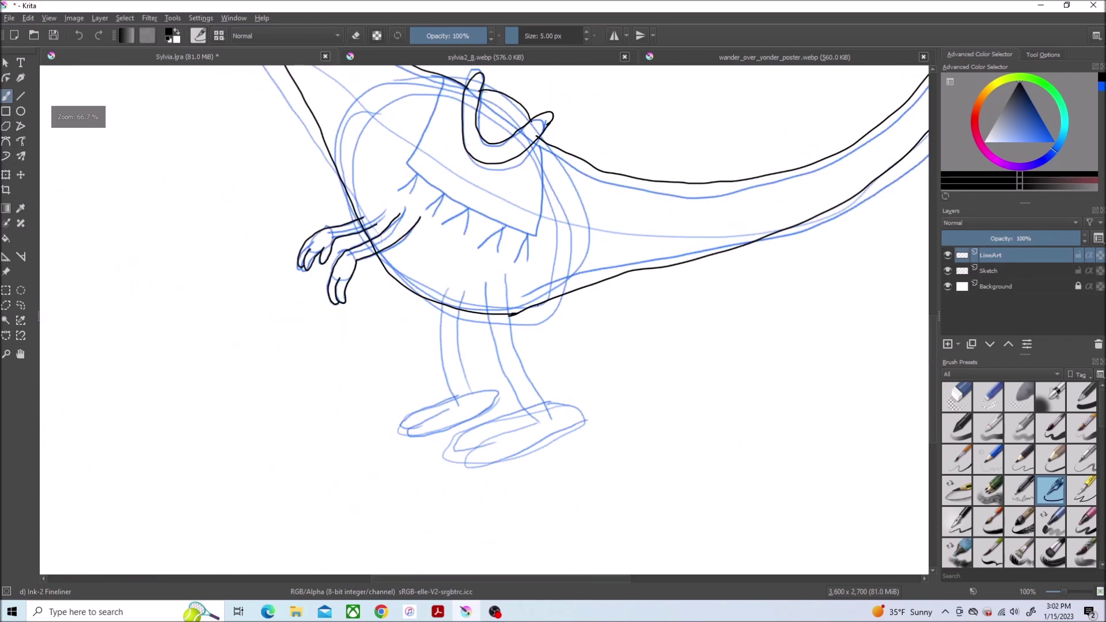
{"action": "scroll", "coordinate": [625, 412], "scroll_direction": "up", "scroll_amount": 3}
{"action": "scroll", "coordinate": [466, 306], "scroll_direction": "down", "scroll_amount": 1}
{"action": "left_click", "coordinate": [404, 56]}
{"action": "left_click", "coordinate": [277, 57]}
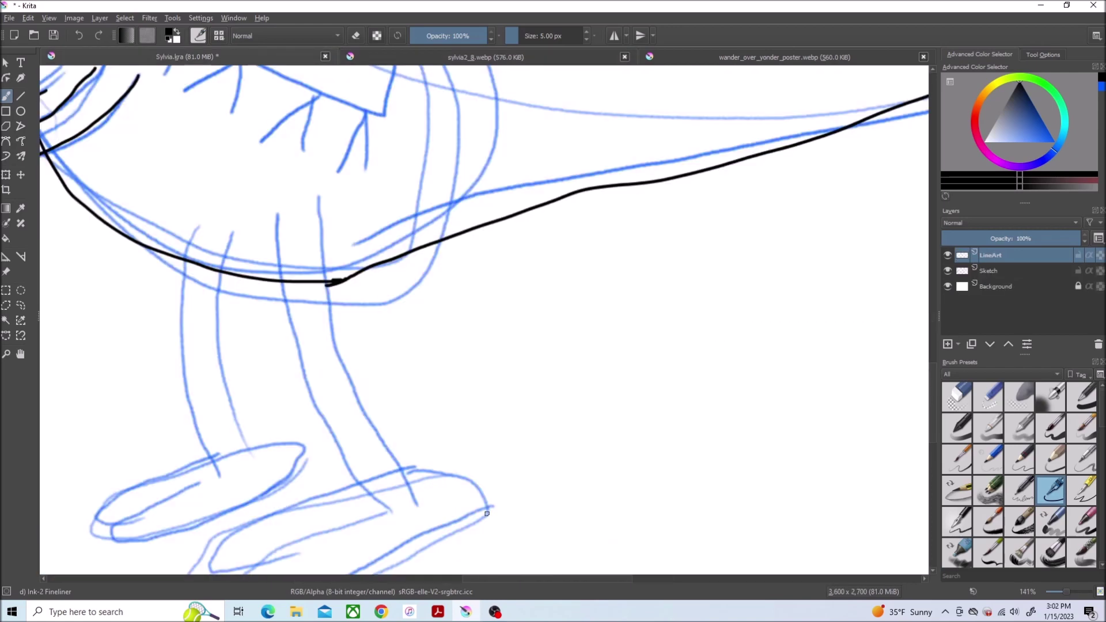
{"action": "mouse_move", "coordinate": [477, 494]}
{"action": "left_mouse_down"}
{"action": "mouse_move", "coordinate": [383, 451]}
{"action": "mouse_move", "coordinate": [341, 205]}
{"action": "mouse_move", "coordinate": [333, 420]}
{"action": "left_mouse_up"}
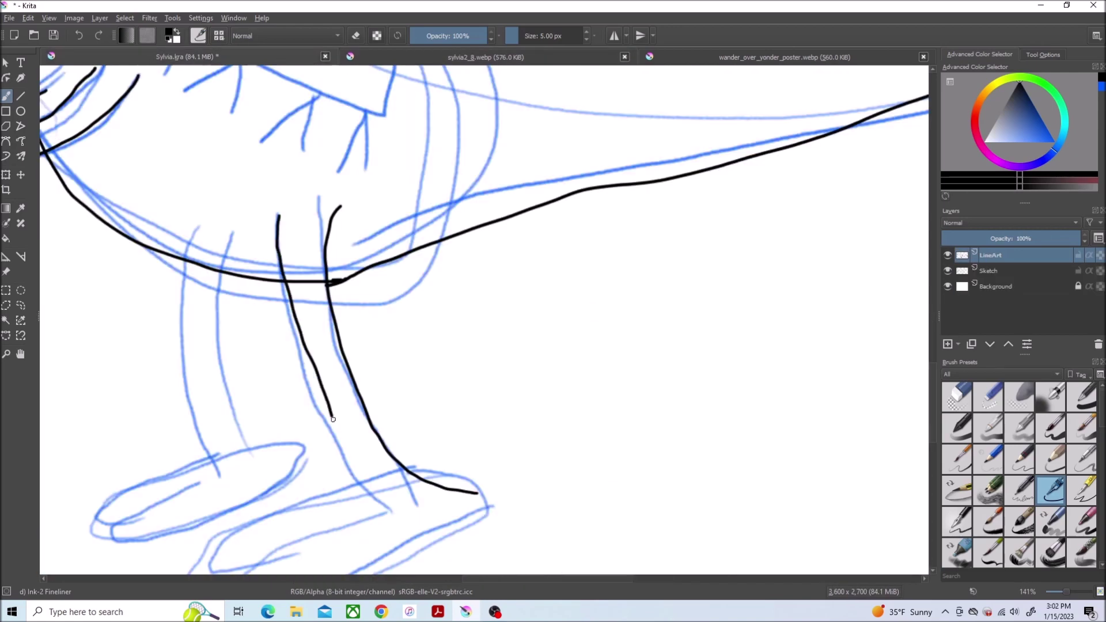
{"action": "left_click", "coordinate": [81, 35]}
{"action": "mouse_move", "coordinate": [284, 221]}
{"action": "left_mouse_down"}
{"action": "mouse_move", "coordinate": [292, 369]}
{"action": "mouse_move", "coordinate": [371, 511]}
{"action": "left_mouse_up"}
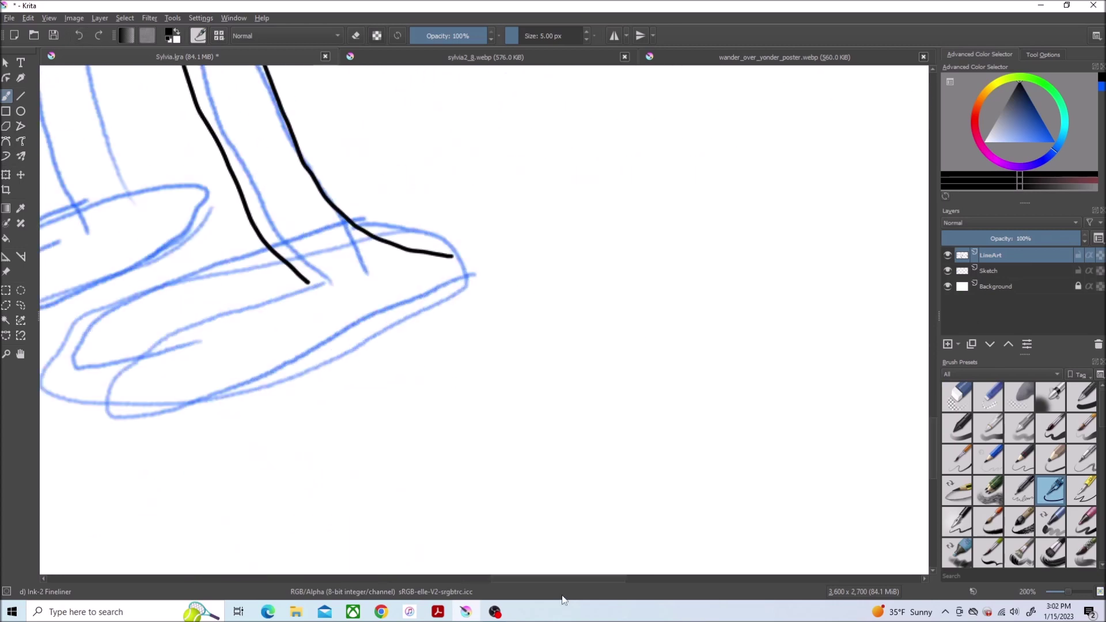
Ink the near foot's heel, sole and long front toe, plus a second toe behind it
{"action": "left_click_drag", "start_coordinate": [562, 599], "coordinate": [523, 579]}
{"action": "mouse_move", "coordinate": [726, 273]}
{"action": "left_mouse_down"}
{"action": "mouse_move", "coordinate": [576, 364]}
{"action": "mouse_move", "coordinate": [347, 444]}
{"action": "left_mouse_up"}
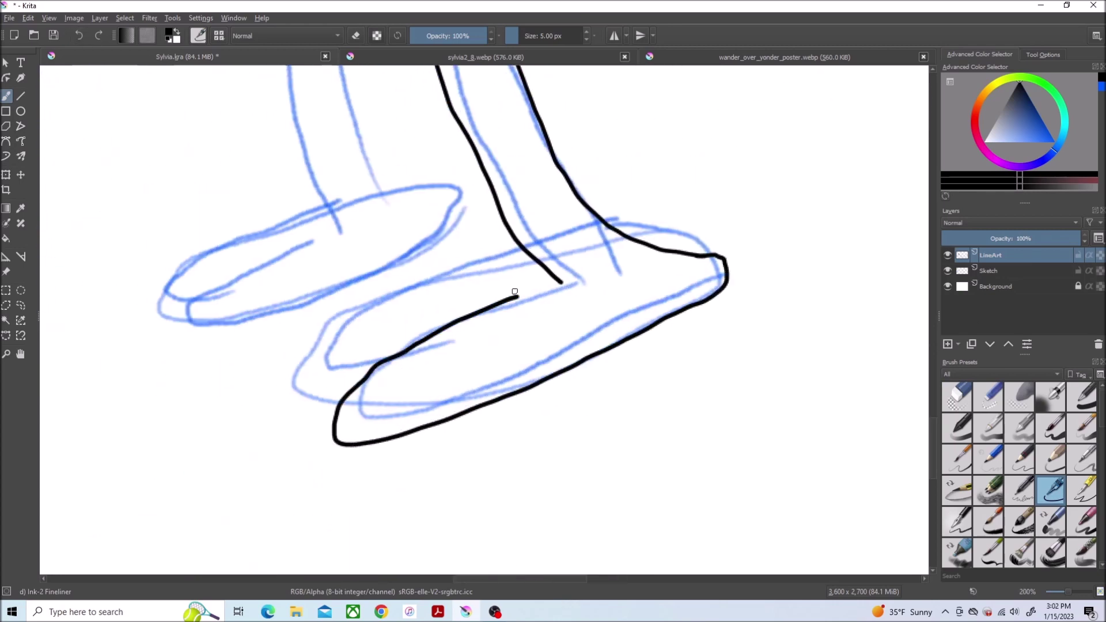
{"action": "left_click_drag", "start_coordinate": [533, 260], "coordinate": [356, 338]}
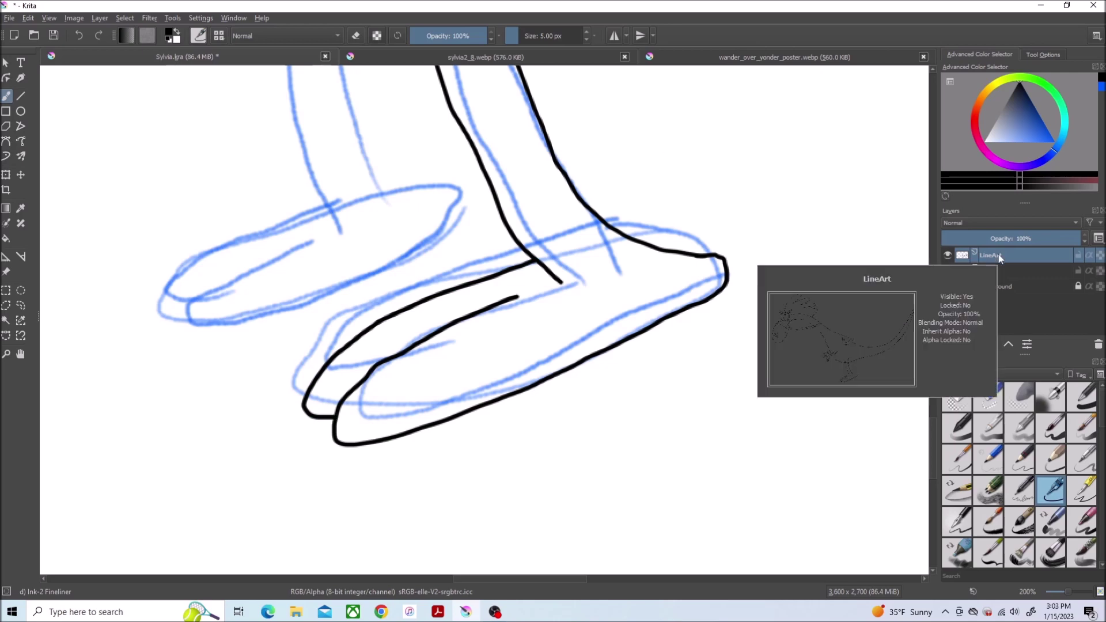
Ink the far leg's two edges and the far foot with its heel, sole and two toes
{"action": "scroll", "coordinate": [412, 340], "scroll_direction": "up", "scroll_amount": 3}
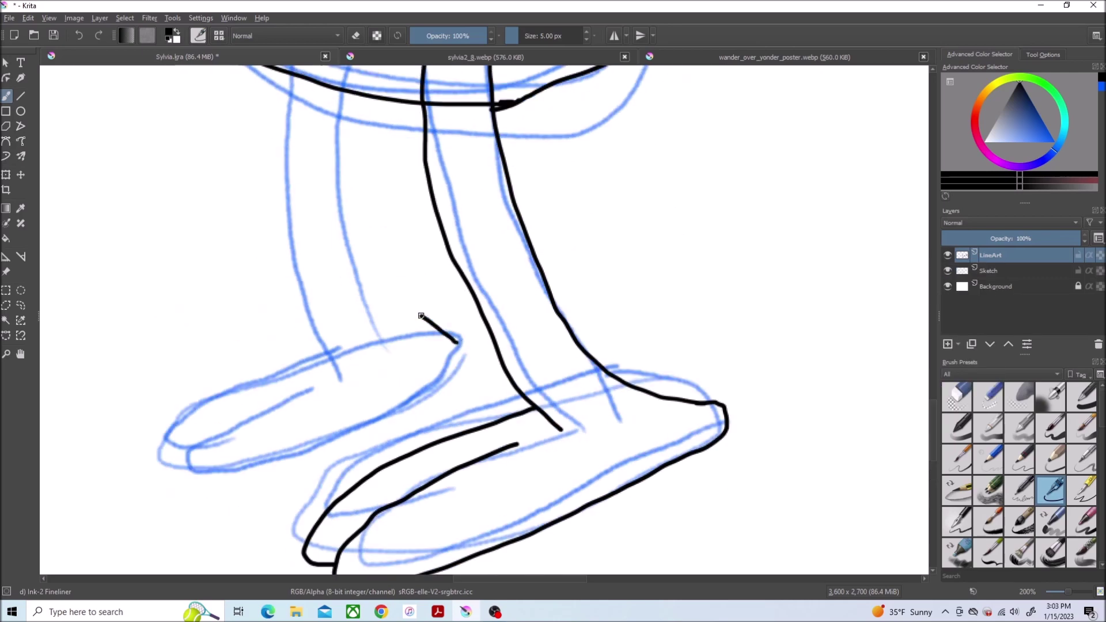
{"action": "left_click_drag", "start_coordinate": [420, 316], "coordinate": [360, 85]}
{"action": "mouse_move", "coordinate": [460, 337]}
{"action": "left_mouse_down"}
{"action": "mouse_move", "coordinate": [369, 418]}
{"action": "mouse_move", "coordinate": [232, 459]}
{"action": "mouse_move", "coordinate": [263, 413]}
{"action": "mouse_move", "coordinate": [322, 385]}
{"action": "mouse_move", "coordinate": [212, 438]}
{"action": "left_mouse_up"}
{"action": "mouse_move", "coordinate": [372, 346]}
{"action": "left_mouse_down"}
{"action": "mouse_move", "coordinate": [323, 275]}
{"action": "mouse_move", "coordinate": [290, 98]}
{"action": "left_mouse_up"}
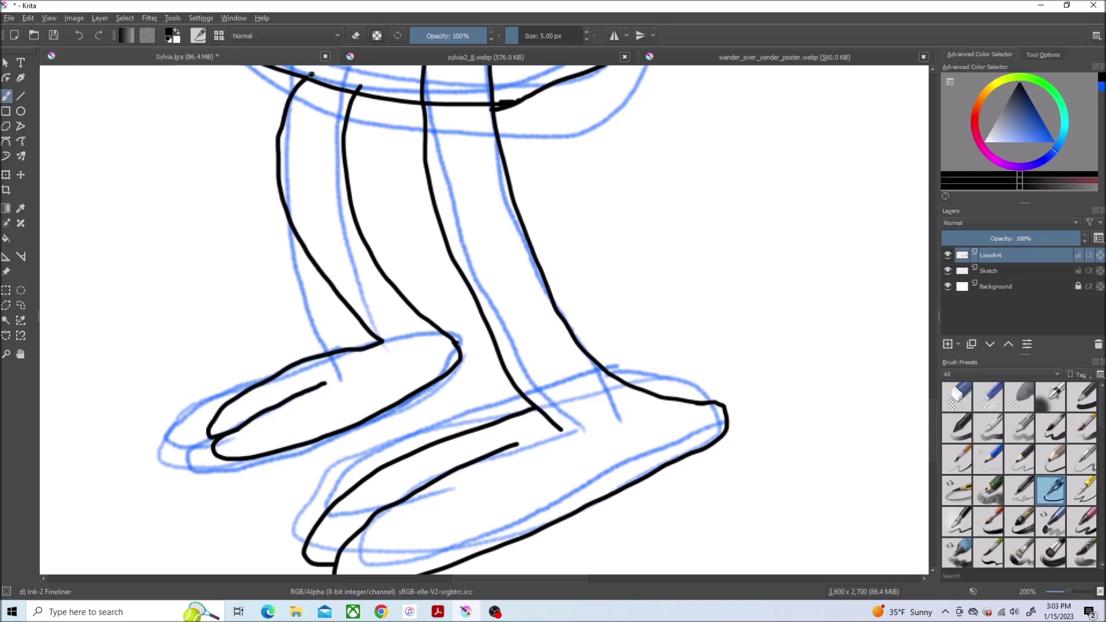
Ink the three feather-like tufts on each side of the tail tip
{"action": "left_click_drag", "start_coordinate": [559, 579], "coordinate": [746, 579]}
{"action": "left_click_drag", "start_coordinate": [931, 439], "coordinate": [932, 260]}
{"action": "left_click_drag", "start_coordinate": [708, 579], "coordinate": [743, 579]}
{"action": "mouse_move", "coordinate": [675, 235]}
{"action": "left_mouse_down"}
{"action": "mouse_move", "coordinate": [573, 239]}
{"action": "mouse_move", "coordinate": [510, 275]}
{"action": "mouse_move", "coordinate": [479, 357]}
{"action": "left_mouse_up"}
{"action": "mouse_move", "coordinate": [675, 235]}
{"action": "left_mouse_down"}
{"action": "mouse_move", "coordinate": [692, 291]}
{"action": "mouse_move", "coordinate": [749, 349]}
{"action": "mouse_move", "coordinate": [729, 411]}
{"action": "left_mouse_up"}
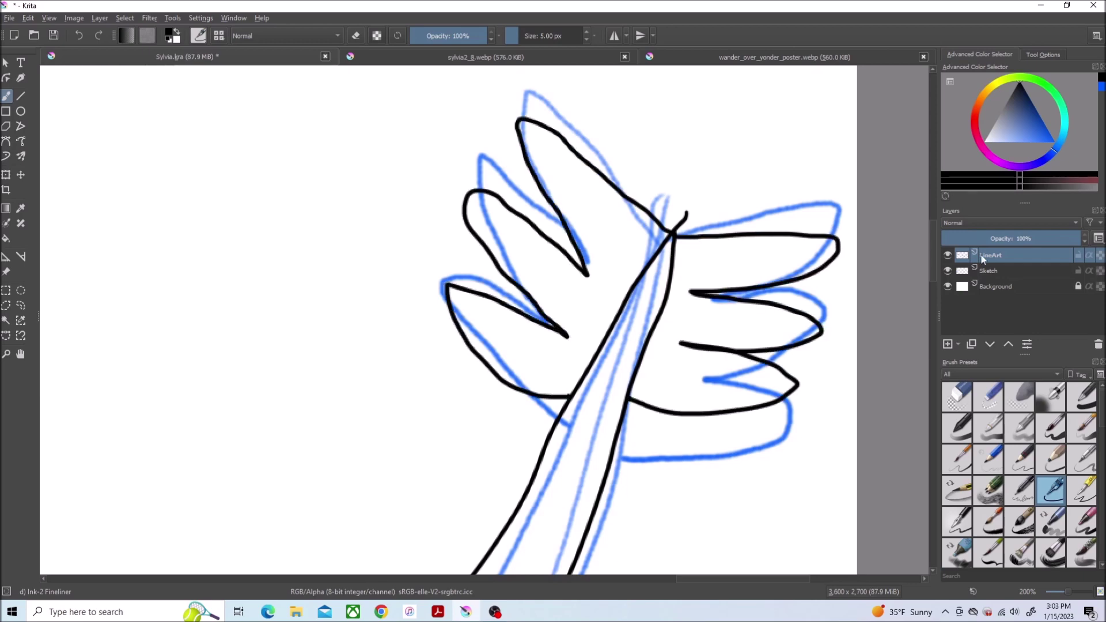
Ink the saddle blanket's two sides and lower edge, with pairs of short fringe strands along that edge
{"action": "scroll", "coordinate": [631, 400], "scroll_direction": "down", "scroll_amount": 8}
{"action": "scroll", "coordinate": [231, 288], "scroll_direction": "up", "scroll_amount": 8}
{"action": "scroll", "coordinate": [488, 511], "scroll_direction": "down", "scroll_amount": 2}
{"action": "scroll", "coordinate": [488, 511], "scroll_direction": "down", "scroll_amount": 3}
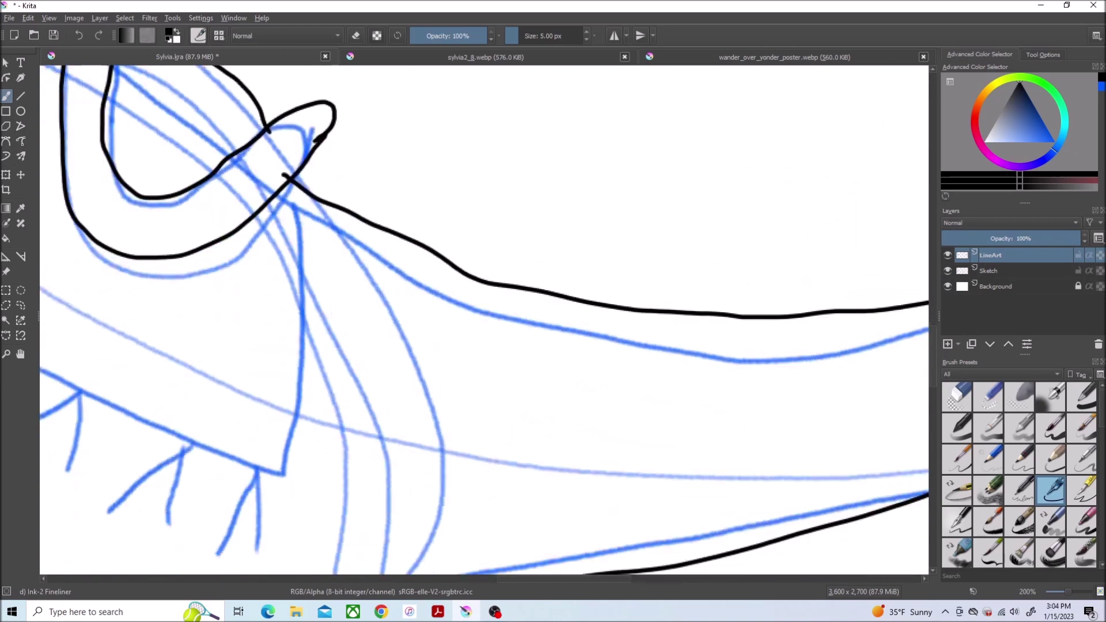
{"action": "left_click_drag", "start_coordinate": [570, 277], "coordinate": [534, 488]}
{"action": "left_click_drag", "start_coordinate": [341, 135], "coordinate": [259, 329]}
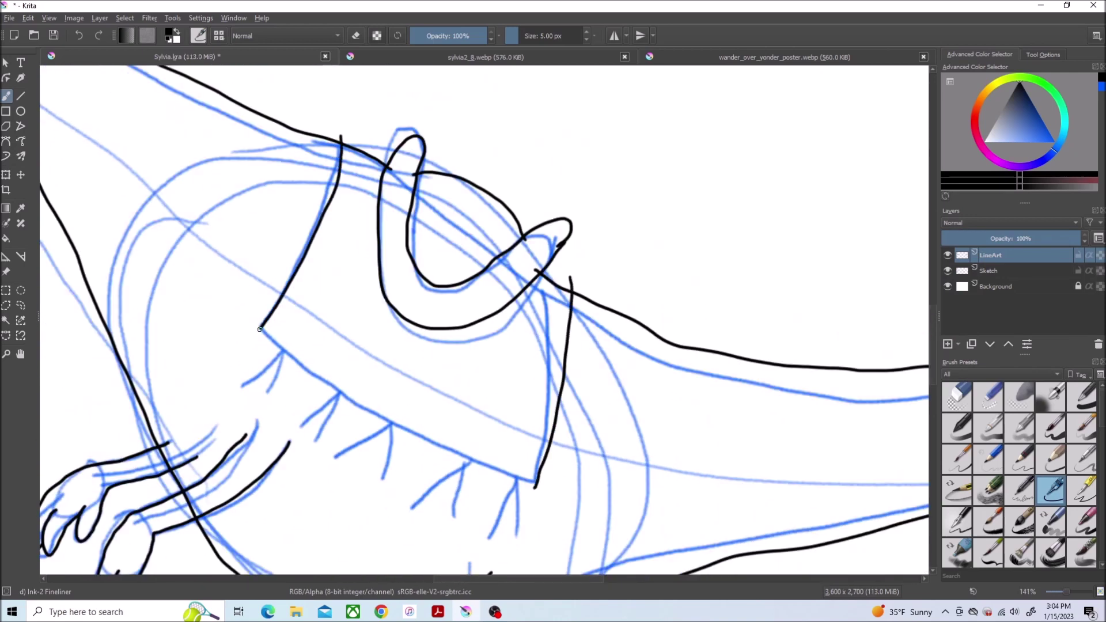
{"action": "left_click_drag", "start_coordinate": [451, 445], "coordinate": [253, 326]}
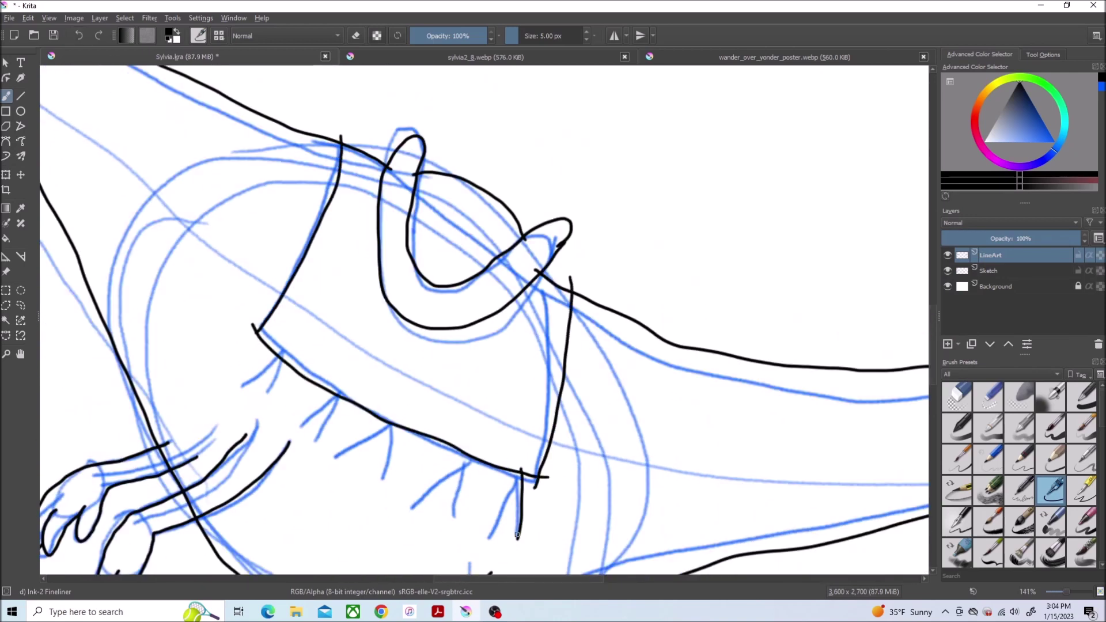
{"action": "left_click_drag", "start_coordinate": [392, 424], "coordinate": [372, 487]}
{"action": "left_click_drag", "start_coordinate": [392, 424], "coordinate": [366, 455]}
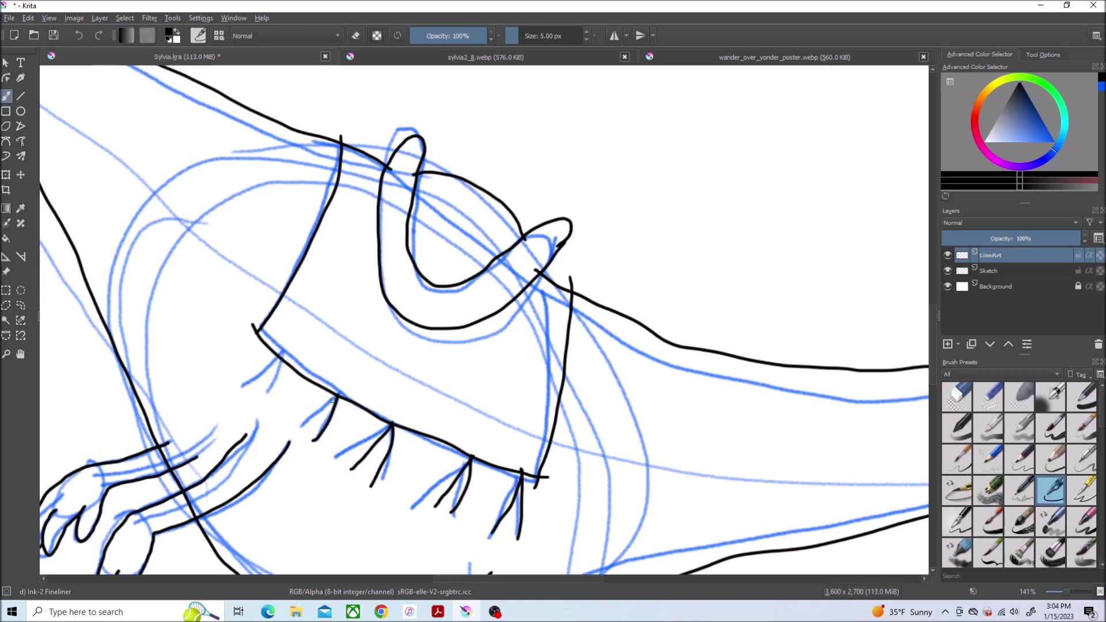
Hide the Sketch layer and save the drawing
{"action": "scroll", "coordinate": [351, 299], "scroll_direction": "down", "scroll_amount": 4}
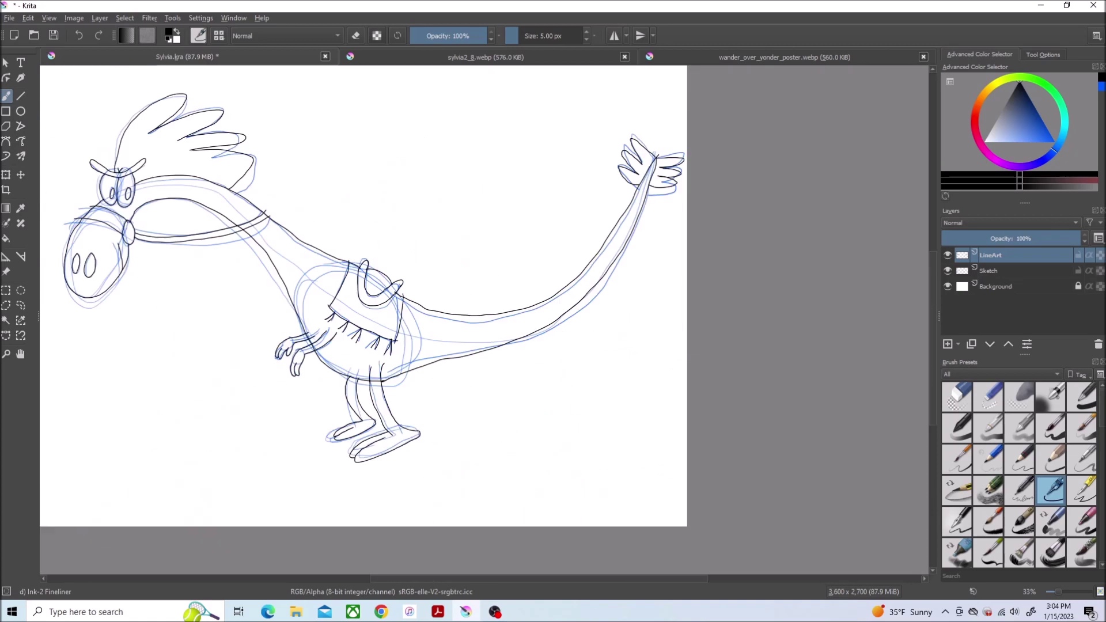
{"action": "left_click", "coordinate": [948, 271]}
{"action": "left_click", "coordinate": [9, 18]}
{"action": "left_click", "coordinate": [22, 74]}
With the Eraser Small brush at 25 px, erase the rein ends beyond the neck and the neck line crossing the reins
{"action": "scroll", "coordinate": [255, 340], "scroll_direction": "up", "scroll_amount": 1}
{"action": "left_click_drag", "start_coordinate": [522, 579], "coordinate": [416, 579]}
{"action": "left_click_drag", "start_coordinate": [934, 318], "coordinate": [935, 245]}
{"action": "key", "text": "1"}
{"action": "left_click", "coordinate": [989, 396]}
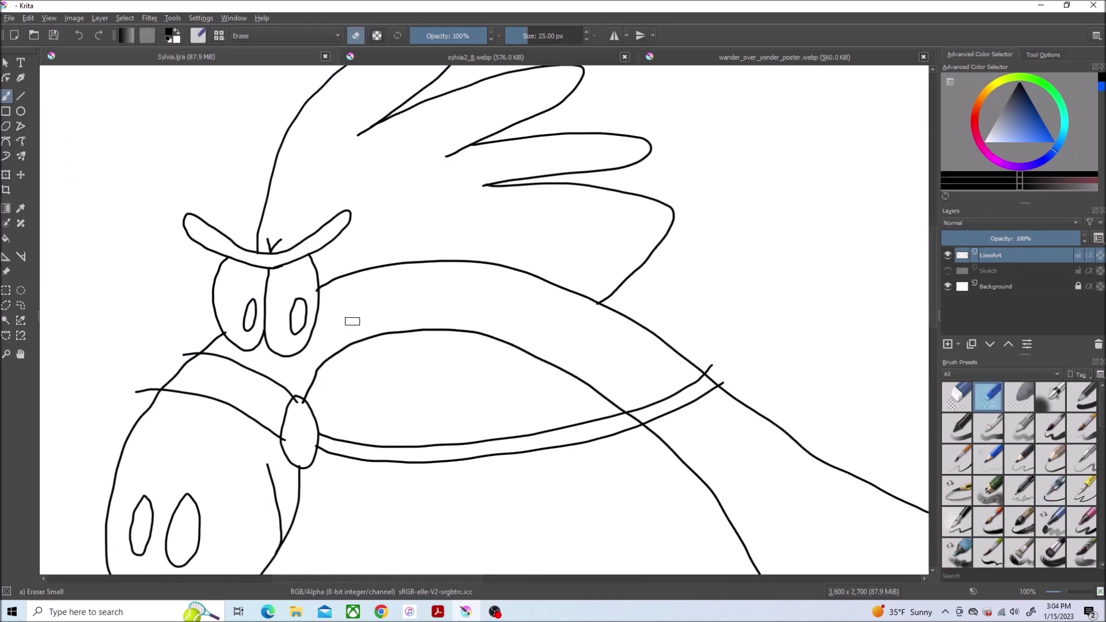
{"action": "scroll", "coordinate": [676, 431], "scroll_direction": "up", "scroll_amount": 4}
{"action": "left_click_drag", "start_coordinate": [861, 240], "coordinate": [839, 247]}
{"action": "left_click_drag", "start_coordinate": [497, 377], "coordinate": [521, 393]}
Erase the noseband ends beyond the muzzle and the line ends poking into the bridle ring
{"action": "key", "text": "minus"}
{"action": "key", "text": "minus"}
{"action": "key", "text": "minus"}
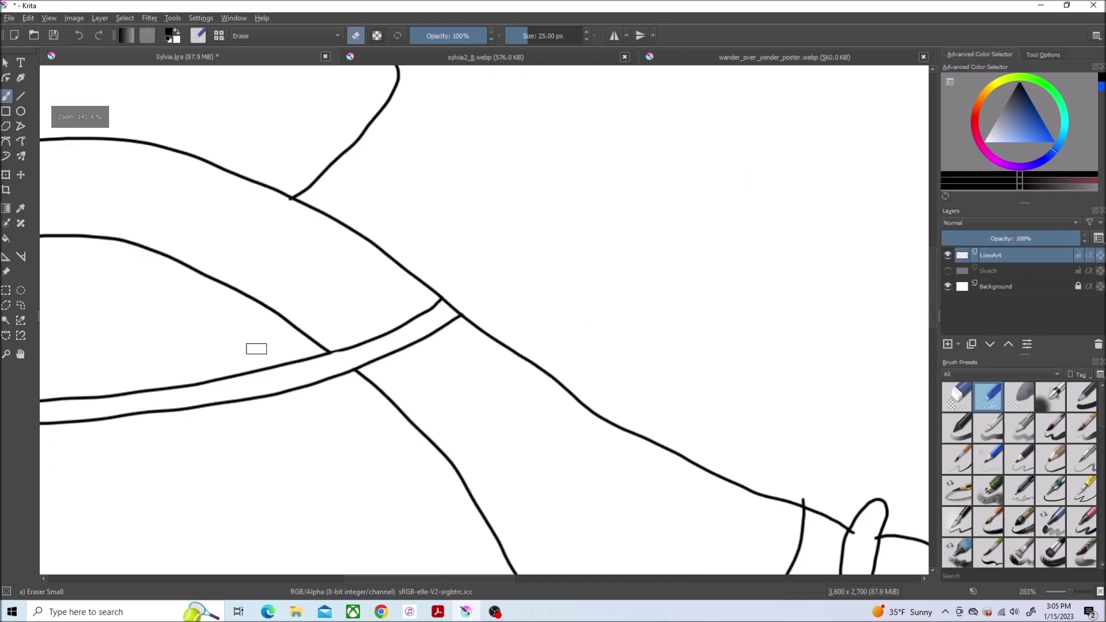
{"action": "key", "text": "plus"}
{"action": "key", "text": "plus"}
{"action": "key", "text": "plus"}
{"action": "key", "text": "plus"}
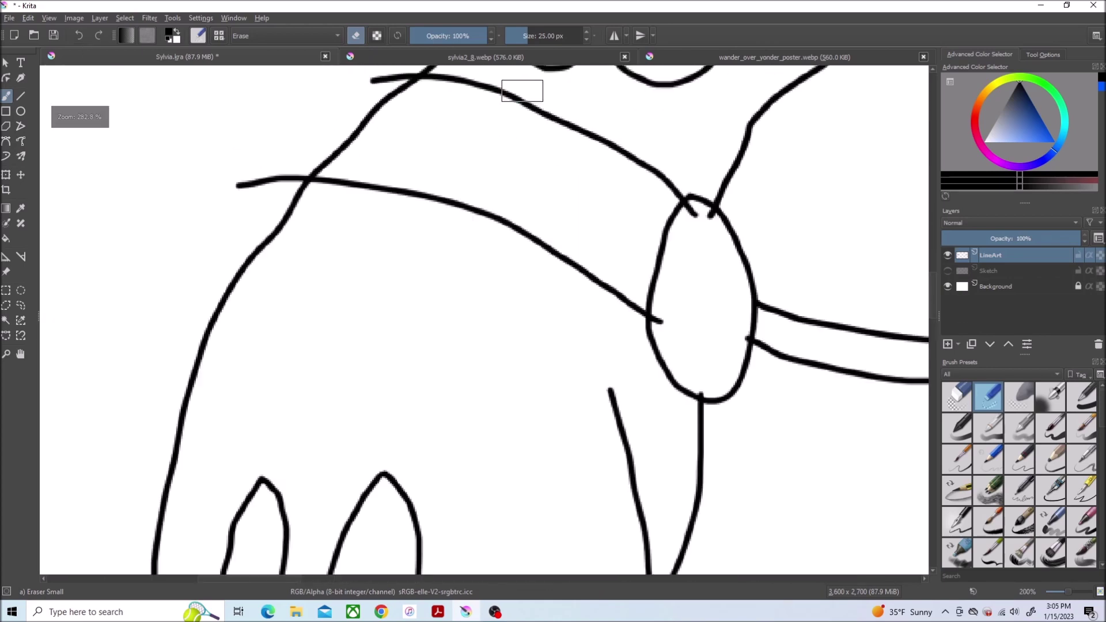
{"action": "left_click_drag", "start_coordinate": [205, 208], "coordinate": [166, 218]}
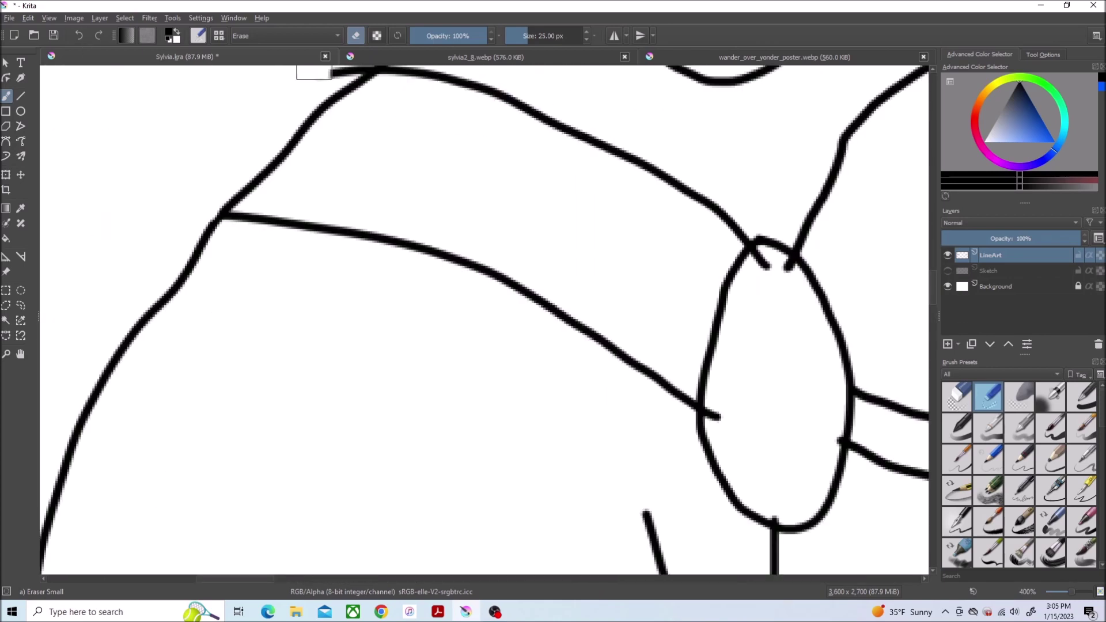
{"action": "left_click_drag", "start_coordinate": [314, 72], "coordinate": [356, 64]}
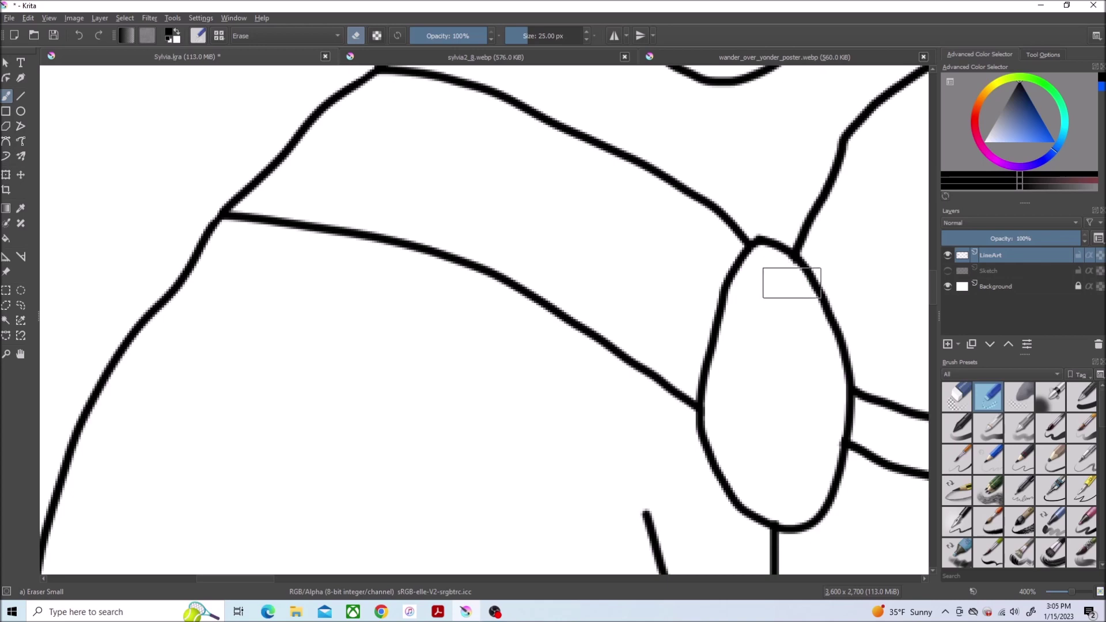
Erase the hair line's end inside the eyebrow and the neck and muzzle line ends inside the eyes
{"action": "scroll", "coordinate": [786, 274], "scroll_direction": "down", "scroll_amount": 7}
{"action": "scroll", "coordinate": [522, 467], "scroll_direction": "up", "scroll_amount": 7}
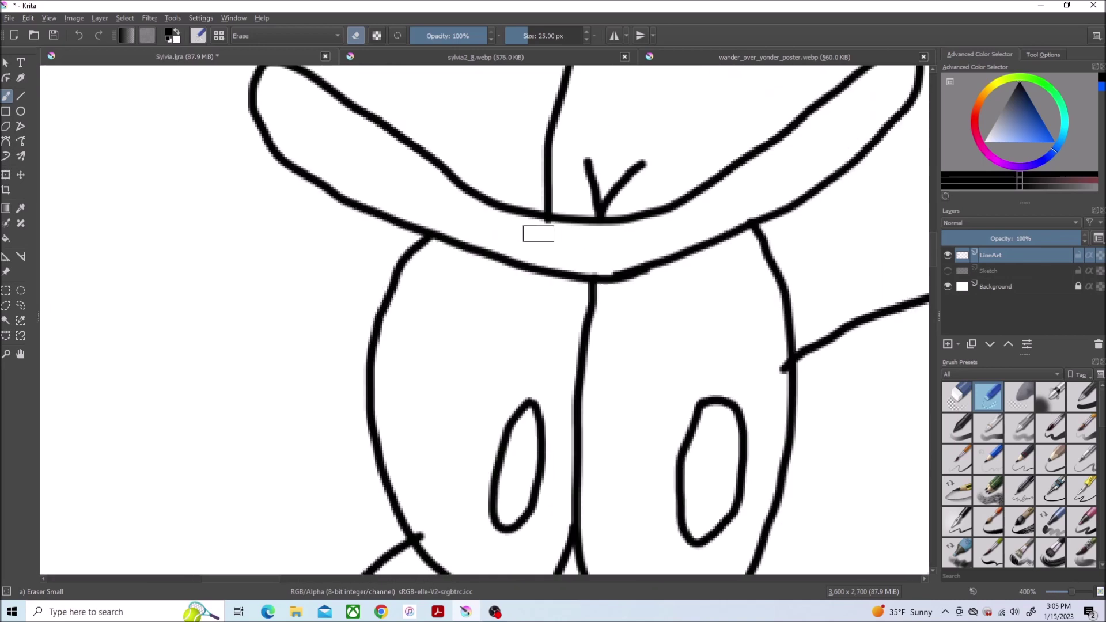
{"action": "left_click_drag", "start_coordinate": [538, 234], "coordinate": [550, 229]}
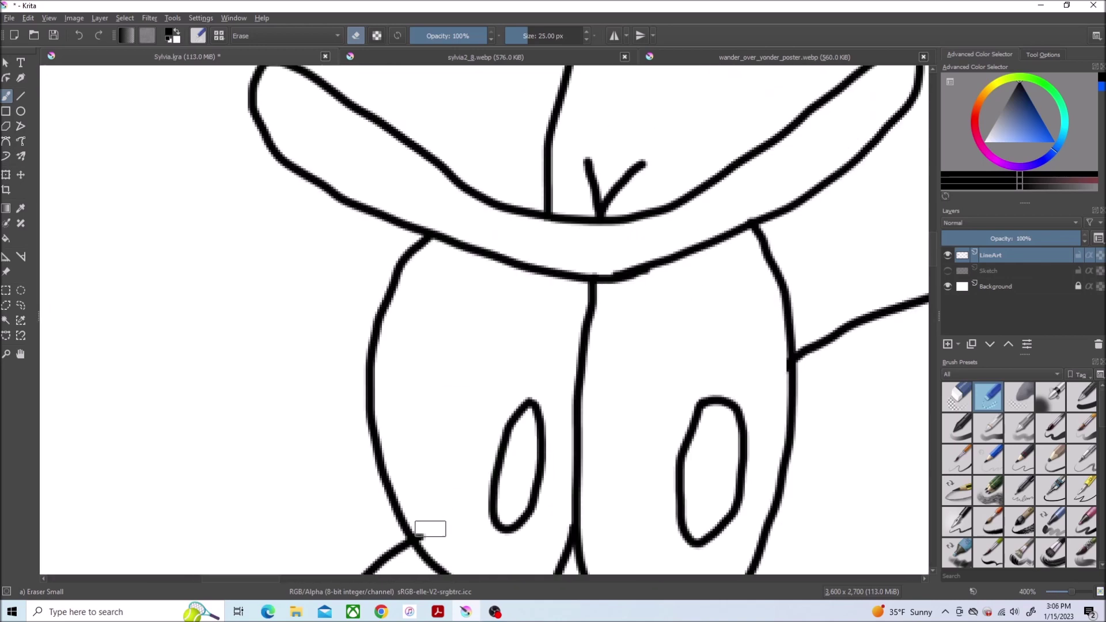
Erase the stray line end sticking out where the tail tip meets its tufts
{"action": "key", "text": "1"}
{"action": "mouse_move", "coordinate": [397, 579]}
{"action": "left_mouse_down"}
{"action": "mouse_move", "coordinate": [492, 591]}
{"action": "mouse_move", "coordinate": [763, 582]}
{"action": "left_mouse_up"}
{"action": "scroll", "coordinate": [693, 294], "scroll_direction": "up", "scroll_amount": 5}
{"action": "left_click_drag", "start_coordinate": [548, 252], "coordinate": [522, 291]}
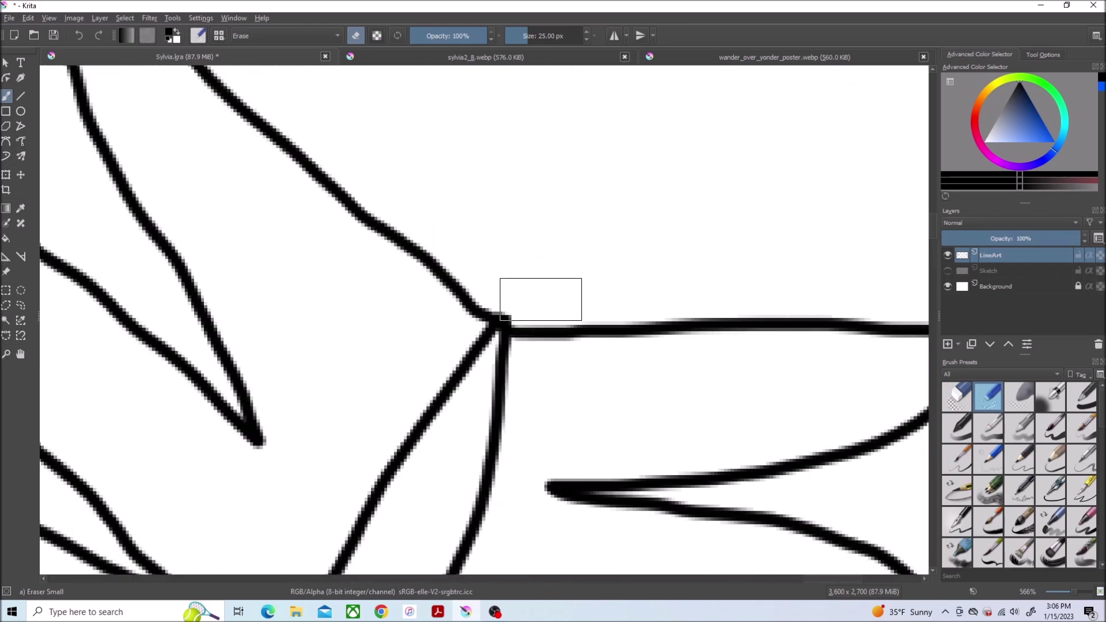
Erase the belly line across the near leg, the doubled stroke behind it and the far leg's ends inside the belly
{"action": "key", "text": "1"}
{"action": "scroll", "coordinate": [387, 452], "scroll_direction": "up", "scroll_amount": 8}
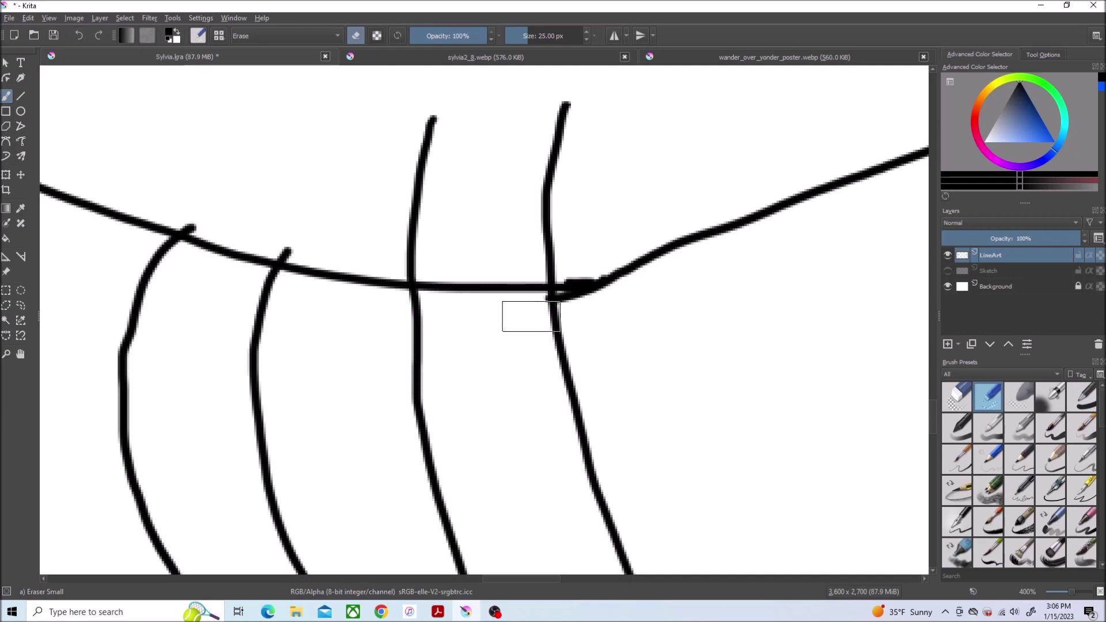
{"action": "left_click_drag", "start_coordinate": [531, 295], "coordinate": [447, 288]}
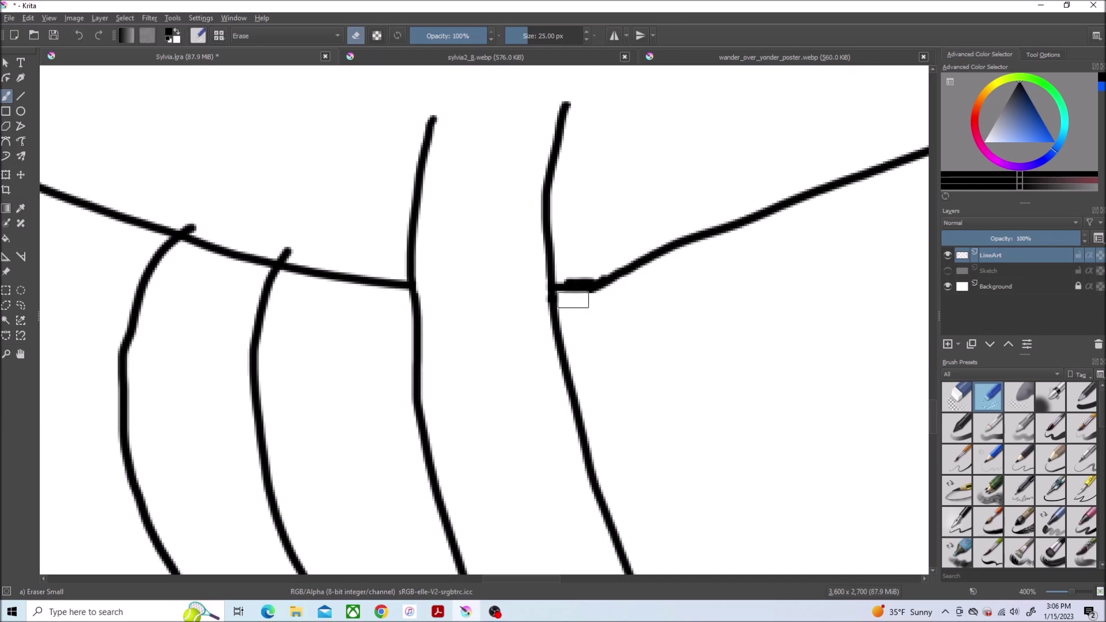
{"action": "left_click_drag", "start_coordinate": [590, 259], "coordinate": [590, 269]}
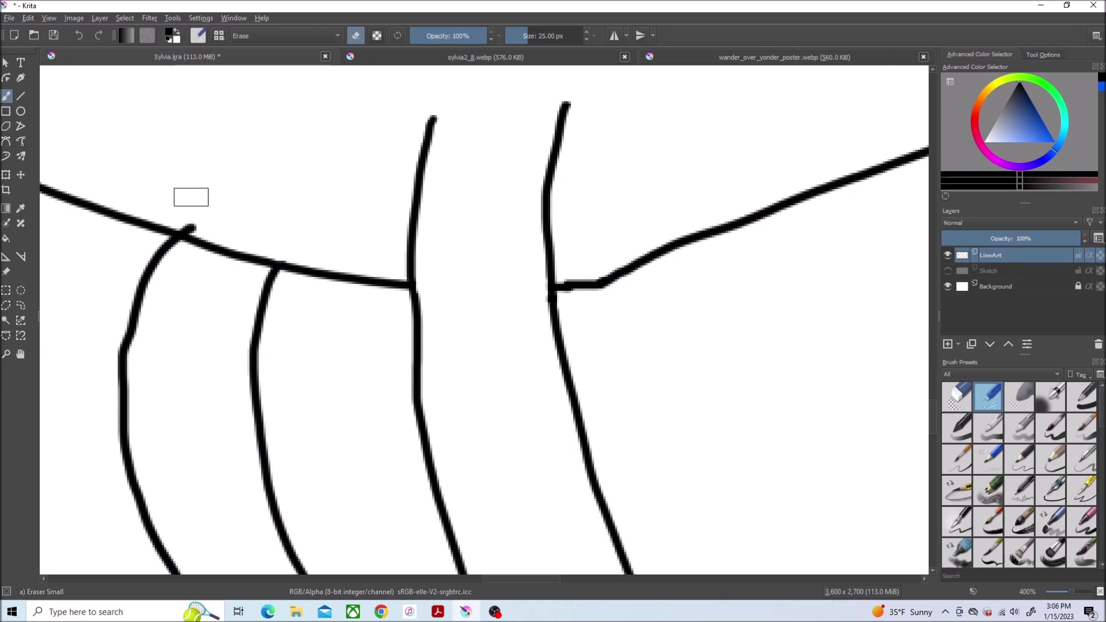
Erase the far arm's line ends inside the body and the chest line crossing the near arm
{"action": "key", "text": "1"}
{"action": "scroll", "coordinate": [345, 177], "scroll_direction": "up", "scroll_amount": 4}
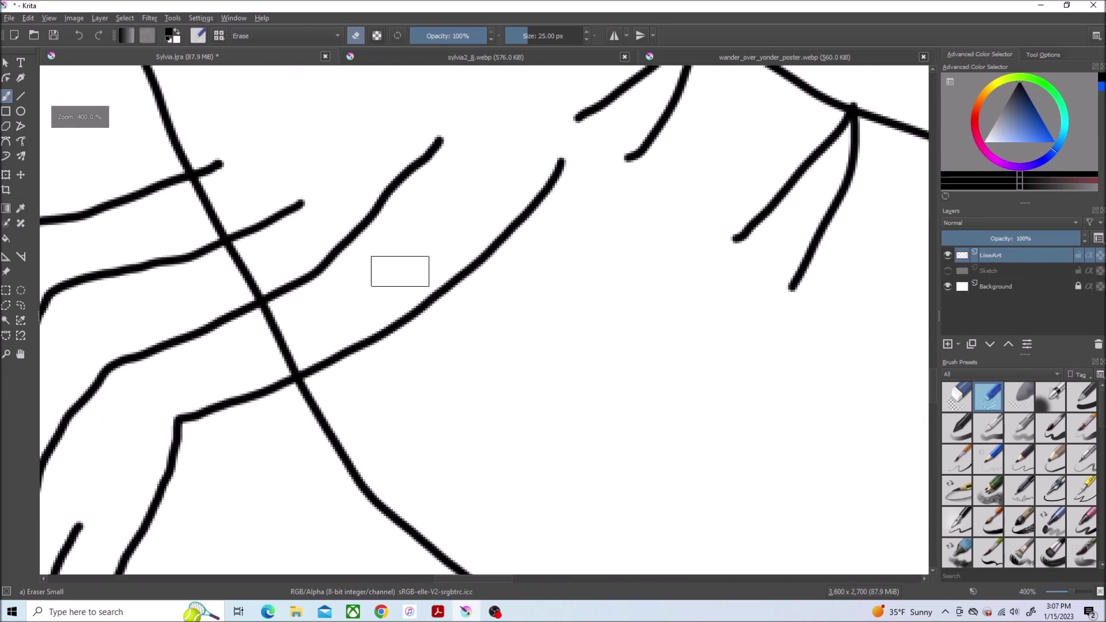
{"action": "left_click_drag", "start_coordinate": [219, 167], "coordinate": [277, 214]}
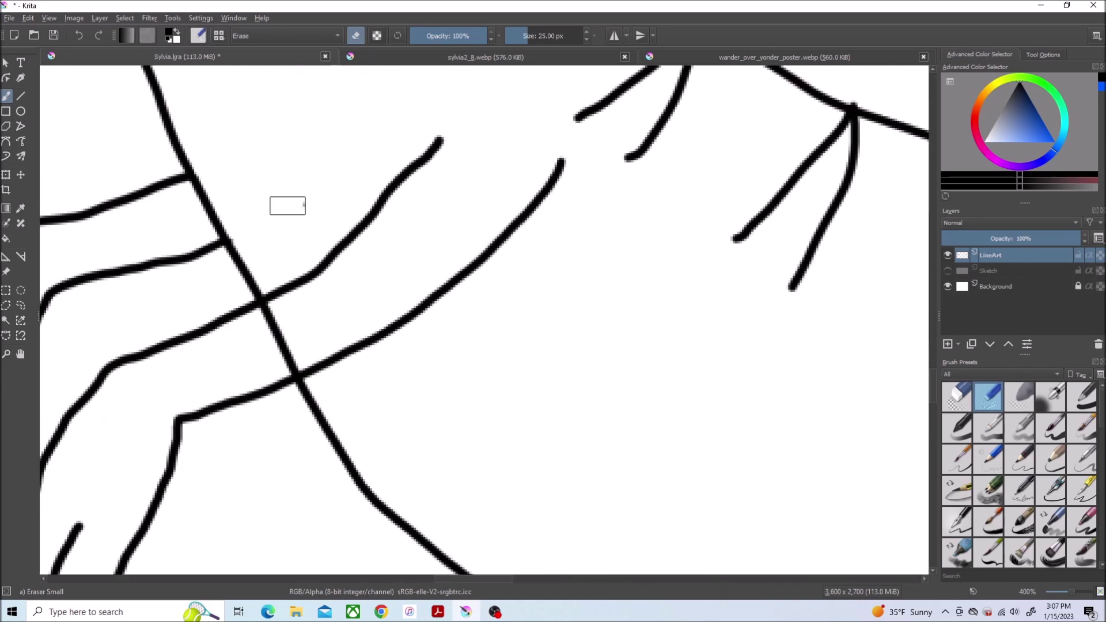
{"action": "left_click_drag", "start_coordinate": [288, 342], "coordinate": [275, 366]}
Erase the overshooting lines at the blanket's lower rear corner and above the rearmost fringe strands
{"action": "scroll", "coordinate": [525, 193], "scroll_direction": "down", "scroll_amount": 4}
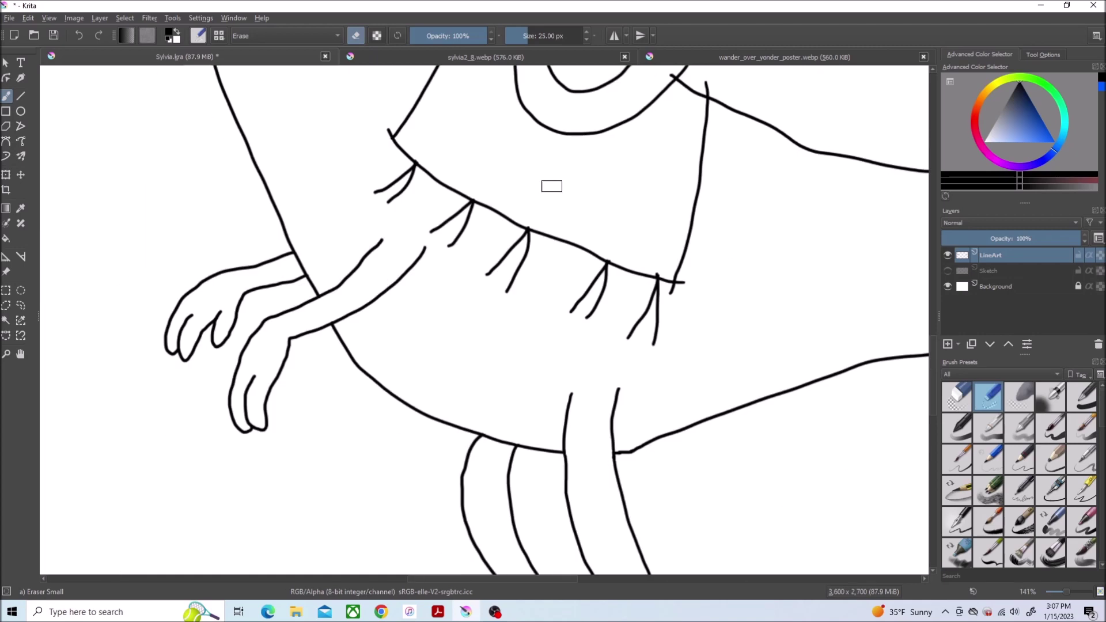
{"action": "scroll", "coordinate": [674, 271], "scroll_direction": "up", "scroll_amount": 6}
{"action": "left_click_drag", "start_coordinate": [610, 222], "coordinate": [535, 122]}
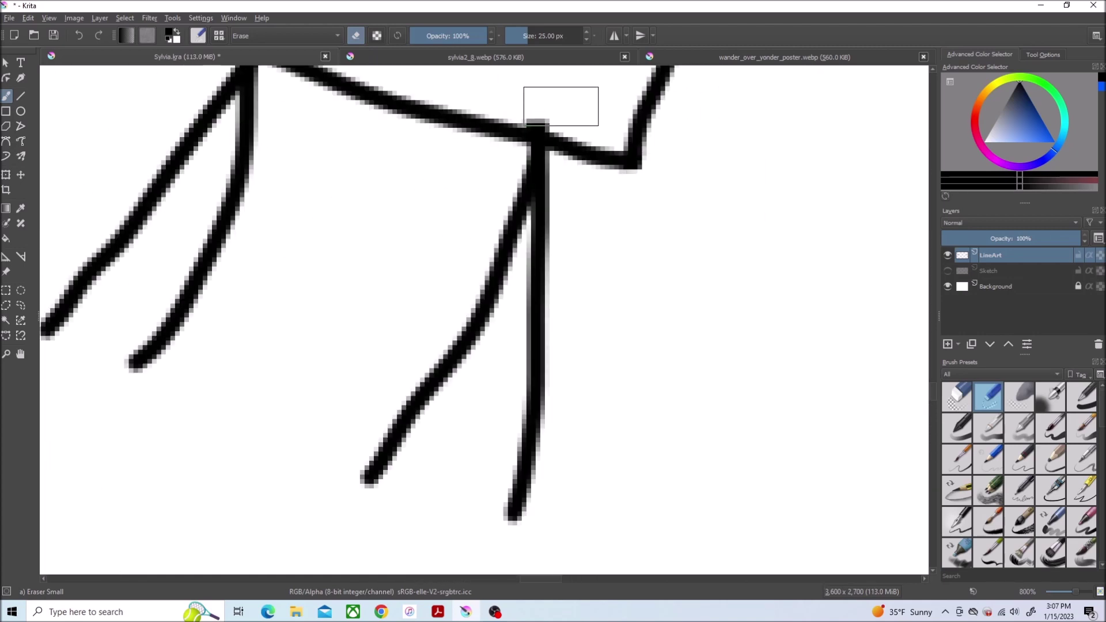
Erase the fringe tips above the blanket's lower edge and the overshoot at its lower front corner
{"action": "scroll", "coordinate": [560, 107], "scroll_direction": "down", "scroll_amount": 8}
{"action": "scroll", "coordinate": [781, 222], "scroll_direction": "up", "scroll_amount": 4}
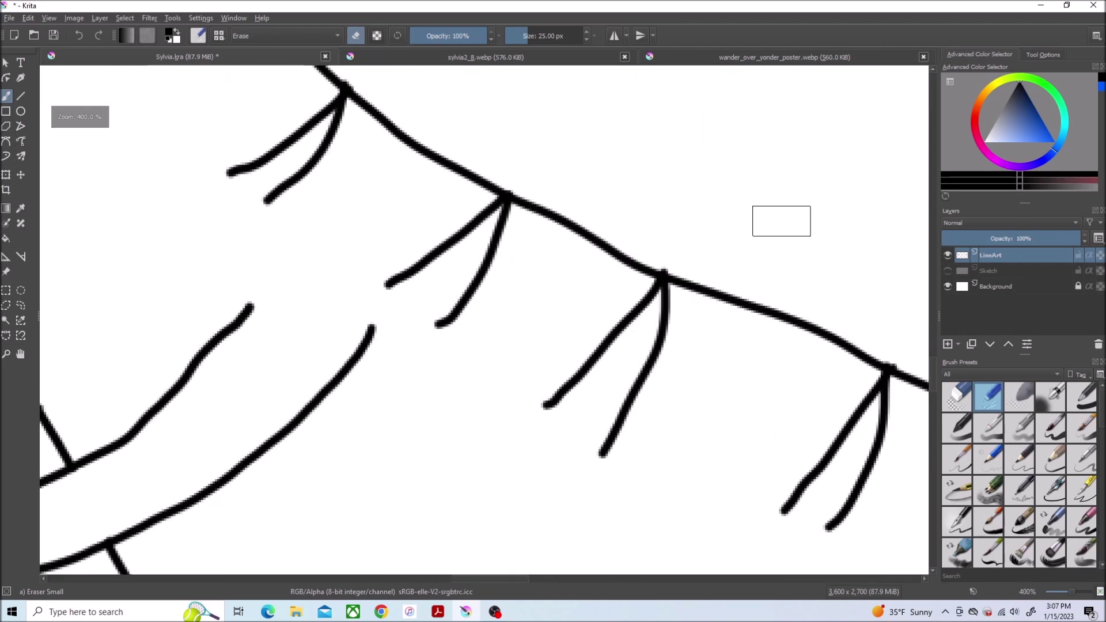
{"action": "scroll", "coordinate": [603, 380], "scroll_direction": "up", "scroll_amount": 4}
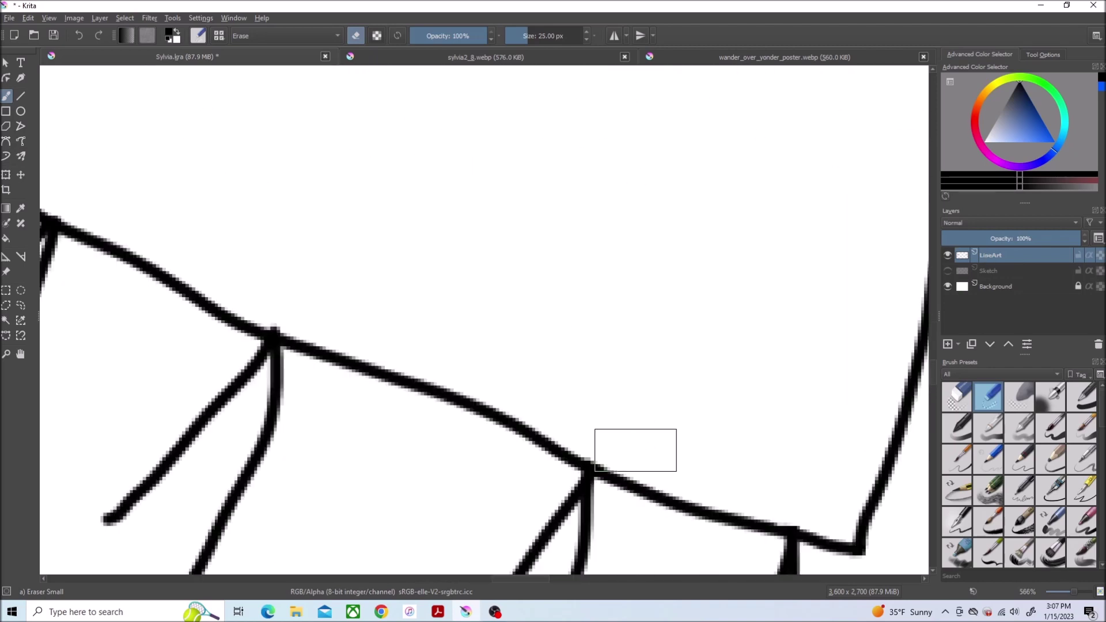
{"action": "scroll", "coordinate": [328, 302], "scroll_direction": "down", "scroll_amount": 4}
{"action": "scroll", "coordinate": [232, 266], "scroll_direction": "up", "scroll_amount": 4}
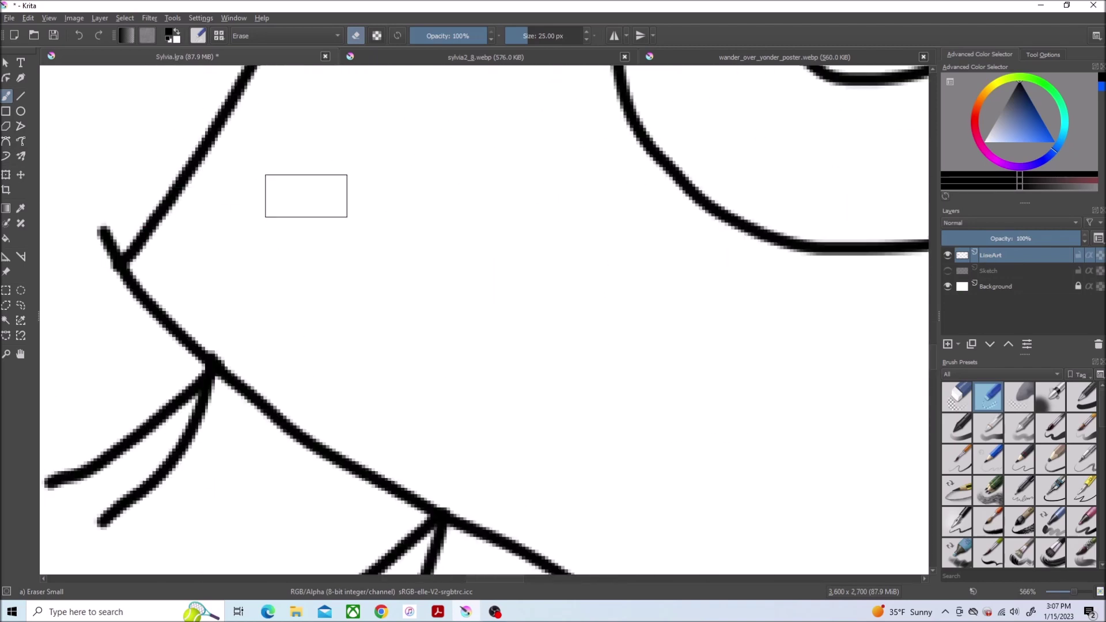
{"action": "left_click_drag", "start_coordinate": [113, 213], "coordinate": [104, 232]}
Erase the blanket's rear side above the back line, the saddle's doubled rear stroke and the back line's end inside the saddle
{"action": "scroll", "coordinate": [249, 171], "scroll_direction": "down", "scroll_amount": 3}
{"action": "scroll", "coordinate": [614, 341], "scroll_direction": "up", "scroll_amount": 4}
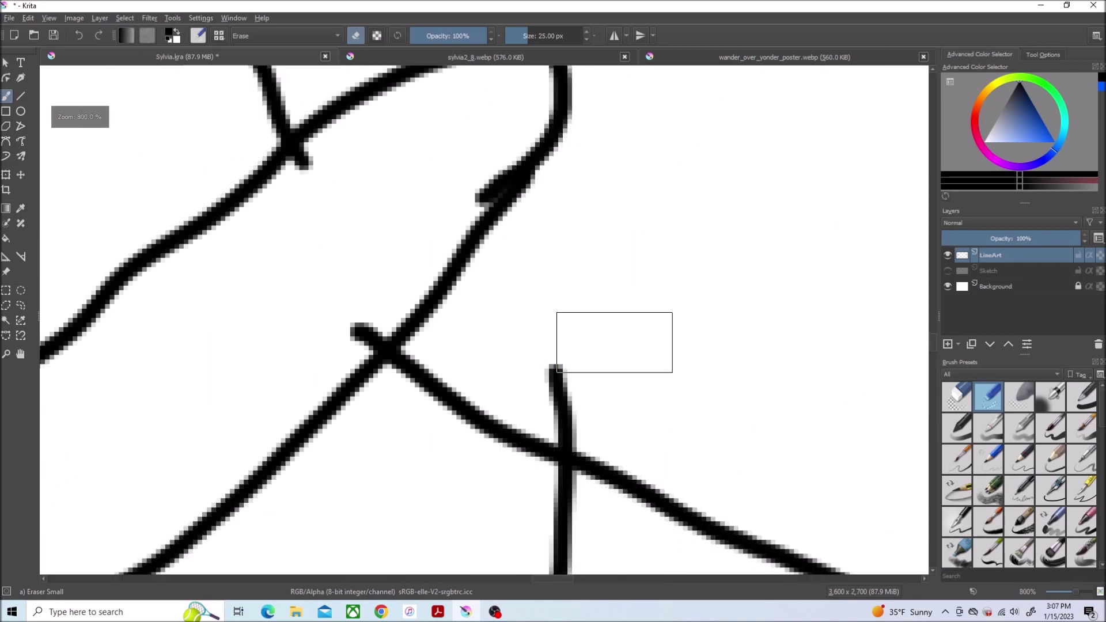
{"action": "left_click_drag", "start_coordinate": [557, 381], "coordinate": [586, 425]}
{"action": "left_click_drag", "start_coordinate": [496, 178], "coordinate": [488, 156]}
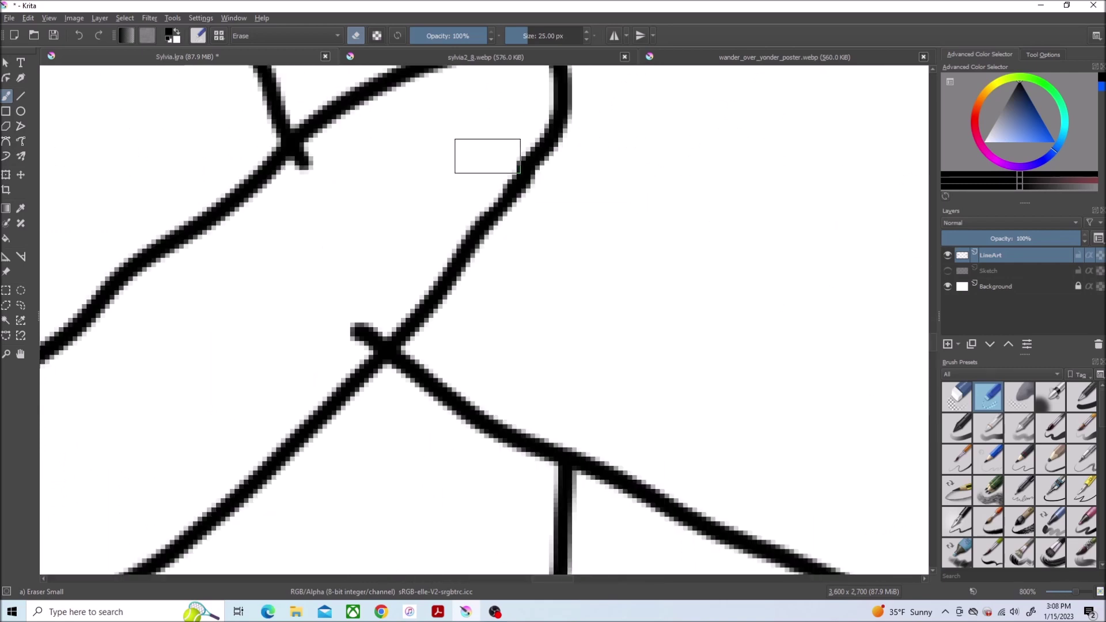
{"action": "left_click_drag", "start_coordinate": [374, 303], "coordinate": [346, 327]}
Erase the back line ends inside the saddle's front arm and the blanket's front side above the back
{"action": "scroll", "coordinate": [323, 184], "scroll_direction": "down", "scroll_amount": 3}
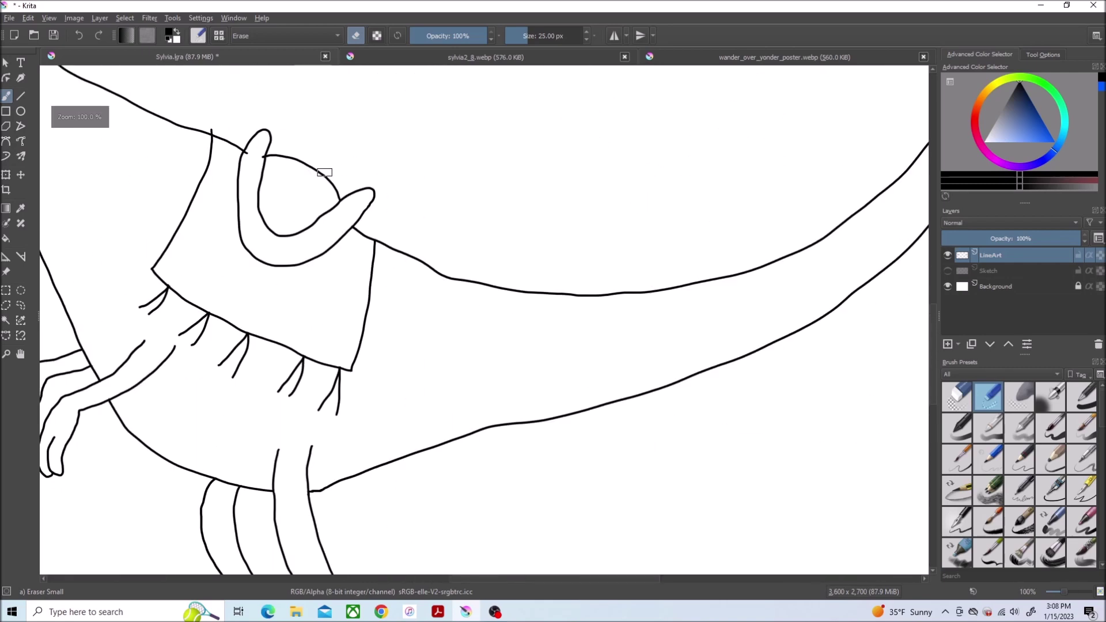
{"action": "scroll", "coordinate": [244, 205], "scroll_direction": "up", "scroll_amount": 3}
{"action": "scroll", "coordinate": [244, 206], "scroll_direction": "down", "scroll_amount": 5}
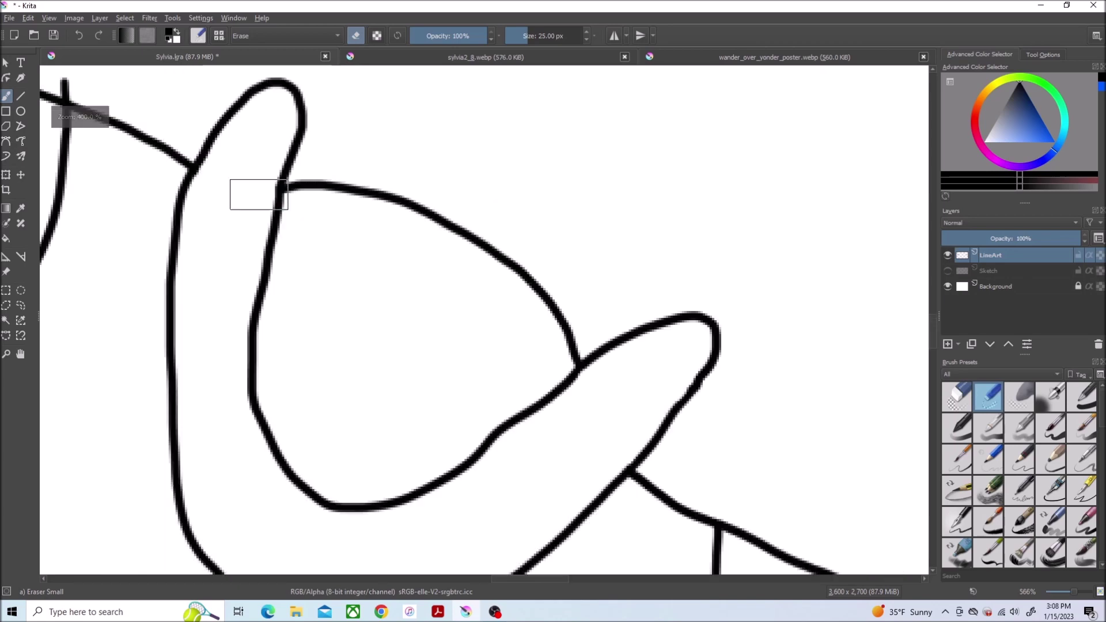
{"action": "scroll", "coordinate": [201, 162], "scroll_direction": "up", "scroll_amount": 4}
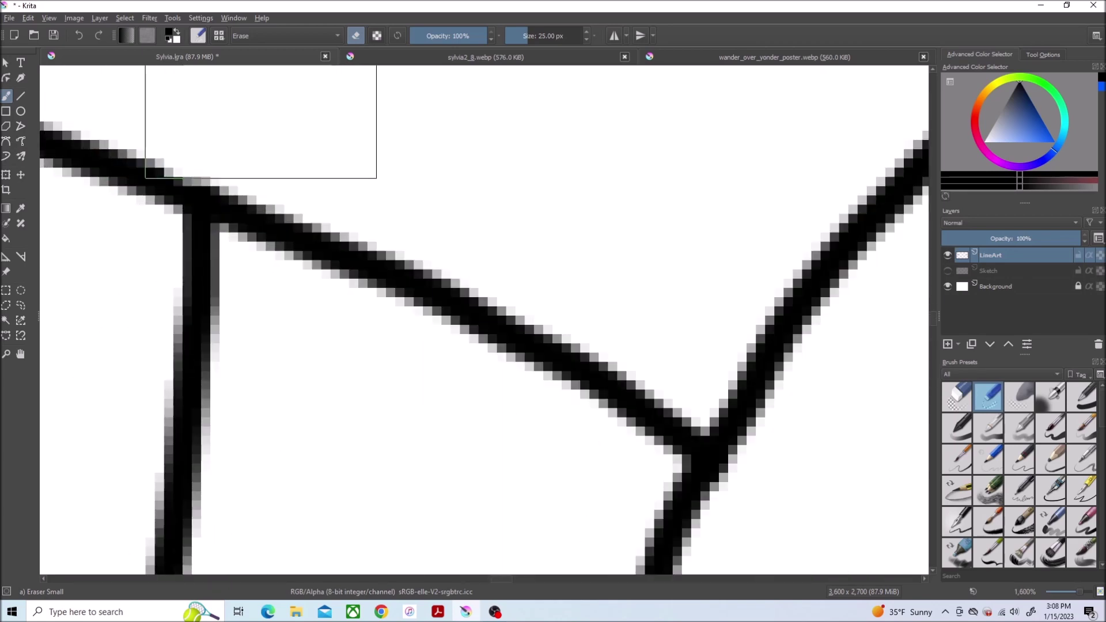
Trim the overshooting line ends between the hair tufts on the head and review the whole drawing
{"action": "scroll", "coordinate": [358, 125], "scroll_direction": "down", "scroll_amount": 6}
{"action": "left_click_drag", "start_coordinate": [931, 377], "coordinate": [932, 318]}
{"action": "left_click_drag", "start_coordinate": [445, 578], "coordinate": [387, 578]}
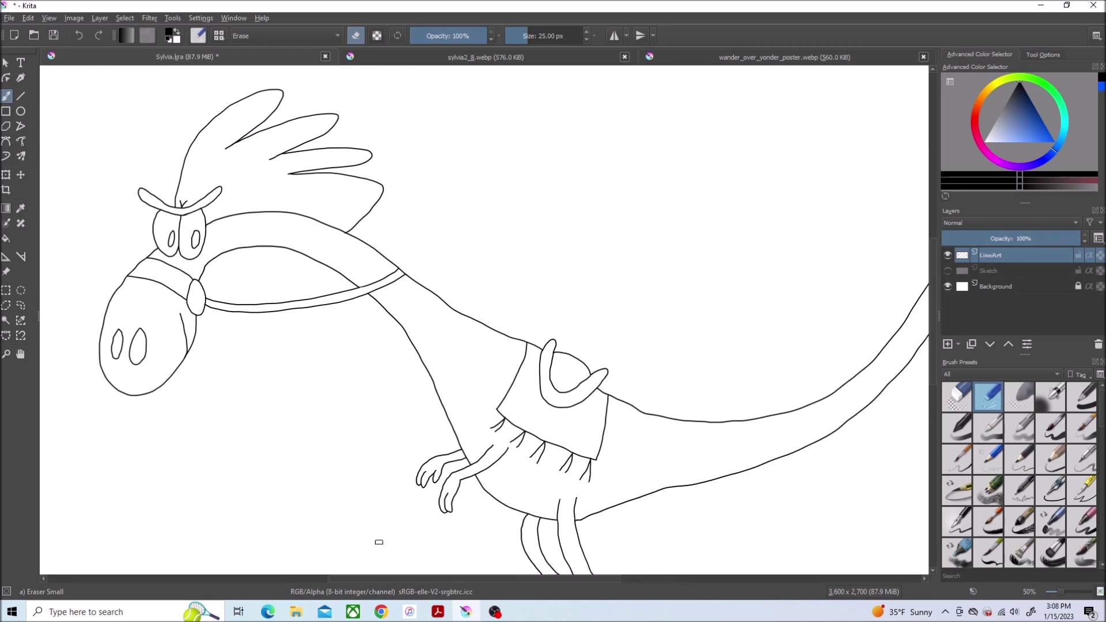
{"action": "scroll", "coordinate": [248, 123], "scroll_direction": "up", "scroll_amount": 4}
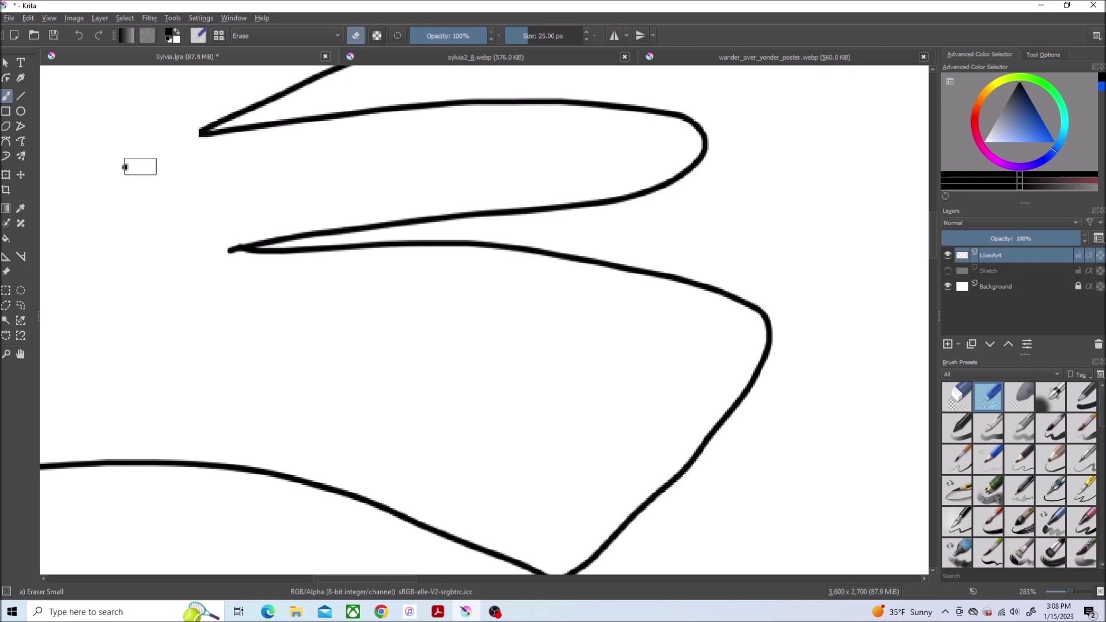
{"action": "scroll", "coordinate": [217, 340], "scroll_direction": "down", "scroll_amount": 5}
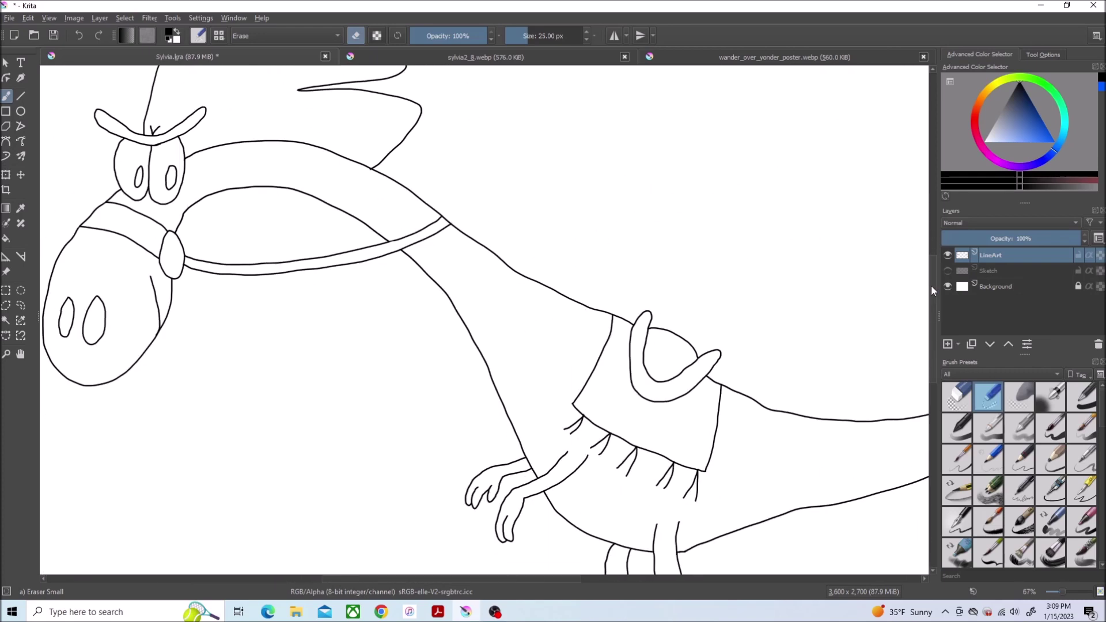
{"action": "scroll", "coordinate": [735, 345], "scroll_direction": "down", "scroll_amount": 3}
{"action": "left_click_drag", "start_coordinate": [504, 579], "coordinate": [585, 579]}
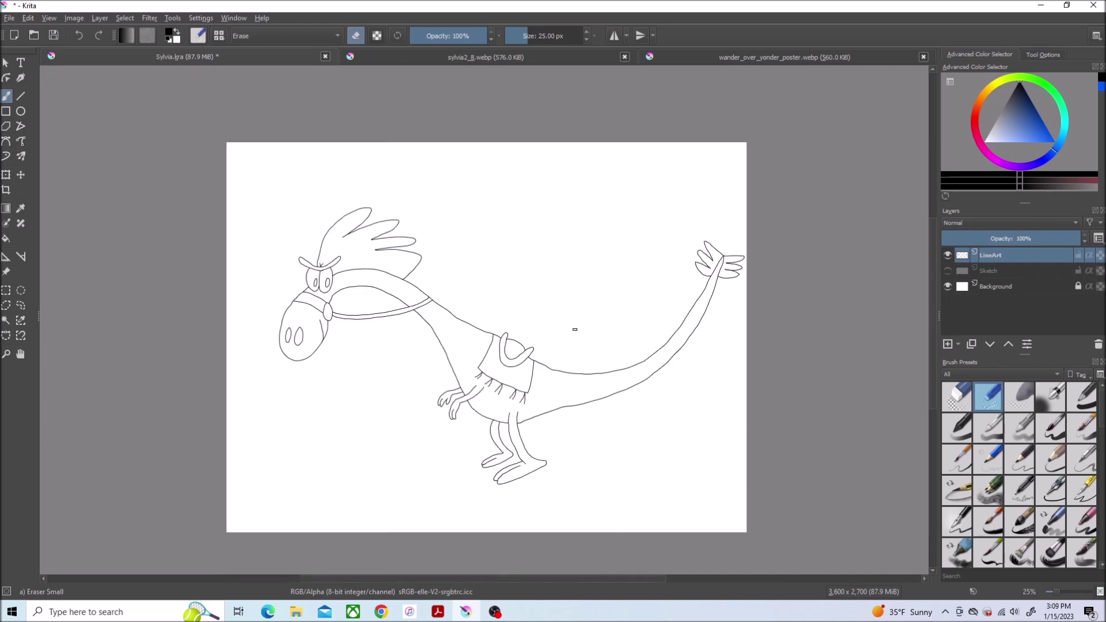
Choose the Ink-2 Fineliner brush and add a paint layer named Color between the Sketch and LineArt layers
{"action": "left_click", "coordinate": [1051, 497]}
{"action": "left_click", "coordinate": [1023, 267]}
{"action": "left_click", "coordinate": [99, 18]}
{"action": "mouse_move", "coordinate": [115, 72]}
{"action": "left_click", "coordinate": [300, 71]}
{"action": "double_click", "coordinate": [1008, 269]}
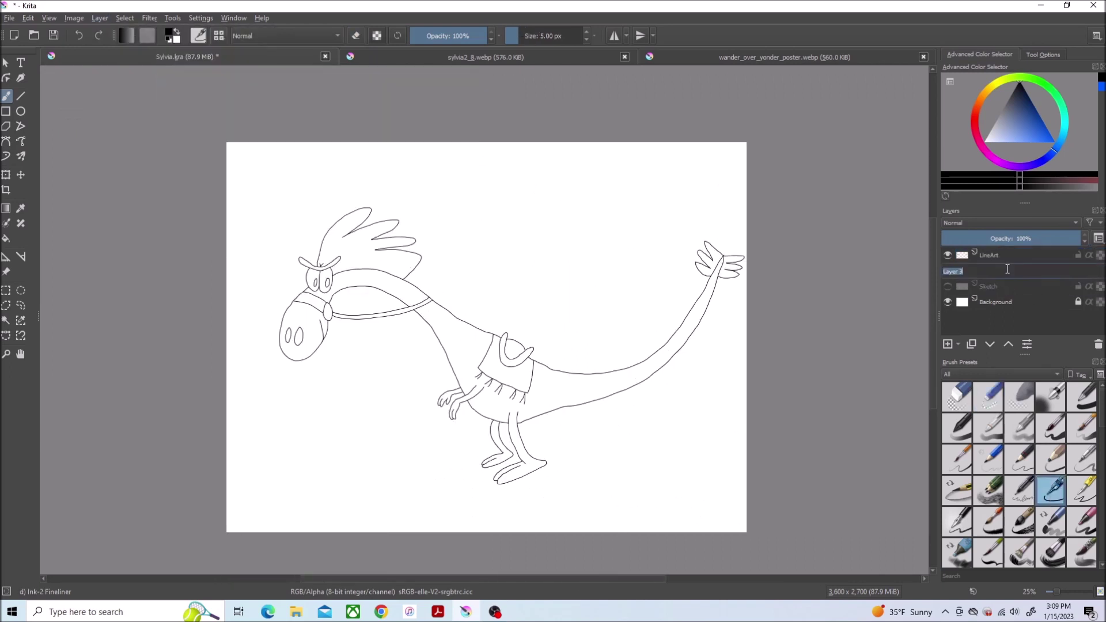
{"action": "type", "text": "Color"}
{"action": "key", "text": "Return"}
Select Sylvia's whole silhouette from the LineArt layer by picking the area outside her and inverting the selection
{"action": "left_click", "coordinate": [6, 319]}
{"action": "left_click", "coordinate": [1008, 257]}
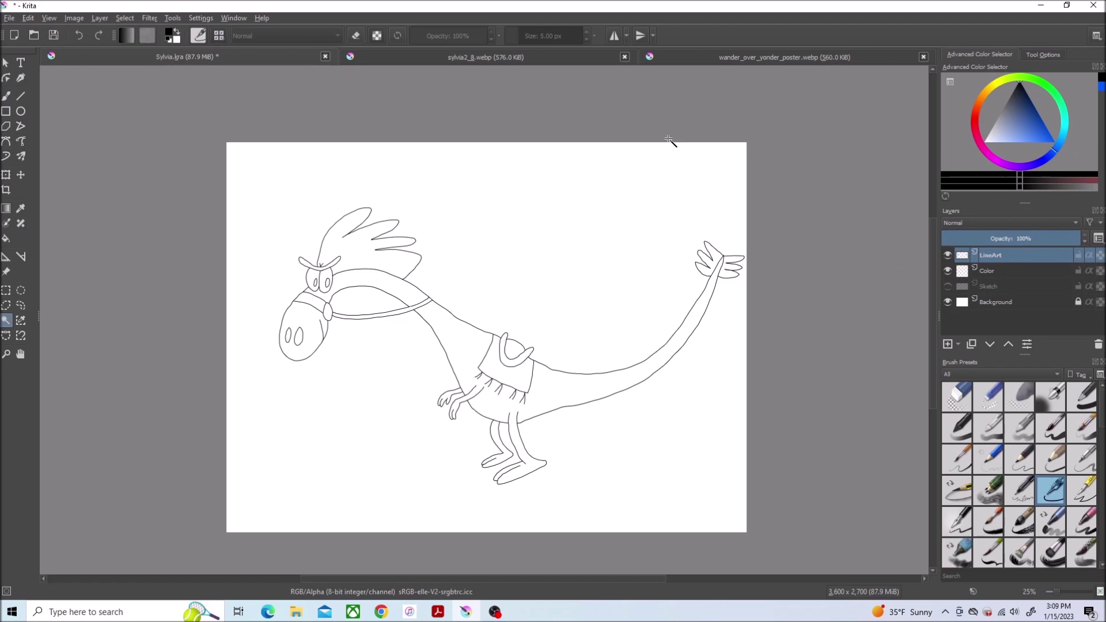
{"action": "left_click", "coordinate": [672, 146]}
{"action": "left_click", "coordinate": [124, 18]}
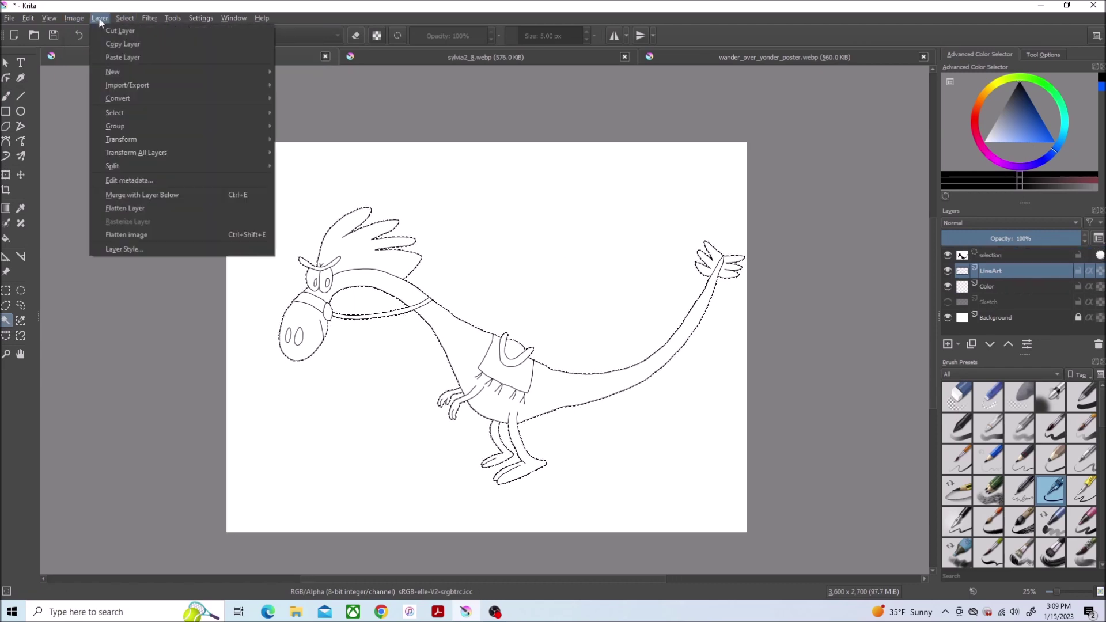
{"action": "left_click", "coordinate": [169, 244]}
{"action": "left_click", "coordinate": [571, 331]}
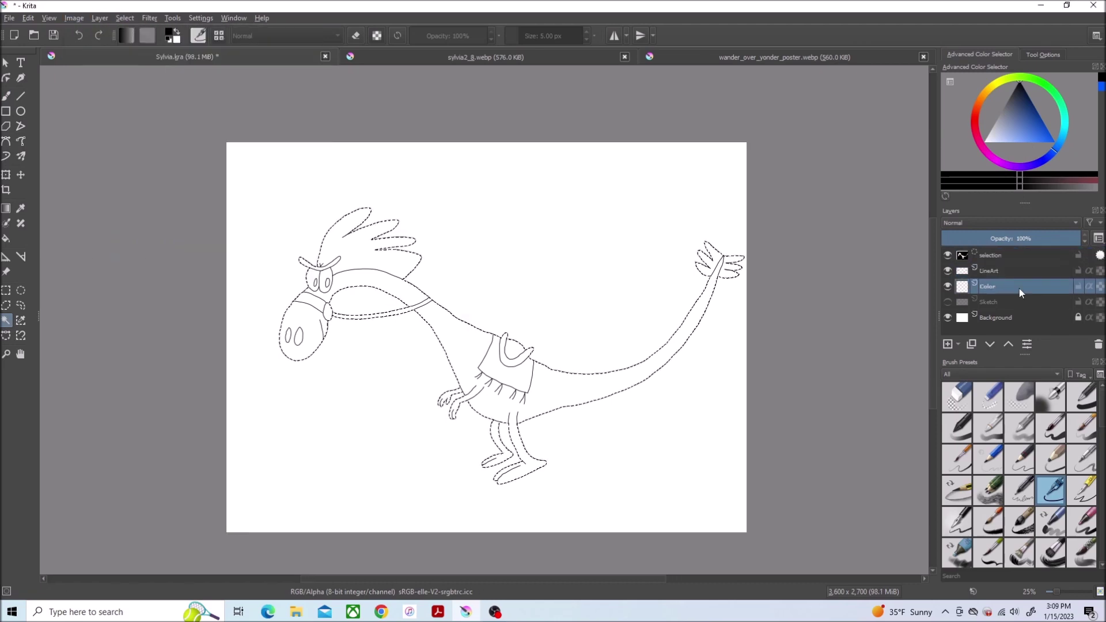
Fill the silhouette on the Color layer with the light blue sampled from the sylvia2_8.webp reference image
{"action": "left_click", "coordinate": [1019, 288]}
{"action": "left_click", "coordinate": [485, 57]}
{"action": "left_click", "coordinate": [19, 210]}
{"action": "scroll", "coordinate": [390, 367], "scroll_direction": "up", "scroll_amount": 4}
{"action": "left_click", "coordinate": [395, 362]}
{"action": "left_click", "coordinate": [185, 57]}
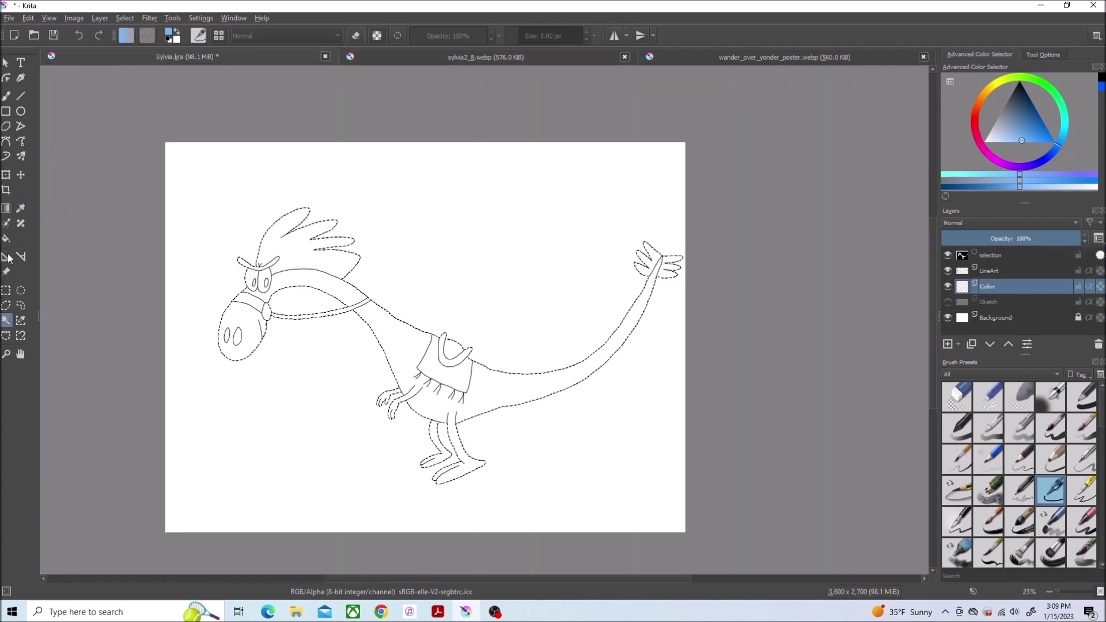
{"action": "key", "text": "f"}
{"action": "left_click", "coordinate": [496, 395]}
Reset the colour to black, select the eyebrows, pupils, nostrils, bridle straps and saddle on the LineArt layer, and grow the selection
{"action": "key", "text": "d"}
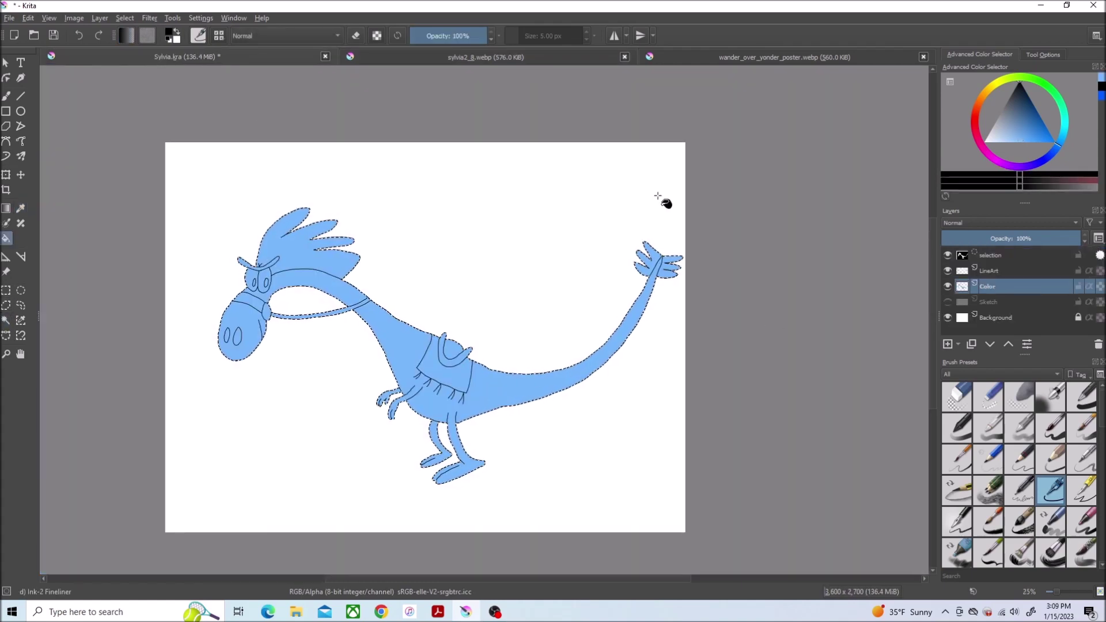
{"action": "left_click", "coordinate": [6, 321]}
{"action": "left_click", "coordinate": [990, 271]}
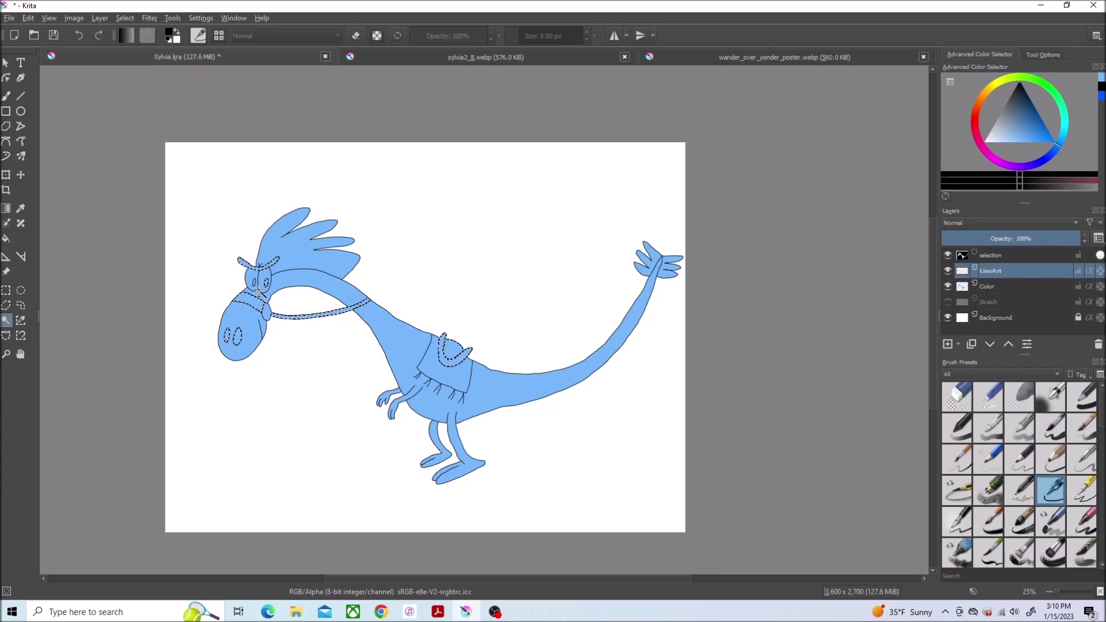
{"action": "scroll", "coordinate": [258, 292], "scroll_direction": "up", "scroll_amount": 4}
{"action": "scroll", "coordinate": [396, 297], "scroll_direction": "down", "scroll_amount": 1}
{"action": "left_click", "coordinate": [124, 18]}
{"action": "left_click", "coordinate": [147, 232]}
{"action": "left_click", "coordinate": [569, 323]}
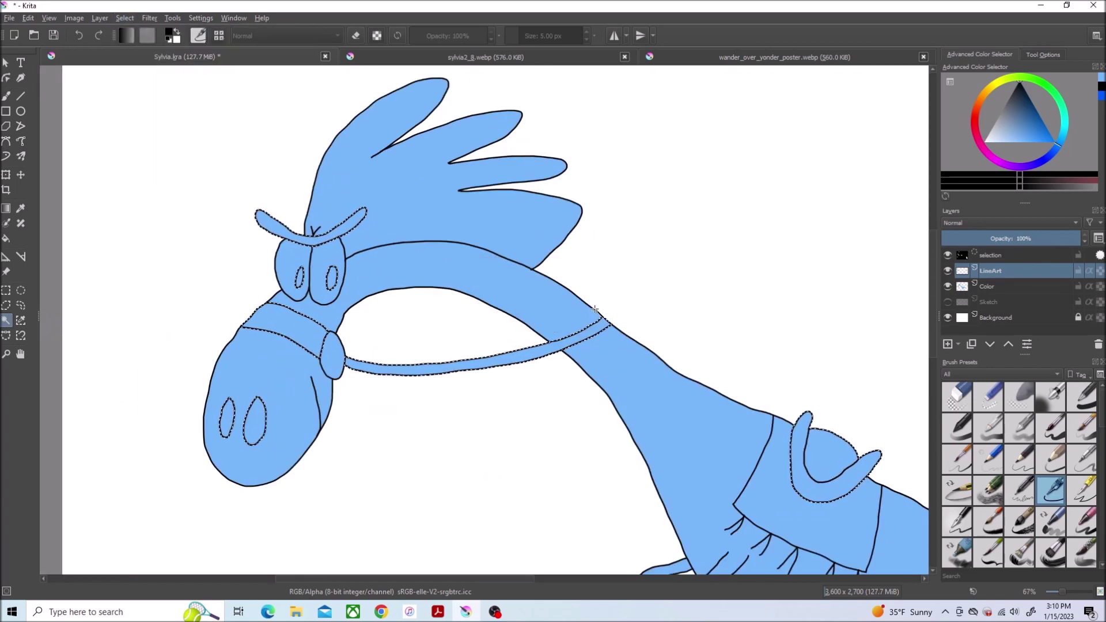
Fill the selected eyebrows, pupils, nostrils, straps and saddle with black on the Color layer
{"action": "scroll", "coordinate": [595, 309], "scroll_direction": "down", "scroll_amount": 2}
{"action": "left_click", "coordinate": [8, 240]}
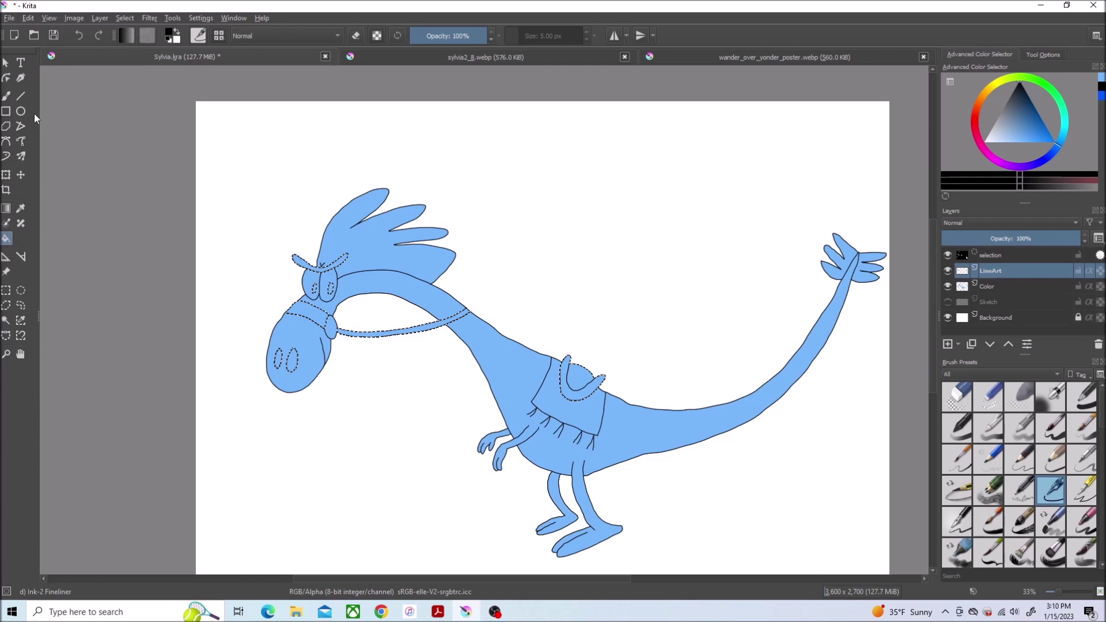
{"action": "left_click", "coordinate": [992, 288]}
{"action": "left_click", "coordinate": [408, 332]}
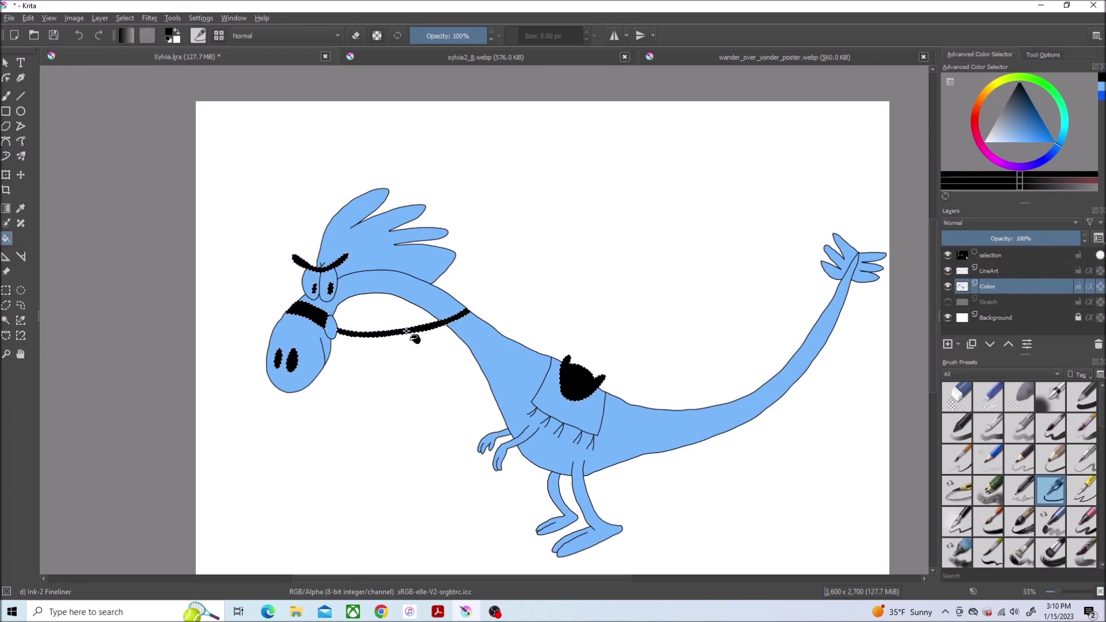
Select the eye whites on the LineArt layer, grow the selection and fill it with white on the Color layer
{"action": "left_click", "coordinate": [985, 142]}
{"action": "left_click", "coordinate": [6, 320]}
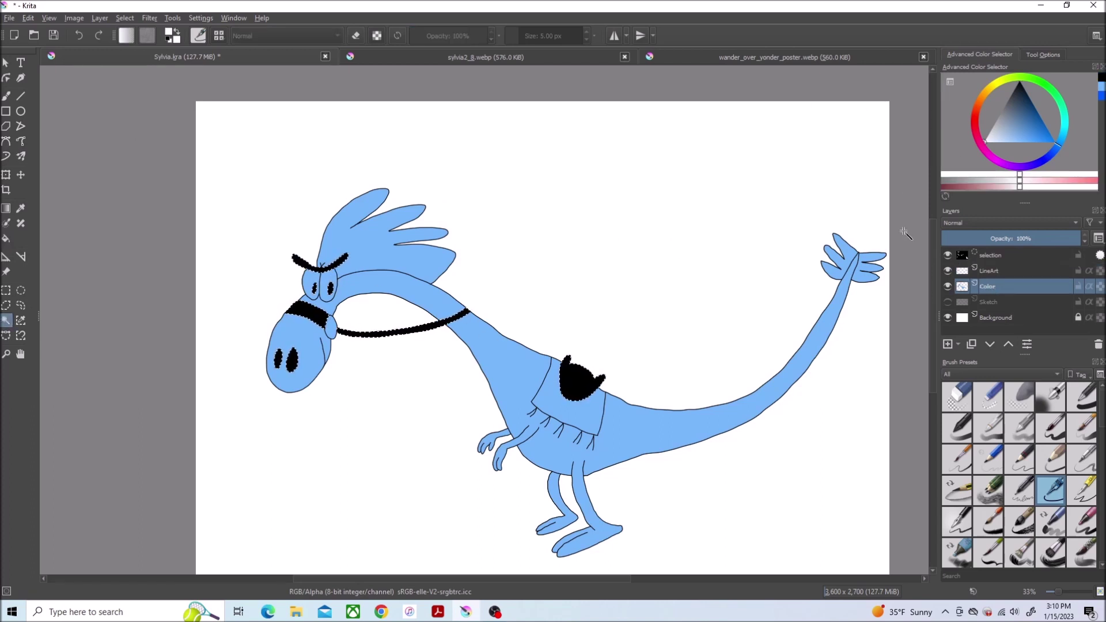
{"action": "left_click", "coordinate": [992, 271]}
{"action": "left_click", "coordinate": [136, 20]}
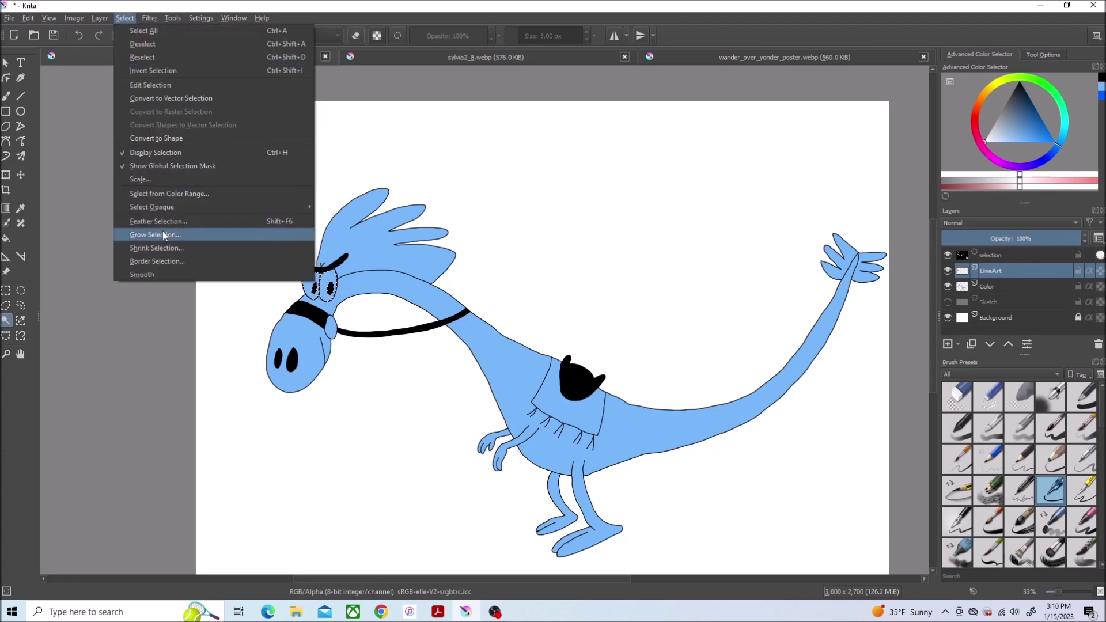
{"action": "left_click", "coordinate": [233, 237]}
{"action": "left_click", "coordinate": [562, 322]}
{"action": "key", "text": "f"}
{"action": "key", "text": "Page_Down"}
{"action": "left_click", "coordinate": [332, 279]}
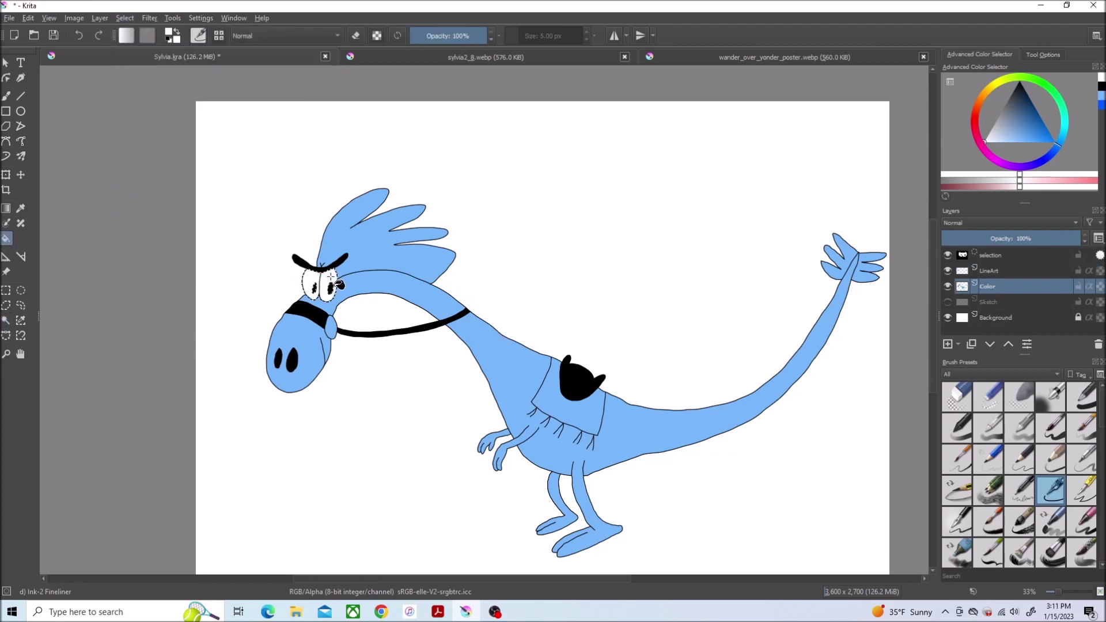
Sample the pink of the hair in the sylvia2_8.webp reference image and return to the Sylvia drawing
{"action": "left_click", "coordinate": [579, 58]}
{"action": "key", "text": "p"}
{"action": "scroll", "coordinate": [568, 165], "scroll_direction": "down", "scroll_amount": 6}
{"action": "scroll", "coordinate": [569, 166], "scroll_direction": "up", "scroll_amount": 5}
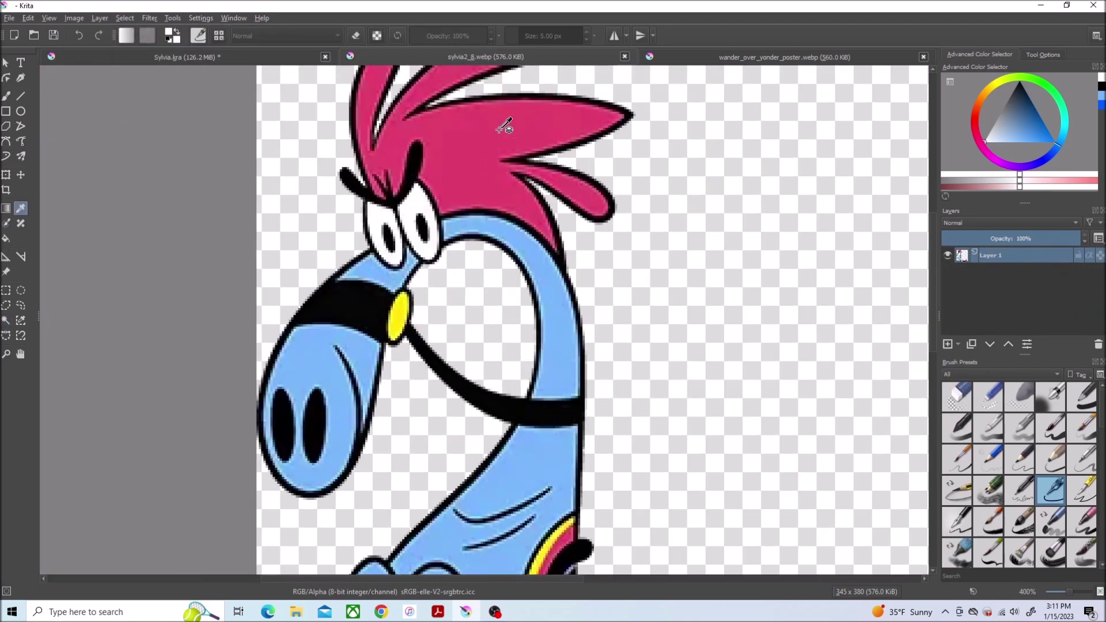
{"action": "left_click", "coordinate": [499, 130]}
{"action": "scroll", "coordinate": [505, 132], "scroll_direction": "down", "scroll_amount": 2}
{"action": "scroll", "coordinate": [541, 367], "scroll_direction": "up", "scroll_amount": 6}
{"action": "left_click", "coordinate": [187, 57]}
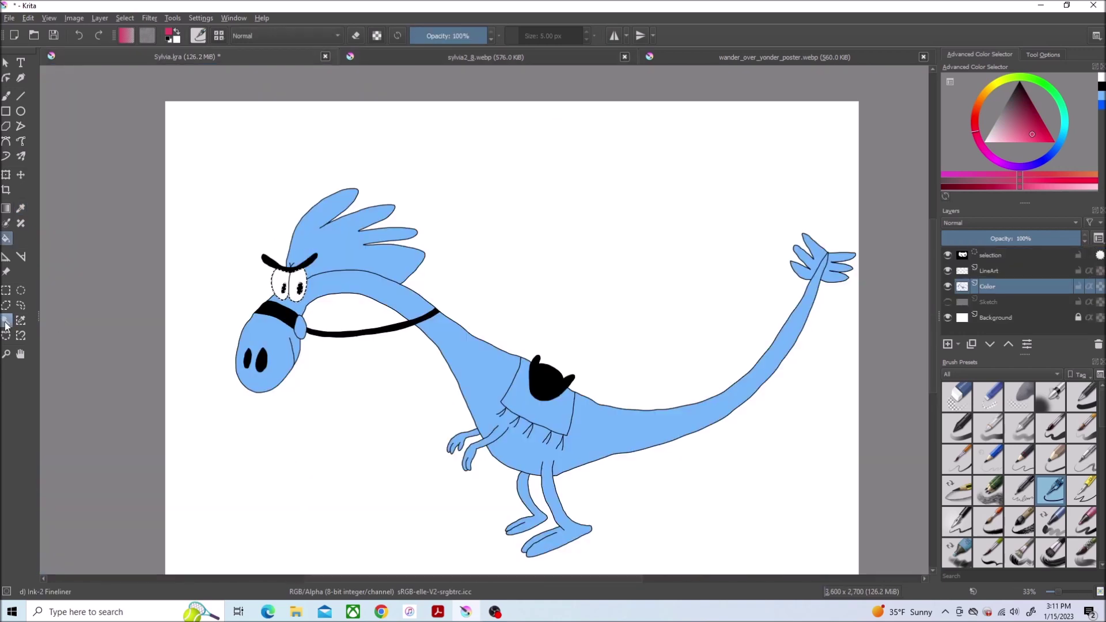
Select the hair and the tail tuft on the LineArt layer and grow the selection
{"action": "left_click", "coordinate": [6, 320]}
{"action": "key", "text": "Page_Up"}
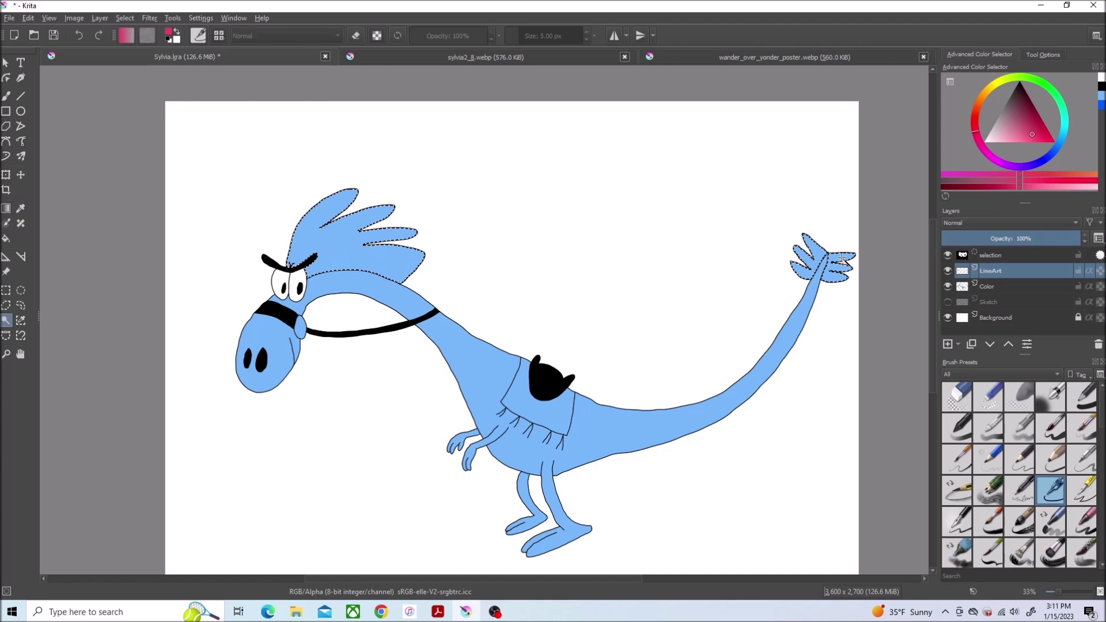
{"action": "left_click", "coordinate": [125, 18]}
{"action": "left_click", "coordinate": [150, 221]}
{"action": "left_click", "coordinate": [564, 322]}
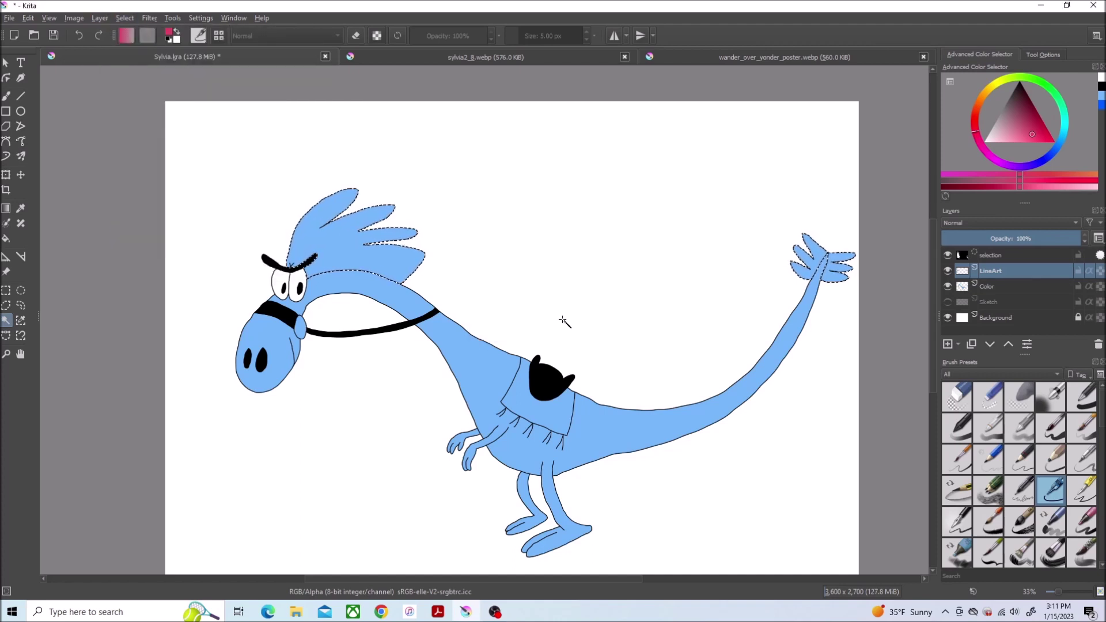
Fill the selected hair and tail tuft with the sampled pink on the Color layer
{"action": "left_click", "coordinate": [8, 241]}
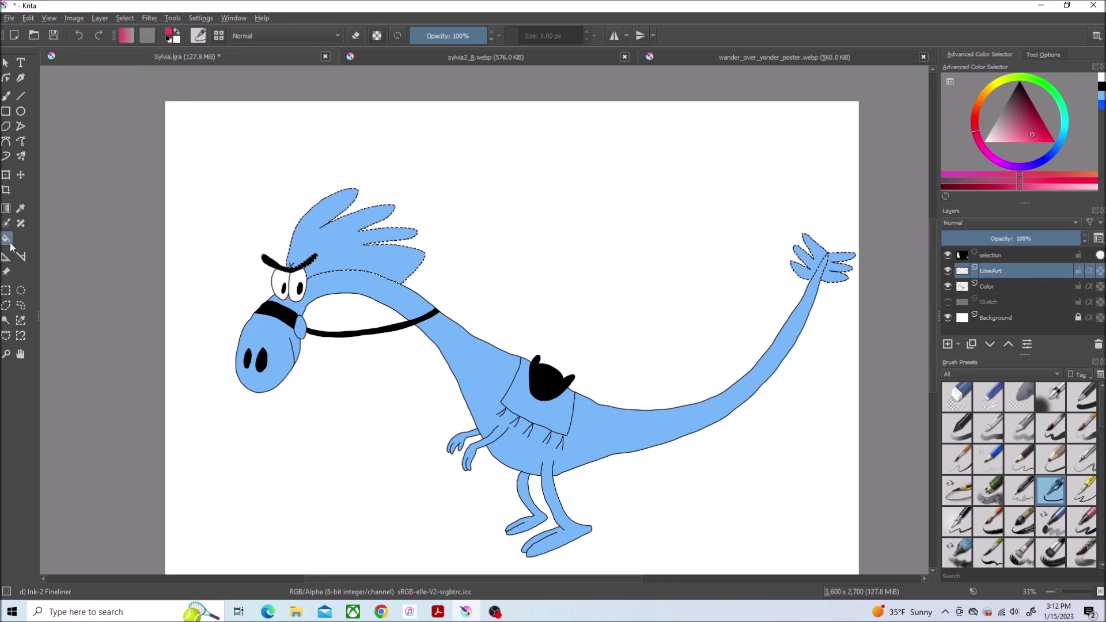
{"action": "left_click", "coordinate": [987, 287]}
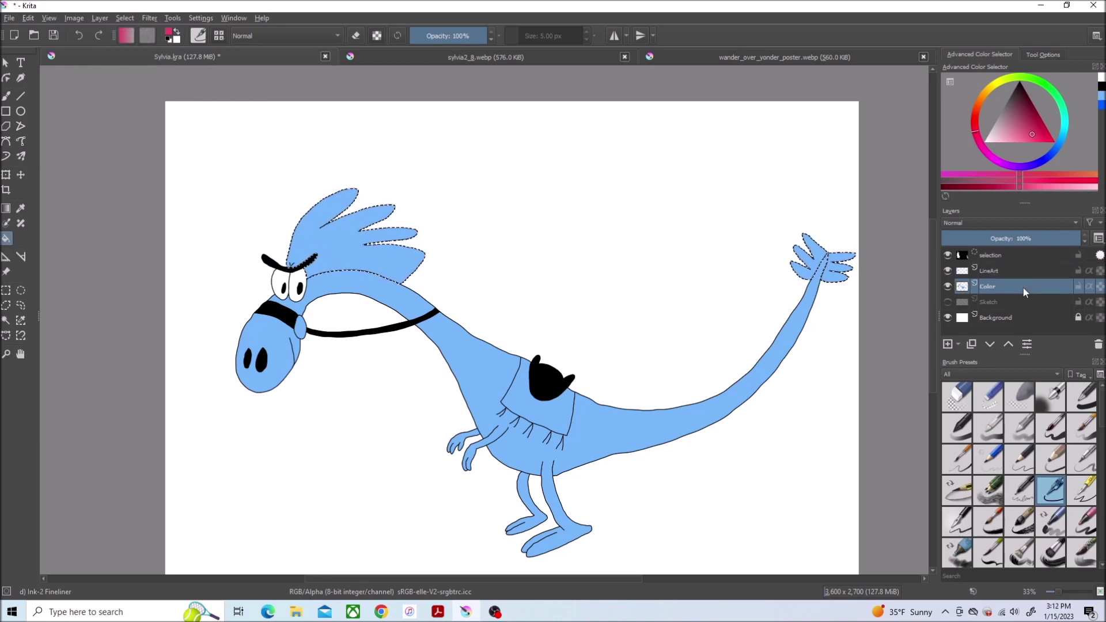
{"action": "left_click", "coordinate": [353, 237]}
{"action": "left_click", "coordinate": [852, 255]}
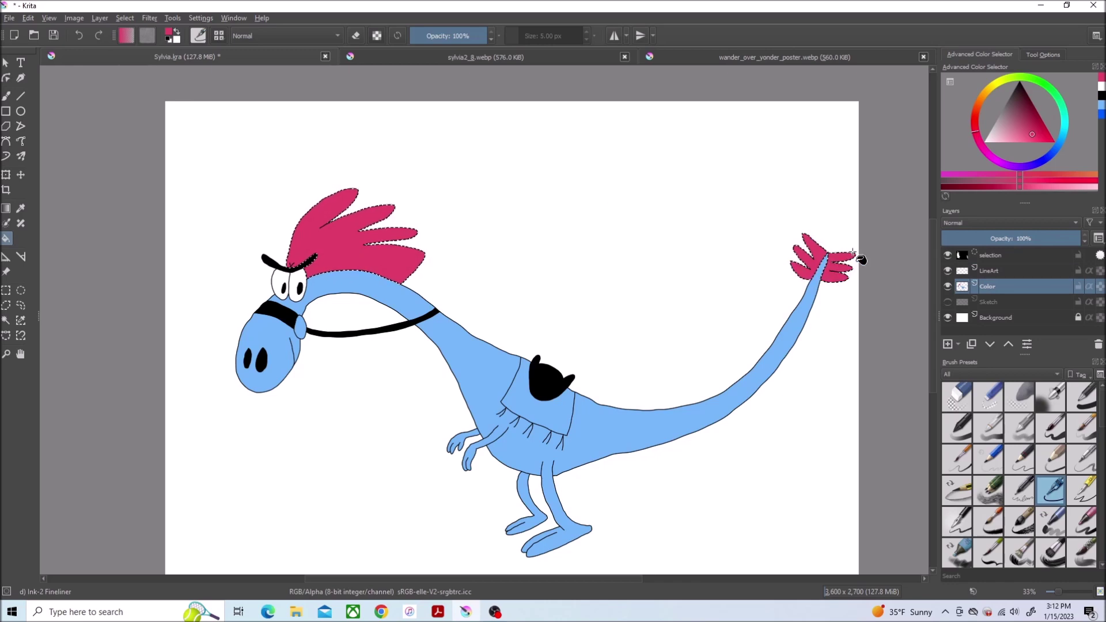
Select the saddle blanket on the LineArt layer, grow the selection and fill it on the Color layer with yellow sampled from the reference image
{"action": "left_click", "coordinate": [579, 56]}
{"action": "left_click", "coordinate": [281, 442]}
{"action": "left_click", "coordinate": [181, 56]}
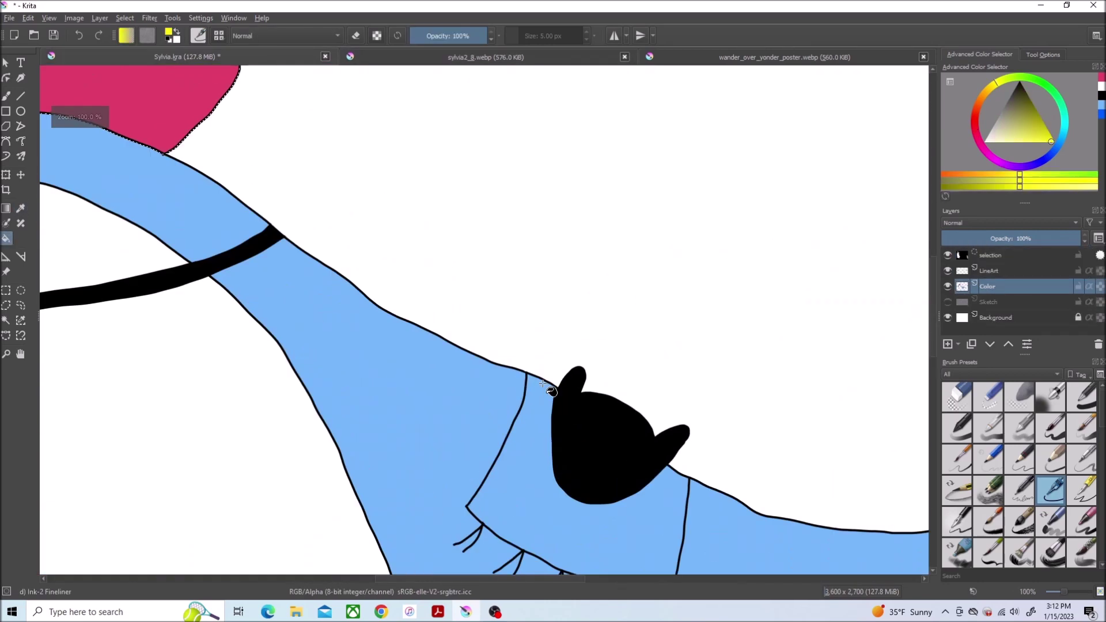
{"action": "left_click", "coordinate": [6, 320]}
{"action": "left_click", "coordinate": [124, 18]}
{"action": "left_click", "coordinate": [153, 235]}
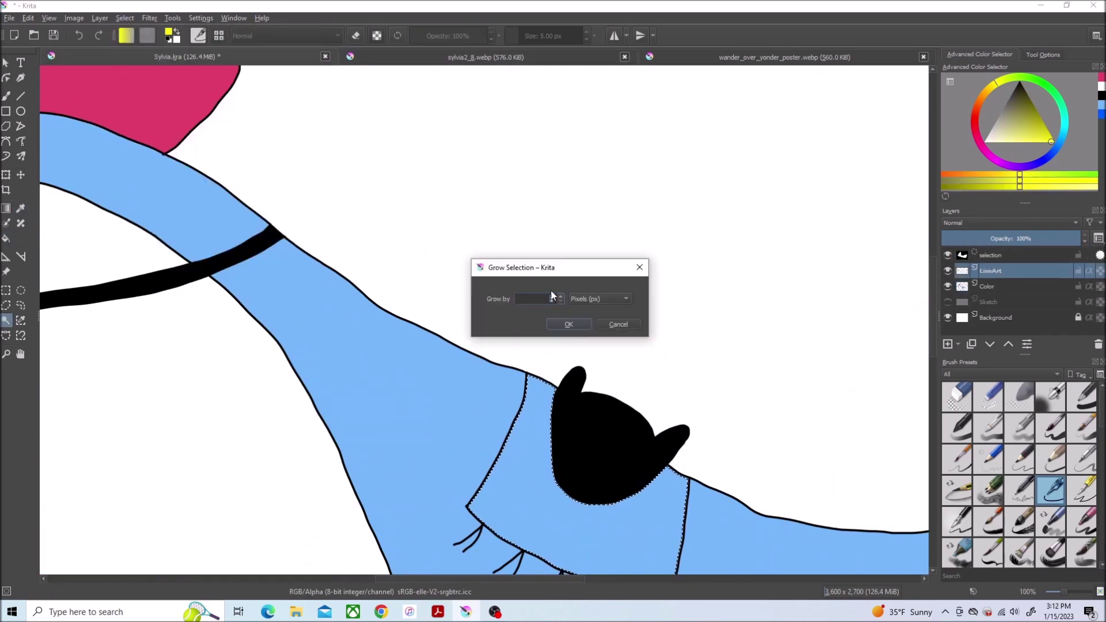
{"action": "left_click", "coordinate": [567, 323]}
{"action": "left_click", "coordinate": [7, 238]}
{"action": "key", "text": "Page_Down"}
{"action": "left_click", "coordinate": [520, 486]}
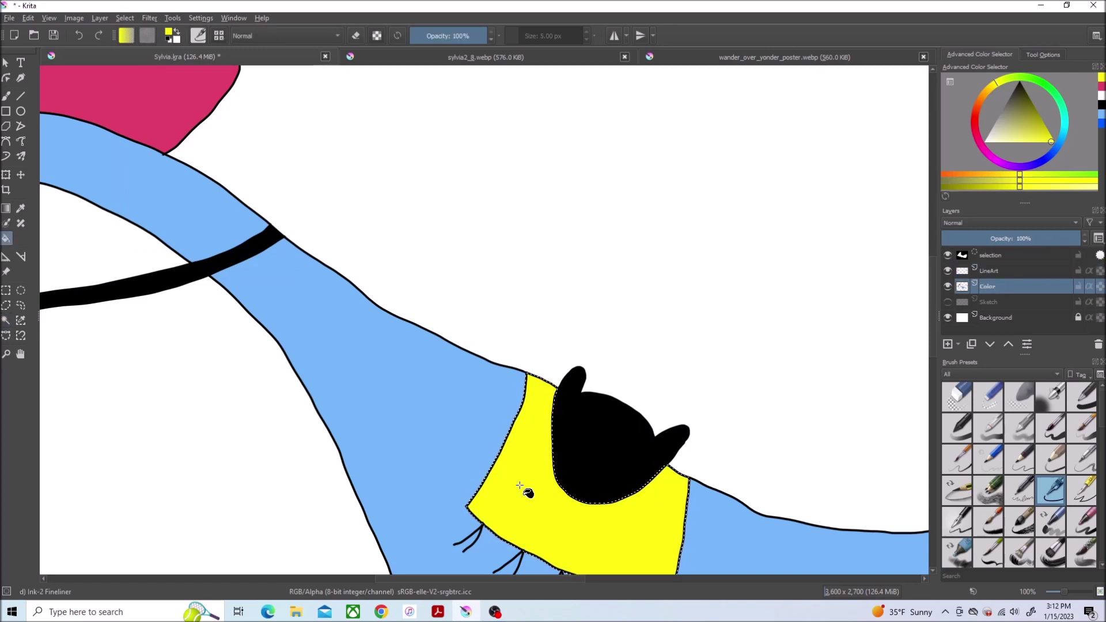
Outline a freehand selection inside the saddle blanket, leaving a yellow border along its sides and lower edge
{"action": "scroll", "coordinate": [770, 432], "scroll_direction": "down", "scroll_amount": 2}
{"action": "scroll", "coordinate": [766, 470], "scroll_direction": "up", "scroll_amount": 3}
{"action": "left_click", "coordinate": [21, 306]}
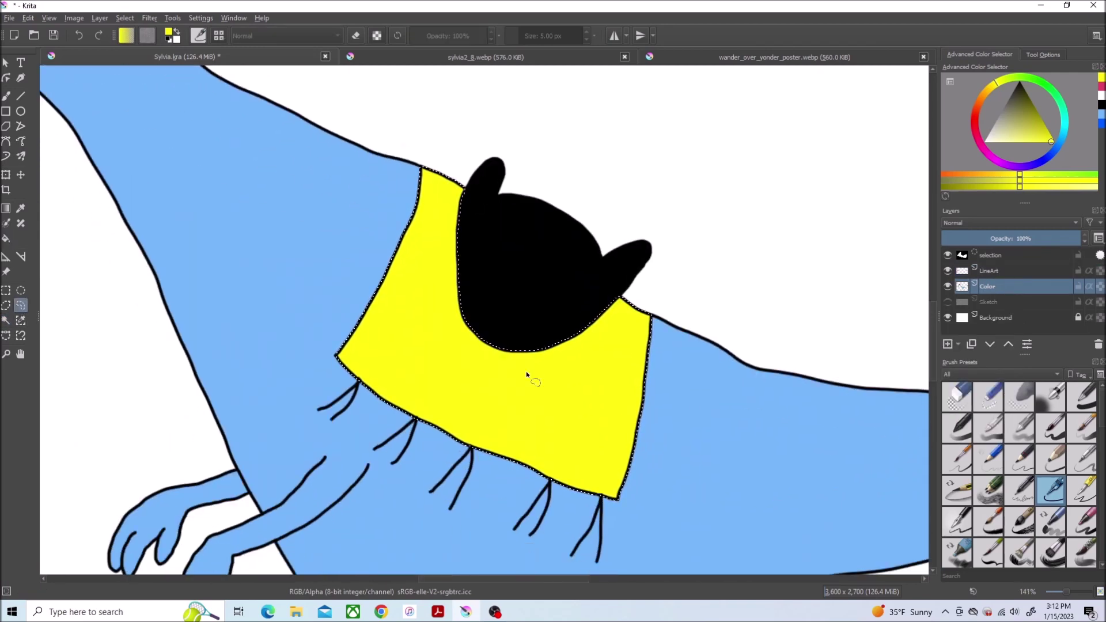
{"action": "mouse_move", "coordinate": [644, 288]}
{"action": "left_mouse_down"}
{"action": "mouse_move", "coordinate": [585, 458]}
{"action": "mouse_move", "coordinate": [430, 402]}
{"action": "mouse_move", "coordinate": [364, 357]}
{"action": "mouse_move", "coordinate": [431, 244]}
{"action": "mouse_move", "coordinate": [457, 168]}
{"action": "left_mouse_up"}
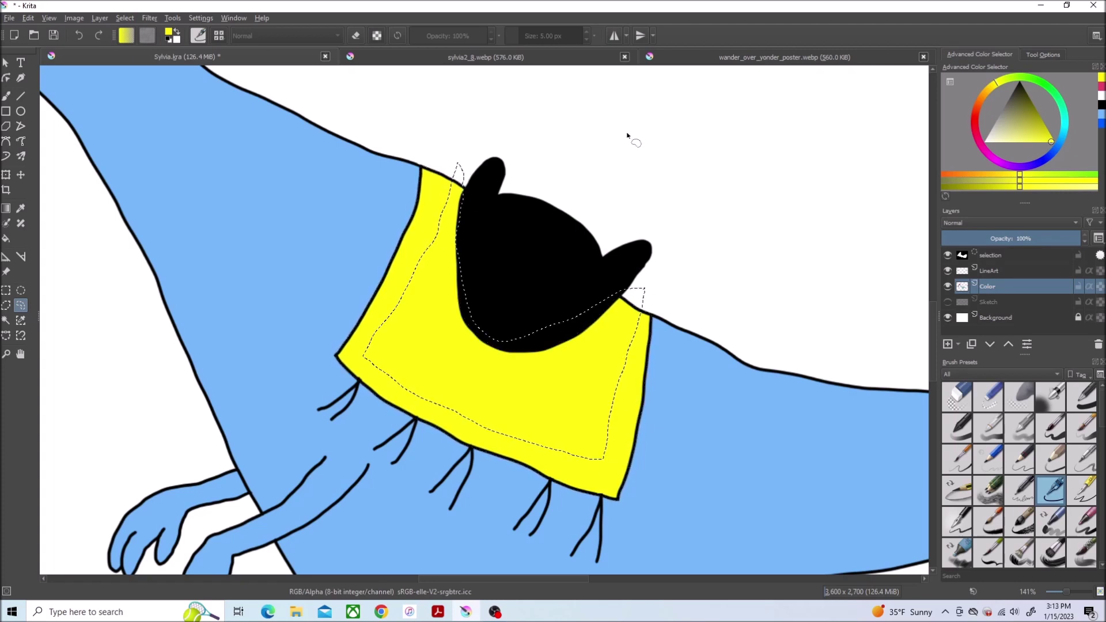
Fill the blanket's inner selection with the pink sampled from the reference image's hair, and clear the selection
{"action": "left_click", "coordinate": [592, 57]}
{"action": "left_click", "coordinate": [440, 178]}
{"action": "key", "text": "ctrl+Tab"}
{"action": "key", "text": "f"}
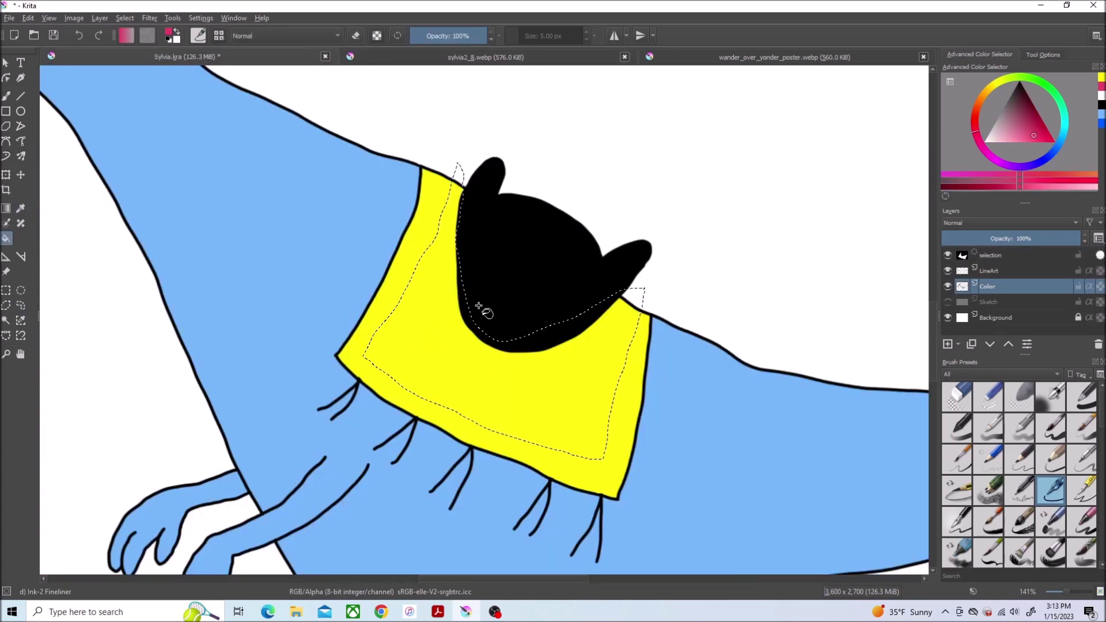
{"action": "left_click", "coordinate": [473, 391]}
{"action": "scroll", "coordinate": [540, 344], "scroll_direction": "up", "scroll_amount": 5}
{"action": "scroll", "coordinate": [534, 395], "scroll_direction": "down", "scroll_amount": 4}
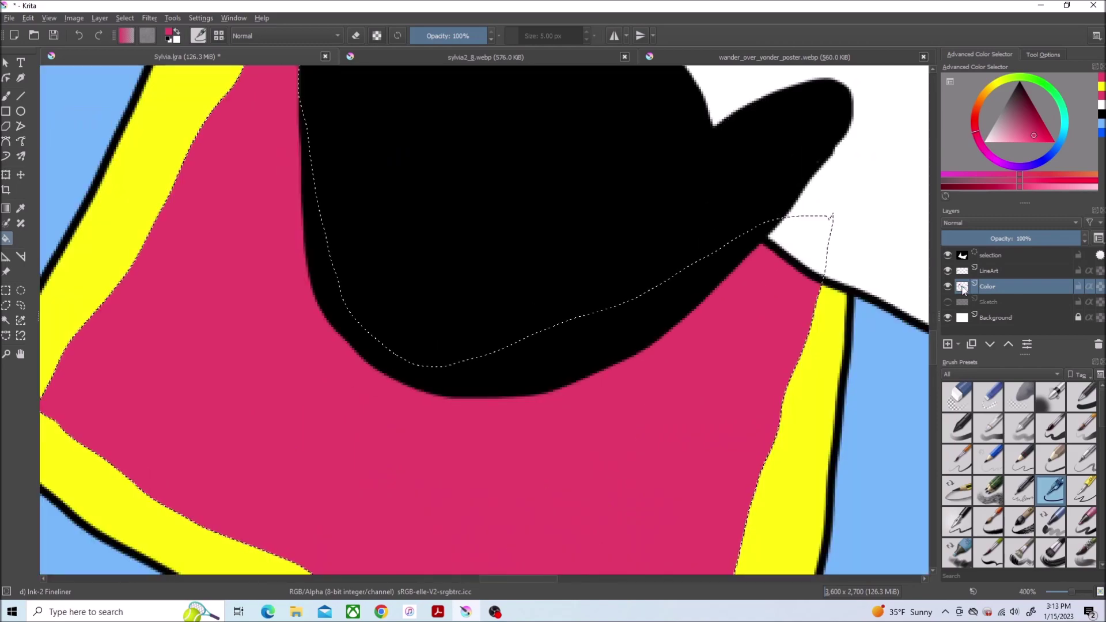
{"action": "scroll", "coordinate": [587, 251], "scroll_direction": "down", "scroll_amount": 1}
{"action": "left_click", "coordinate": [99, 18]}
{"action": "mouse_move", "coordinate": [124, 18]}
{"action": "left_click", "coordinate": [149, 45]}
{"action": "scroll", "coordinate": [478, 262], "scroll_direction": "down", "scroll_amount": 3}
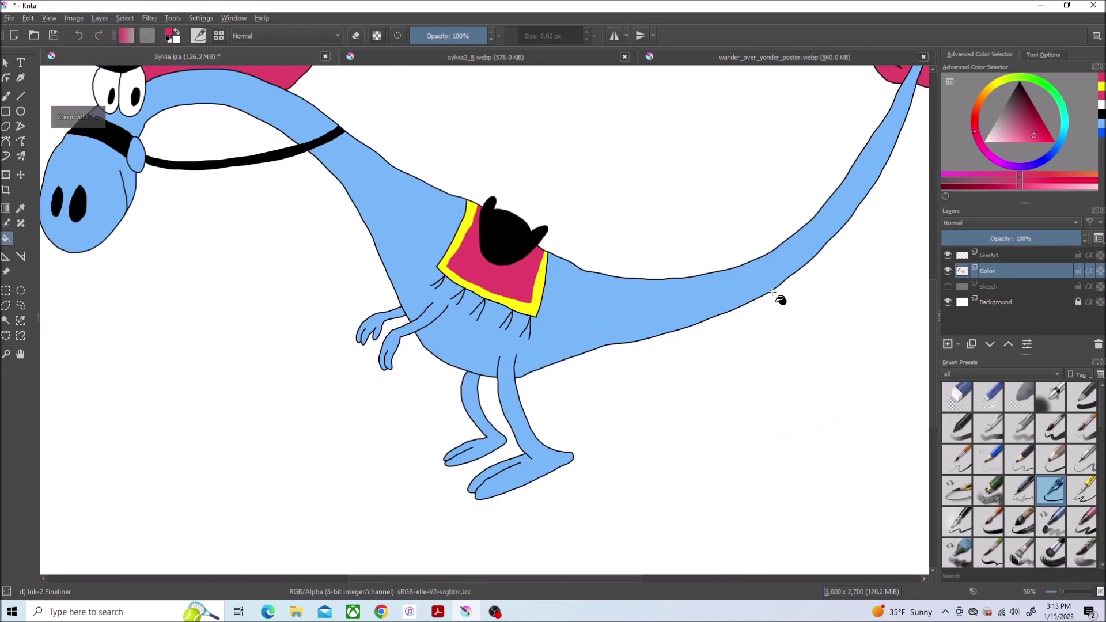
Sample the yellow of the bridle's round buckle in the reference image and return to the Sylvia drawing
{"action": "left_click_drag", "start_coordinate": [932, 294], "coordinate": [932, 261]}
{"action": "scroll", "coordinate": [113, 288], "scroll_direction": "up", "scroll_amount": 2}
{"action": "left_click", "coordinate": [485, 57]}
{"action": "key", "text": "p"}
{"action": "scroll", "coordinate": [467, 286], "scroll_direction": "down", "scroll_amount": 4}
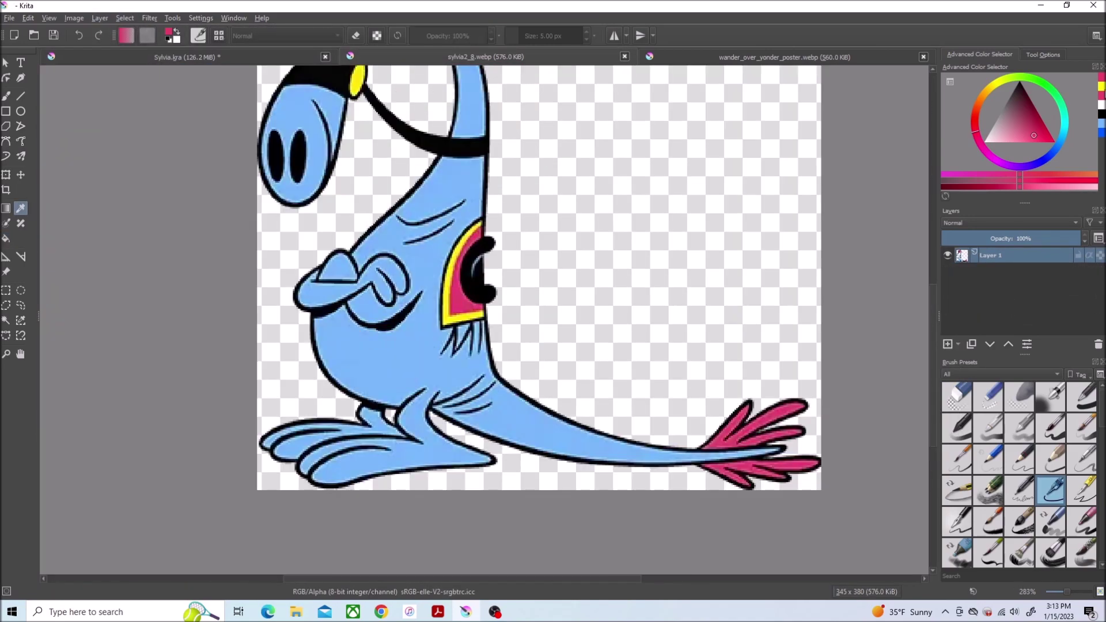
{"action": "left_click", "coordinate": [358, 81]}
{"action": "left_click", "coordinate": [187, 56]}
Select the oval bridle buckle on the LineArt layer, grow the selection and fill it with the sampled yellow on the Color layer
{"action": "key", "text": "f"}
{"action": "scroll", "coordinate": [121, 212], "scroll_direction": "up", "scroll_amount": 1}
{"action": "left_click", "coordinate": [6, 320]}
{"action": "left_click", "coordinate": [172, 274]}
{"action": "left_click", "coordinate": [124, 18]}
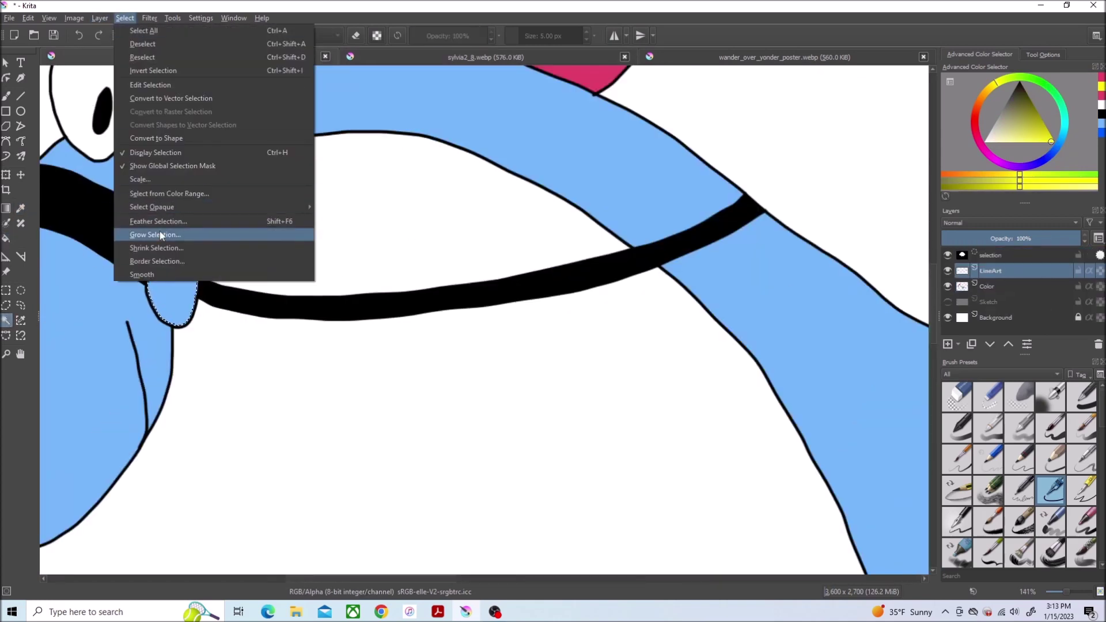
{"action": "left_click", "coordinate": [161, 231]}
{"action": "left_click", "coordinate": [569, 324]}
{"action": "key", "text": "f"}
{"action": "left_click", "coordinate": [985, 287]}
{"action": "key", "text": "shift+BackSpace"}
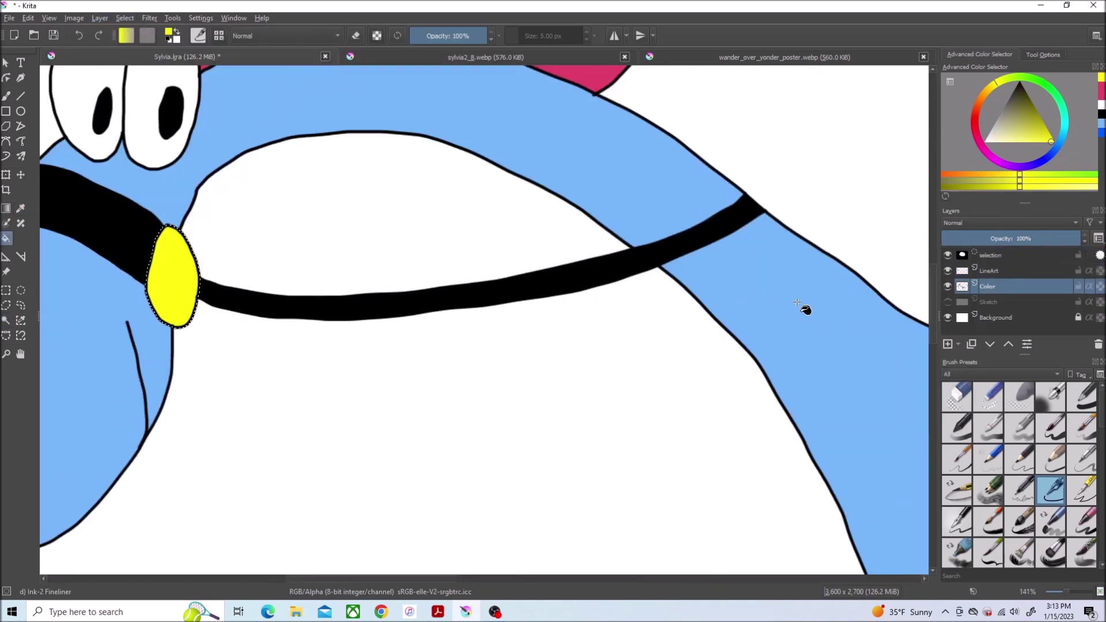
{"action": "scroll", "coordinate": [797, 302], "scroll_direction": "down", "scroll_amount": 4}
{"action": "left_click_drag", "start_coordinate": [796, 301], "coordinate": [444, 302]}
{"action": "left_click", "coordinate": [6, 190]}
{"action": "left_click", "coordinate": [125, 18]}
{"action": "left_click", "coordinate": [73, 17]}
{"action": "key", "text": "ctrl+z"}
{"action": "left_click", "coordinate": [7, 238]}
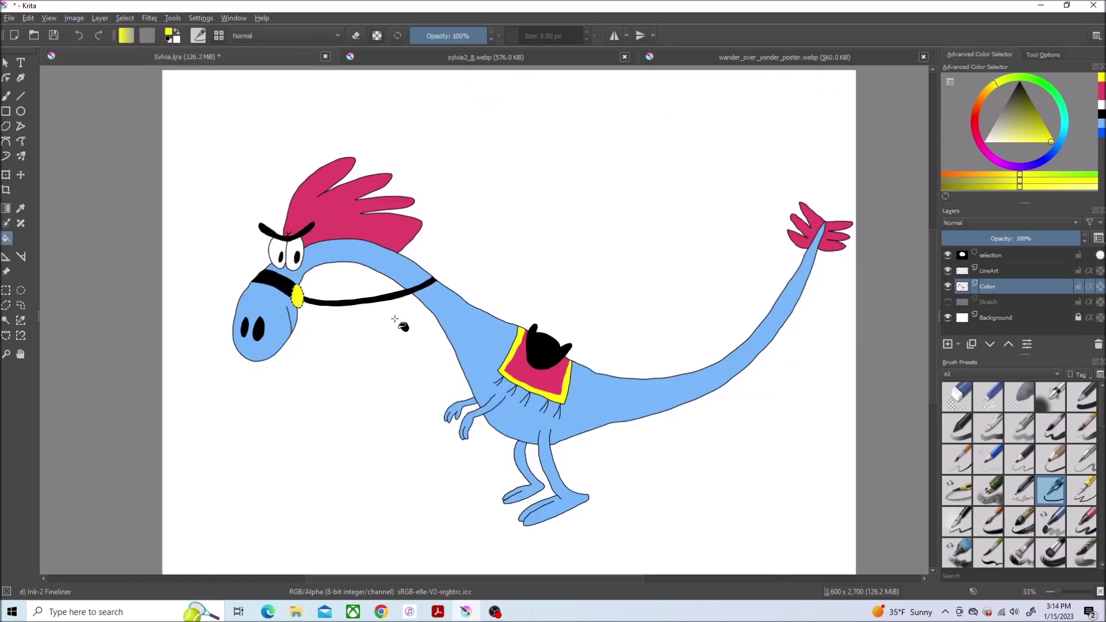
Clear the selection and frame a crop area closely around Sylvia, with its upper edge just above her hair
{"action": "left_click", "coordinate": [124, 18]}
{"action": "left_click", "coordinate": [138, 39]}
{"action": "key", "text": "c"}
{"action": "left_click_drag", "start_coordinate": [207, 102], "coordinate": [859, 546]}
{"action": "left_click_drag", "start_coordinate": [530, 99], "coordinate": [531, 139]}
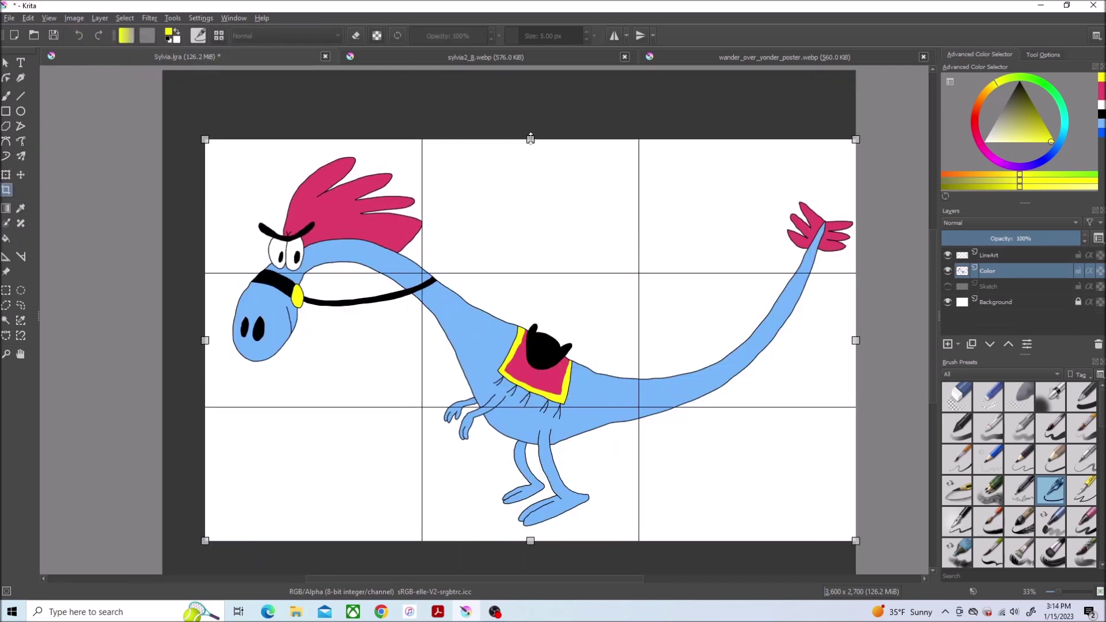